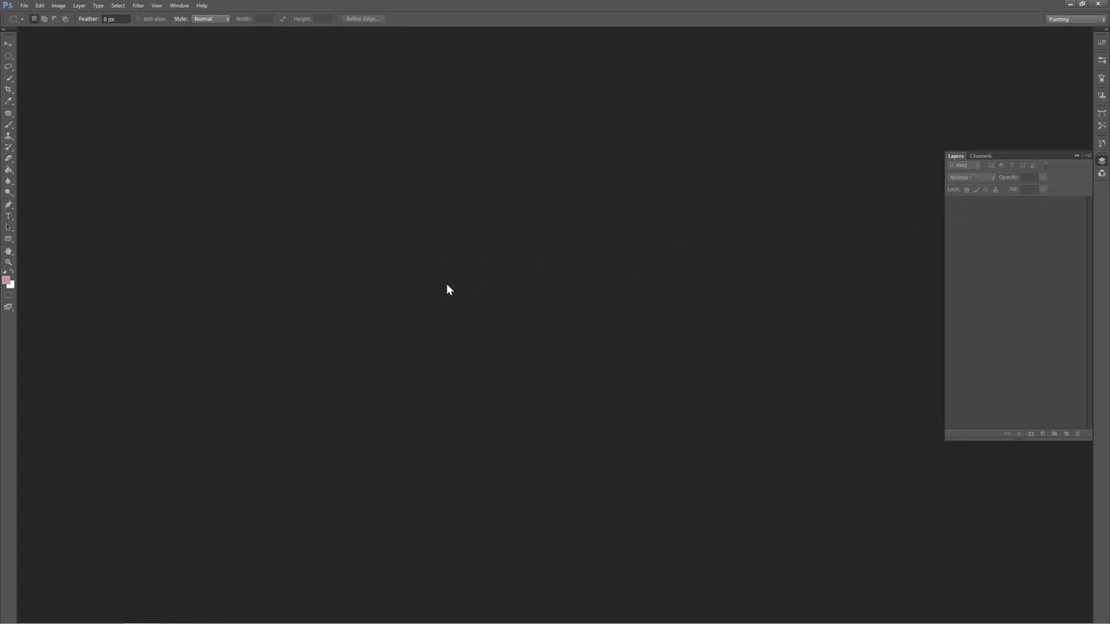
Open the photos IMG_7722 and IMG_7046 from the 001 folder.
click(25, 6)
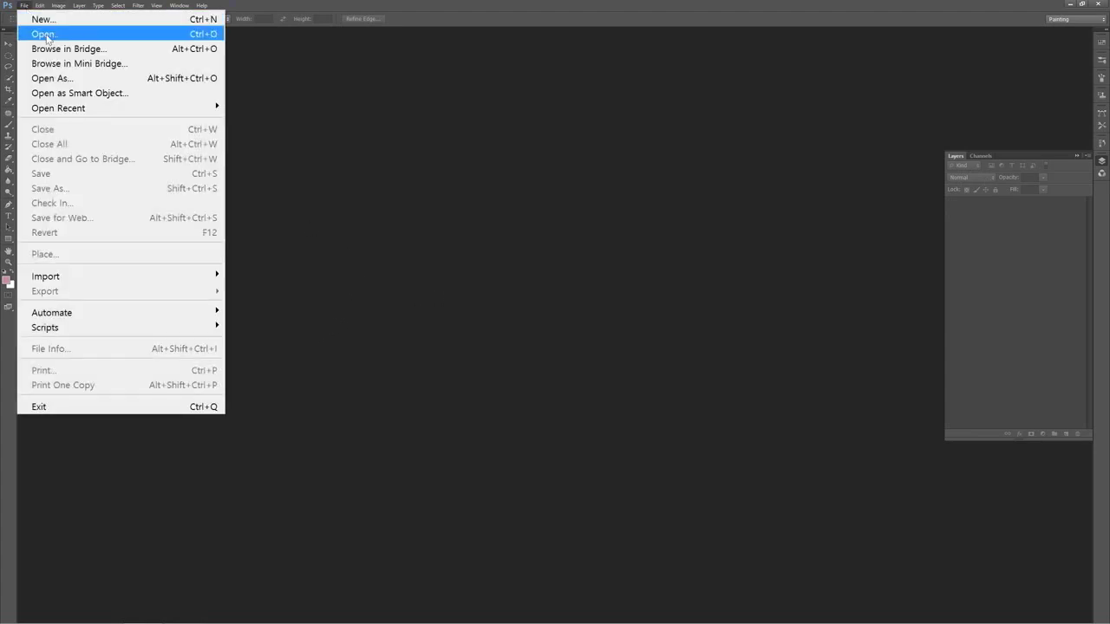
click(45, 34)
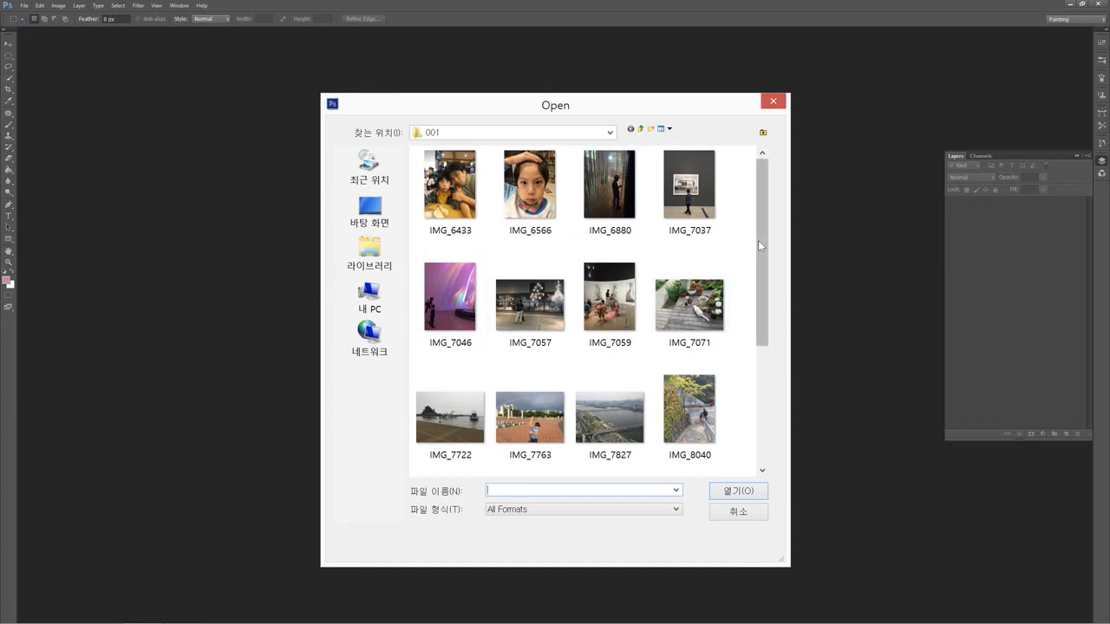
drag(759, 236, 763, 378)
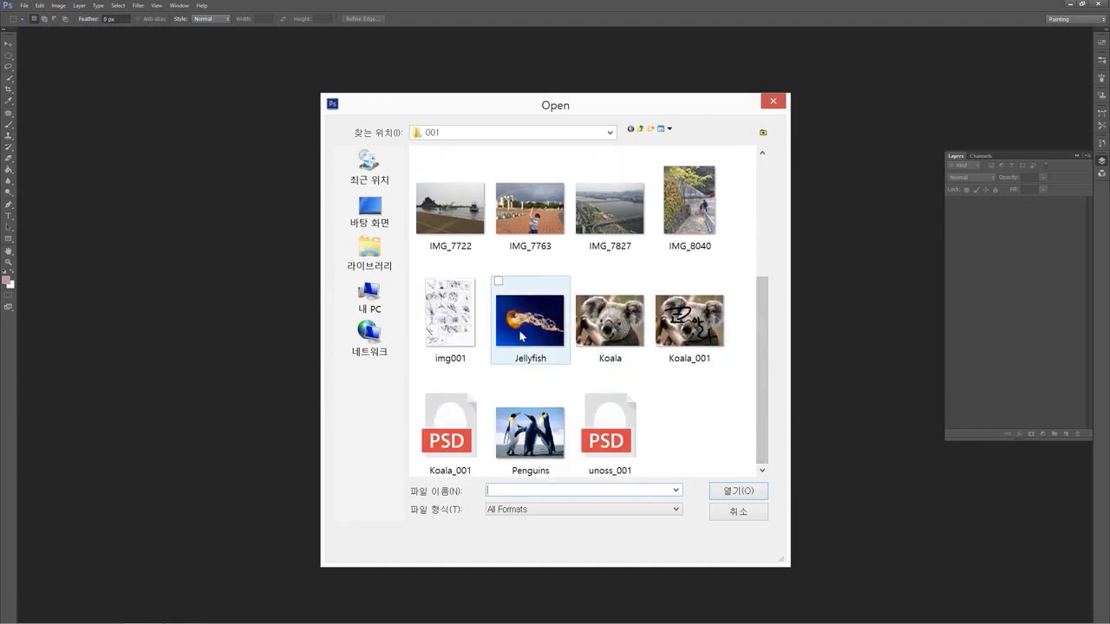
double_click(448, 220)
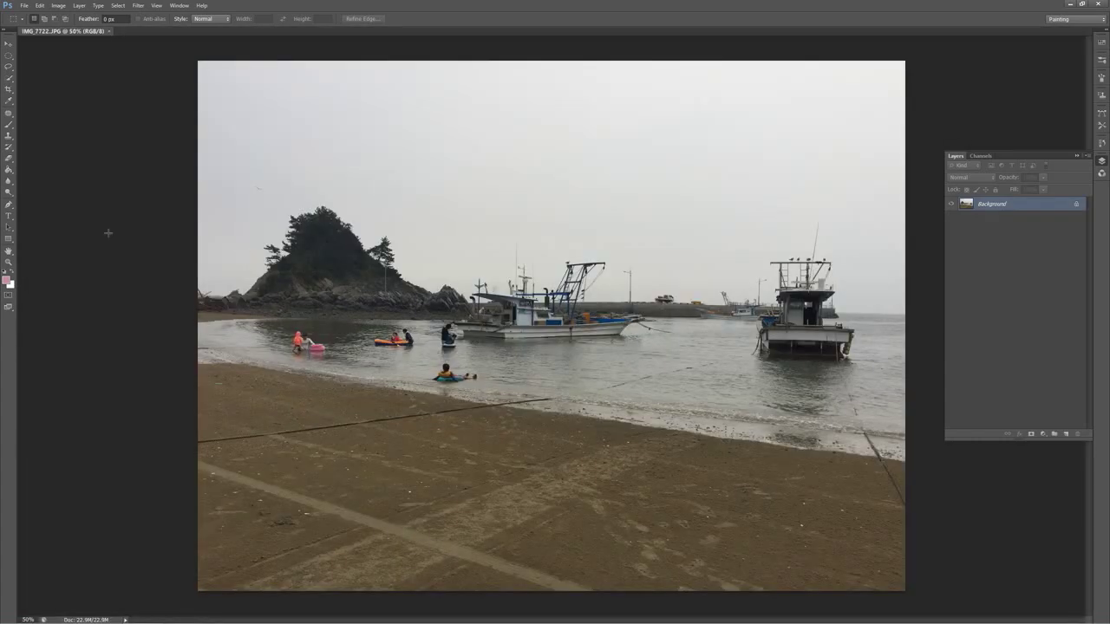
click(26, 5)
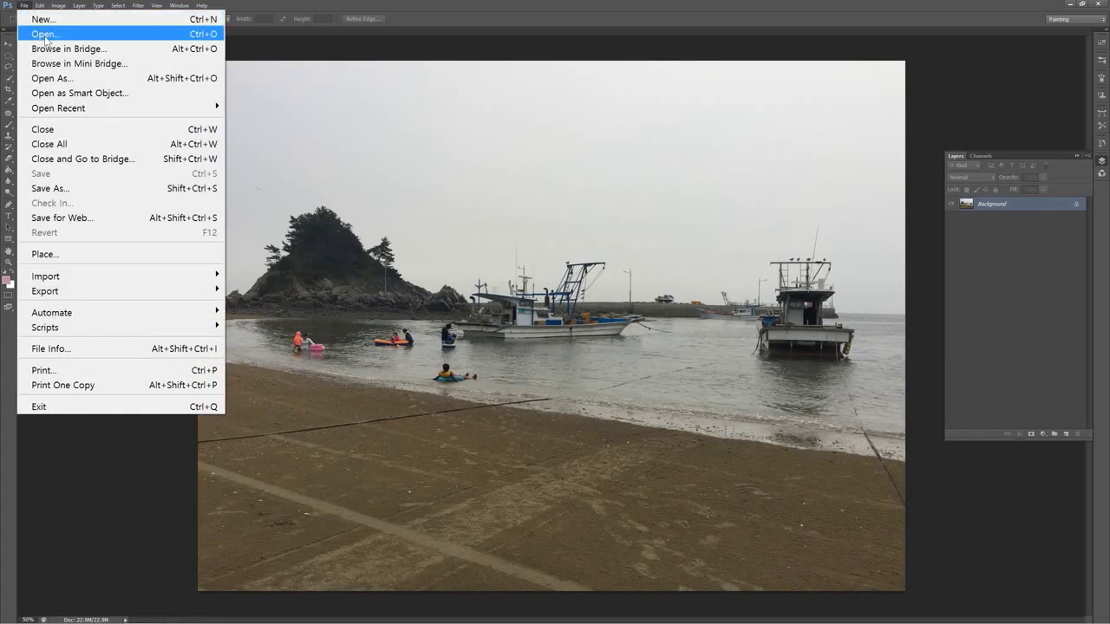
click(39, 34)
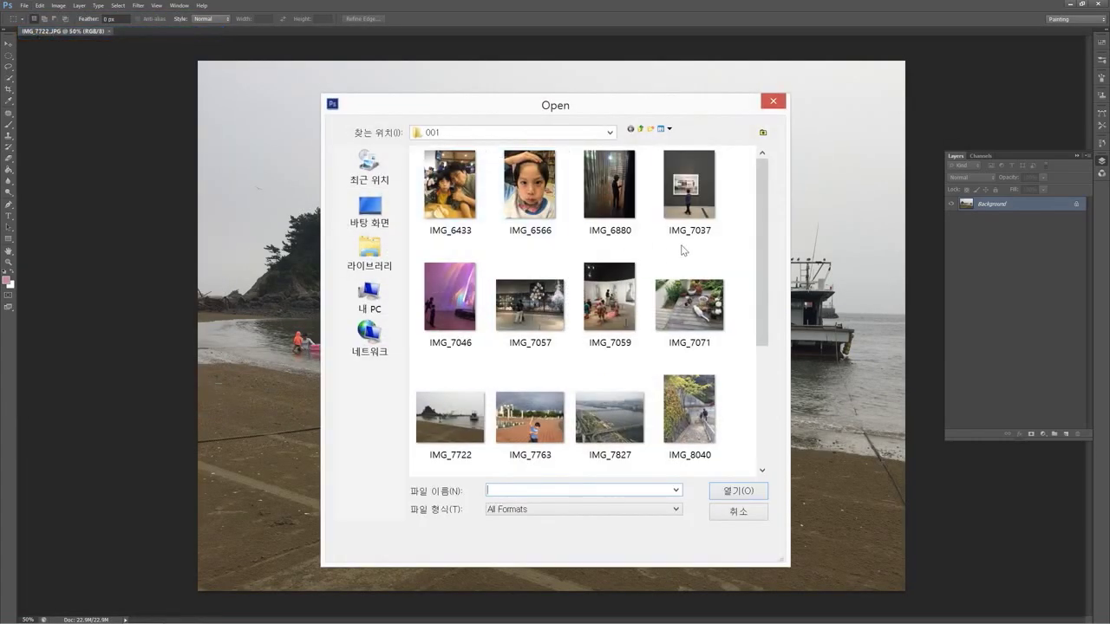
double_click(460, 317)
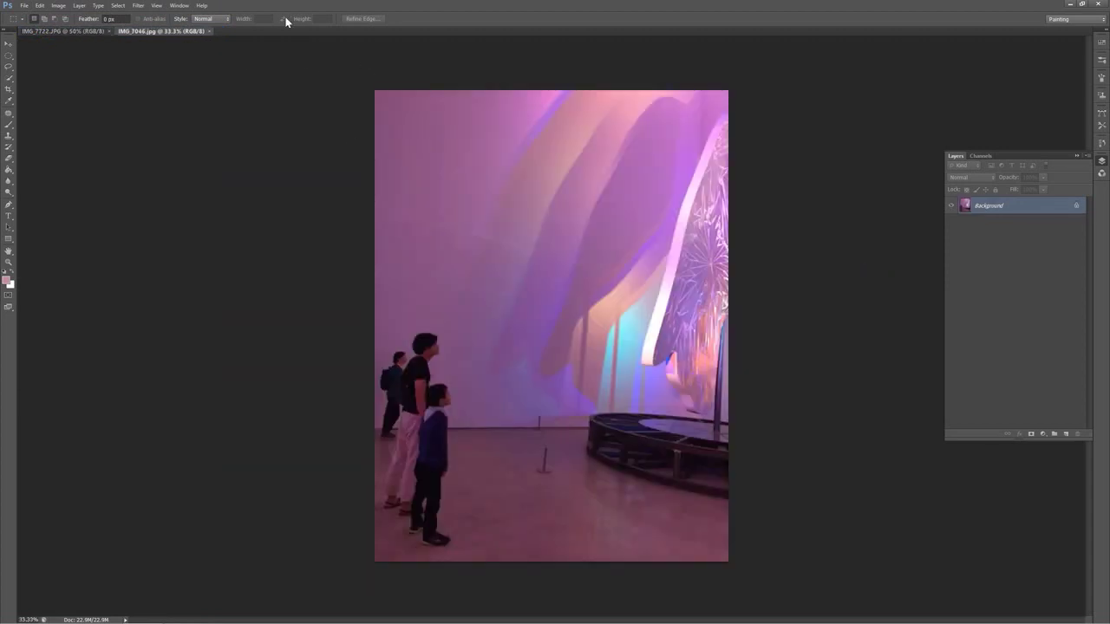
Arrange the two open photos side by side with the 2-up Vertical layout.
click(179, 5)
mouse_move(258, 21)
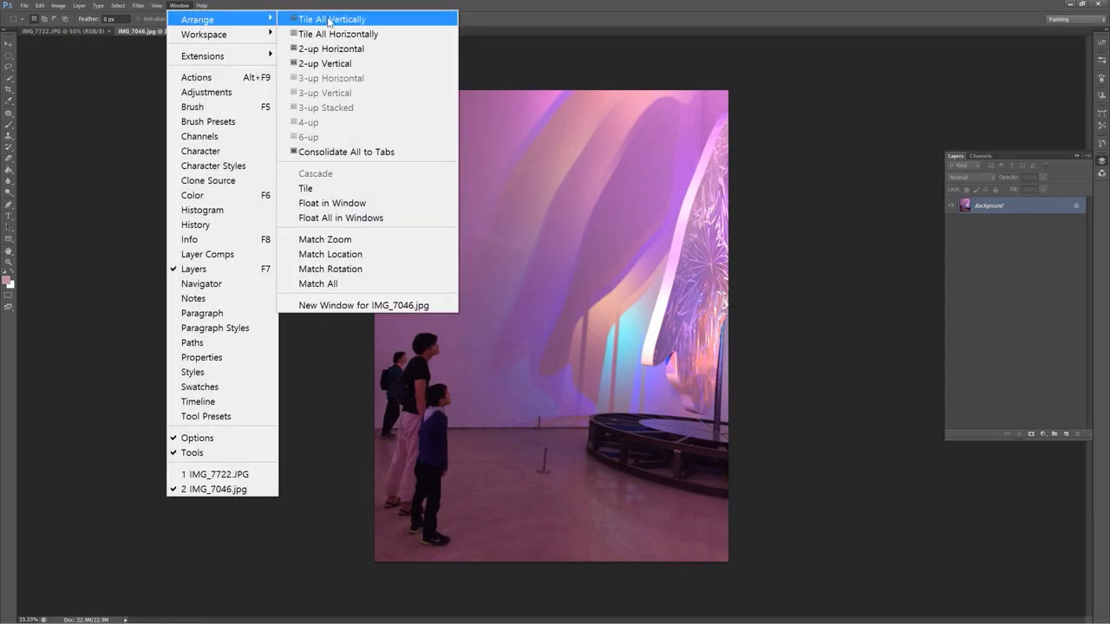
click(342, 64)
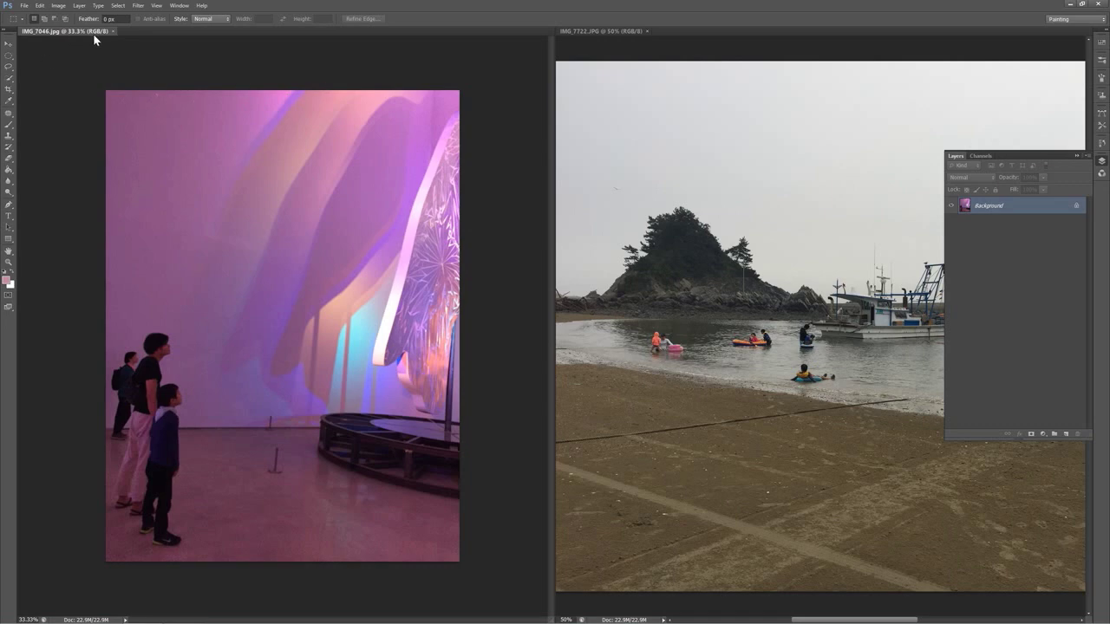
Start a Curves adjustment on IMG_7046 and shape an S-curve with points at input 38, output 29 and input 160, output 221.
click(61, 6)
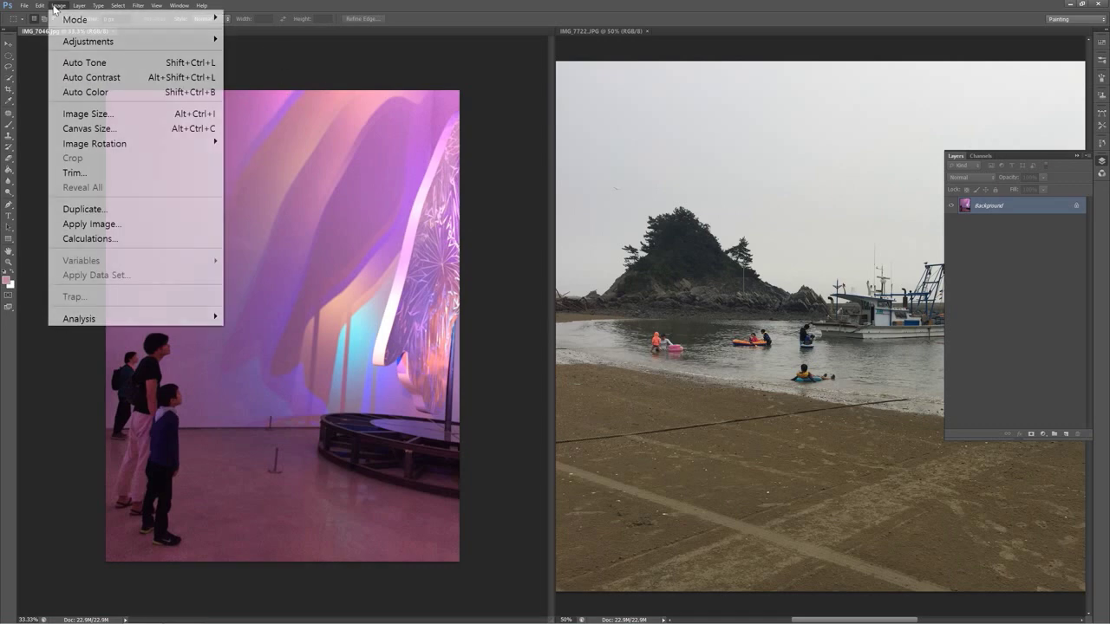
mouse_move(79, 46)
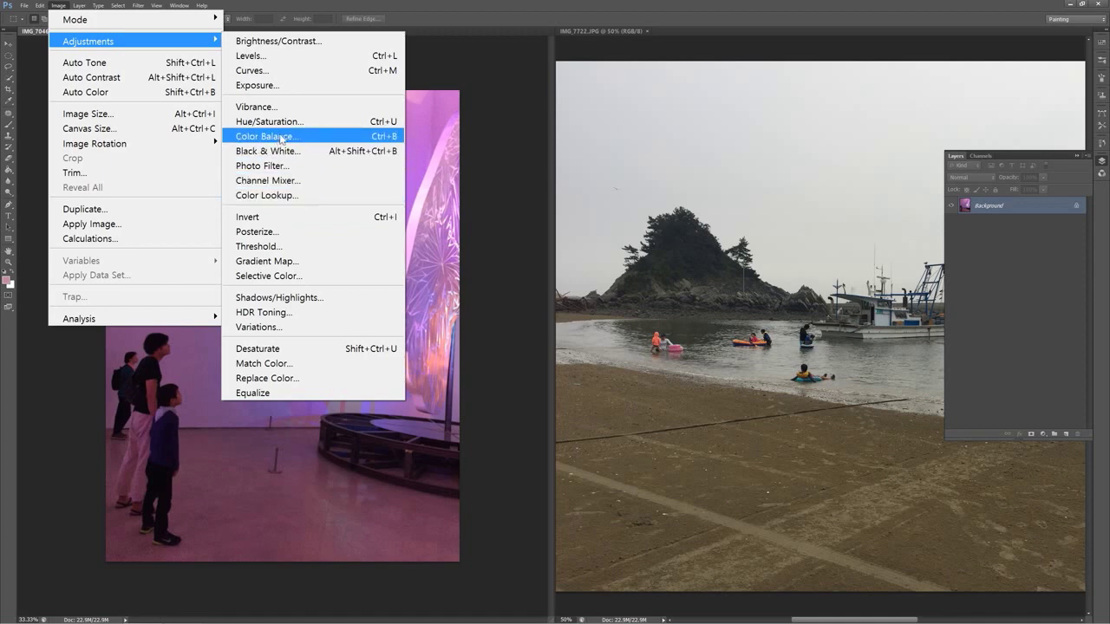
click(263, 71)
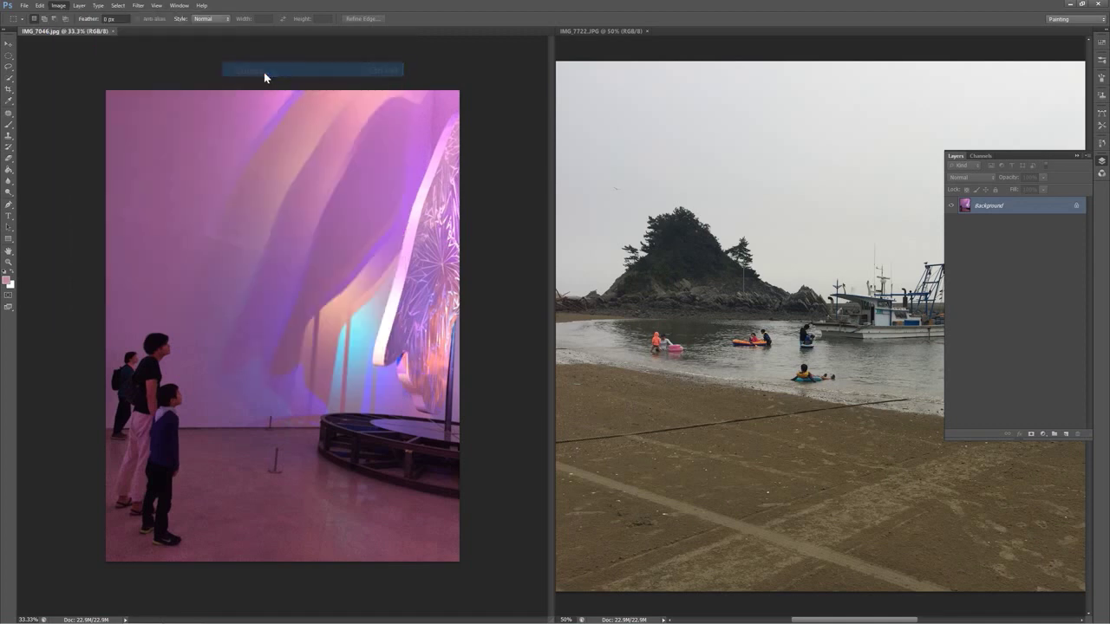
drag(849, 152, 837, 148)
drag(772, 226, 769, 234)
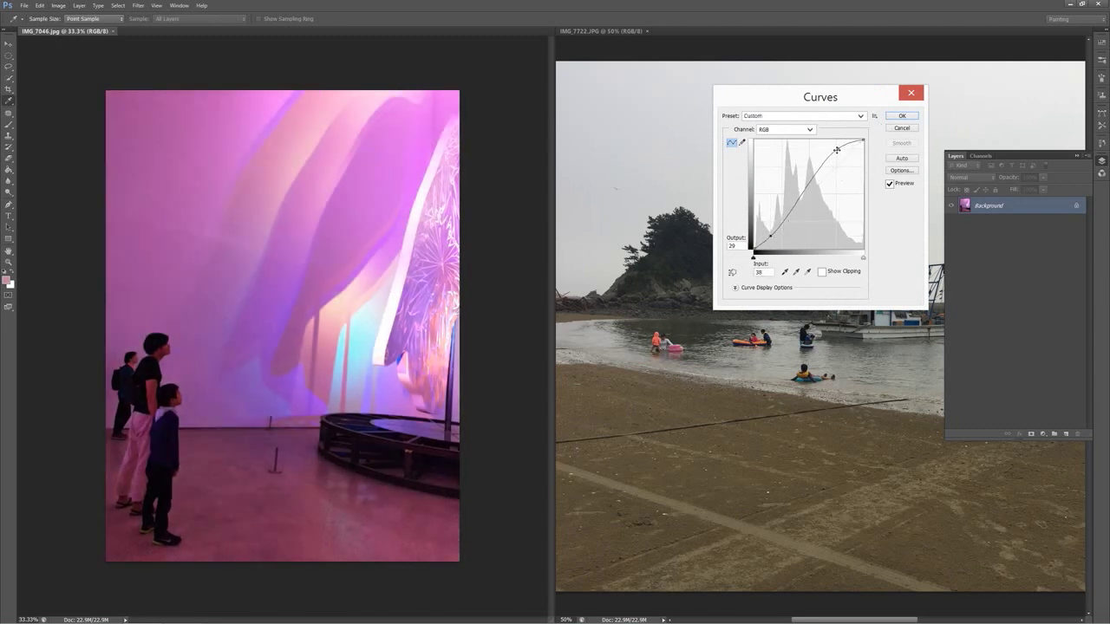
drag(837, 150, 822, 154)
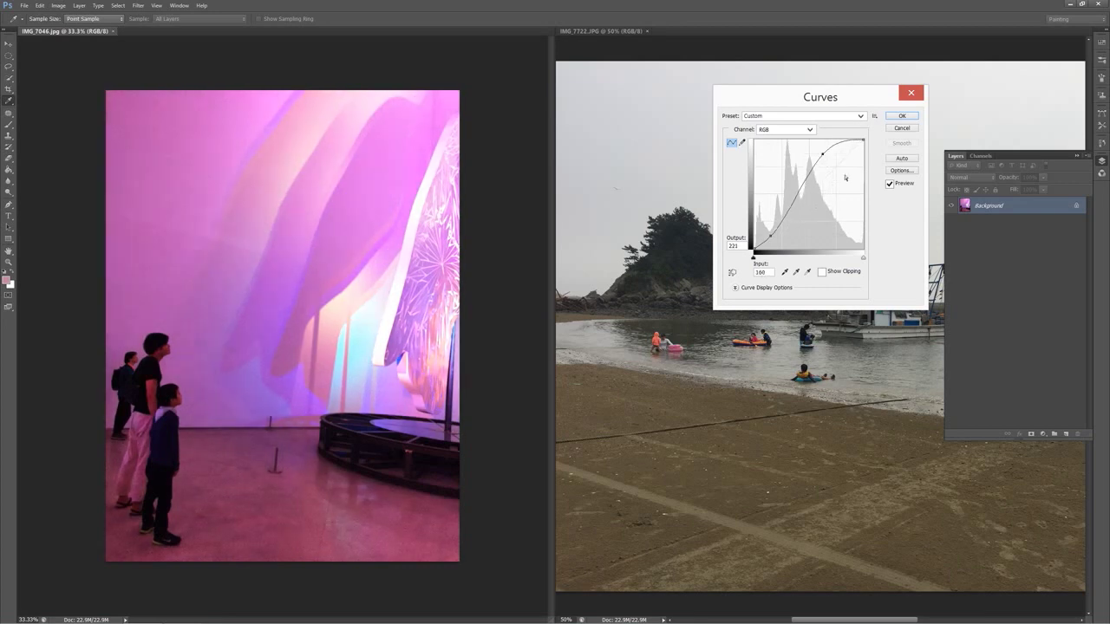
Compare IMG_7046 with and without the curve, soften its shadow point and set the highlight point to input 166, output 214, and apply it.
click(889, 184)
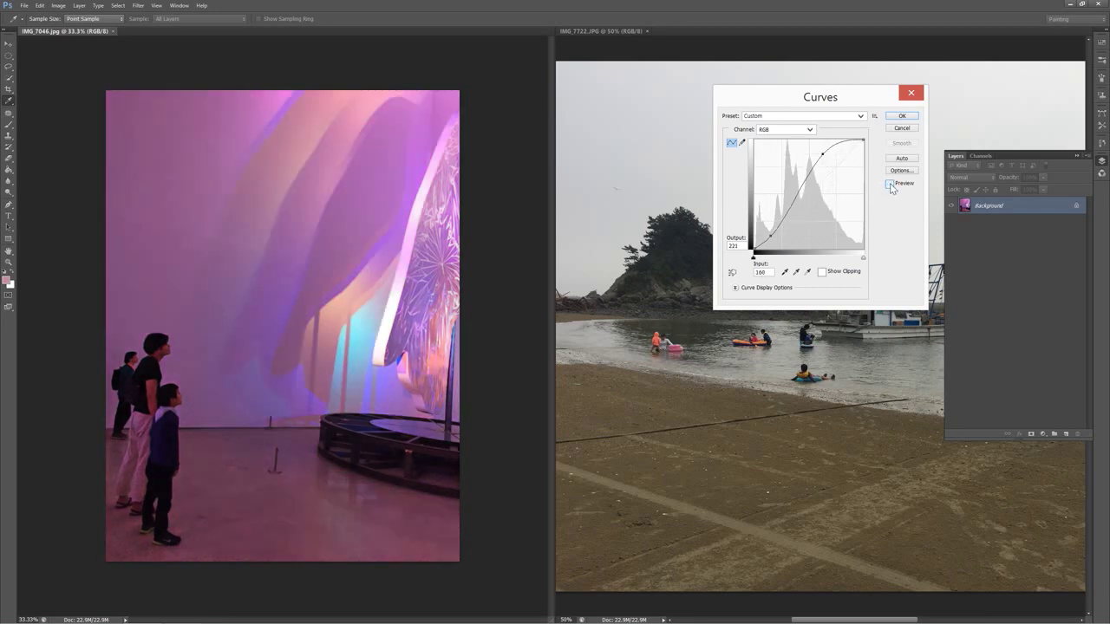
click(890, 184)
click(889, 184)
click(890, 184)
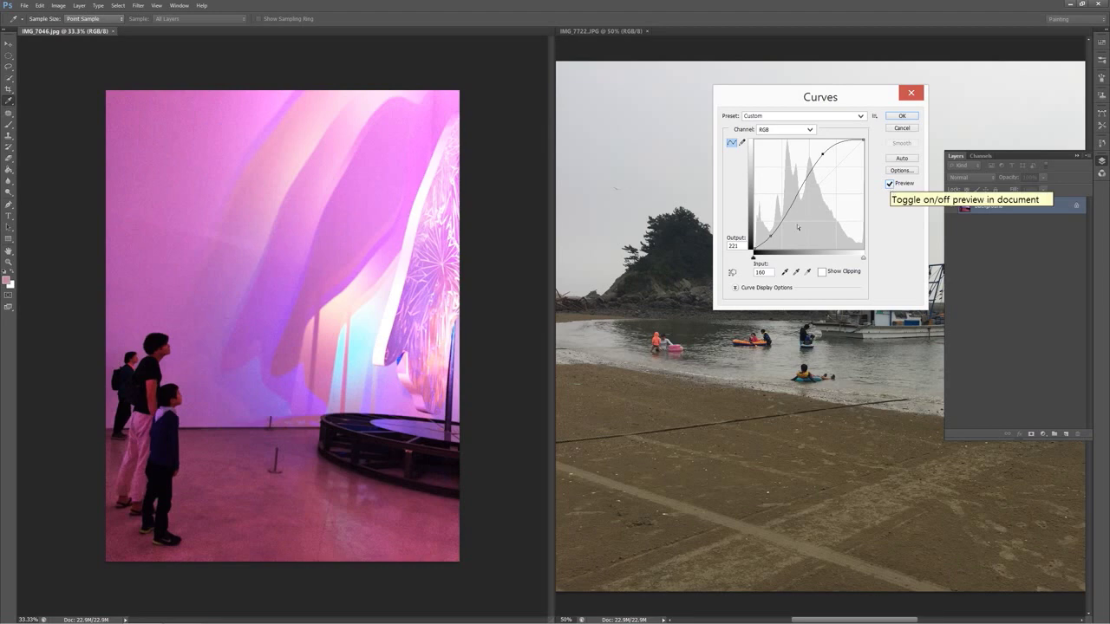
mouse_move(770, 235)
mouse_down()
mouse_move(804, 254)
mouse_move(777, 234)
mouse_up()
click(821, 155)
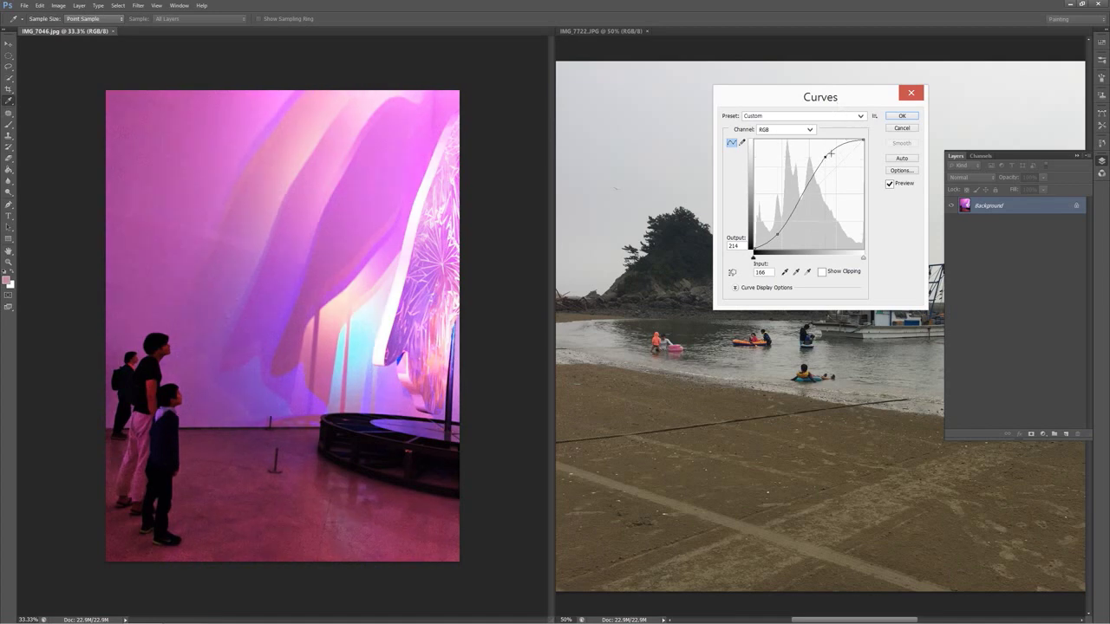
click(901, 115)
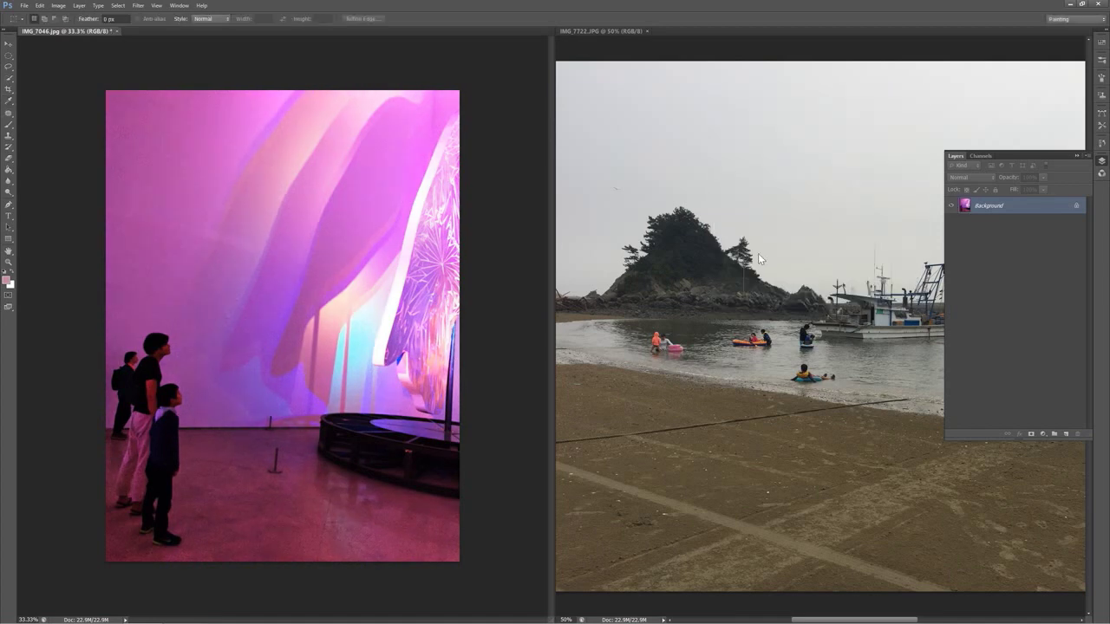
Apply an S-shaped Curves adjustment to IMG_7722 with points at input 201, output 242 and input 32, output 22, comparing the preview.
click(606, 31)
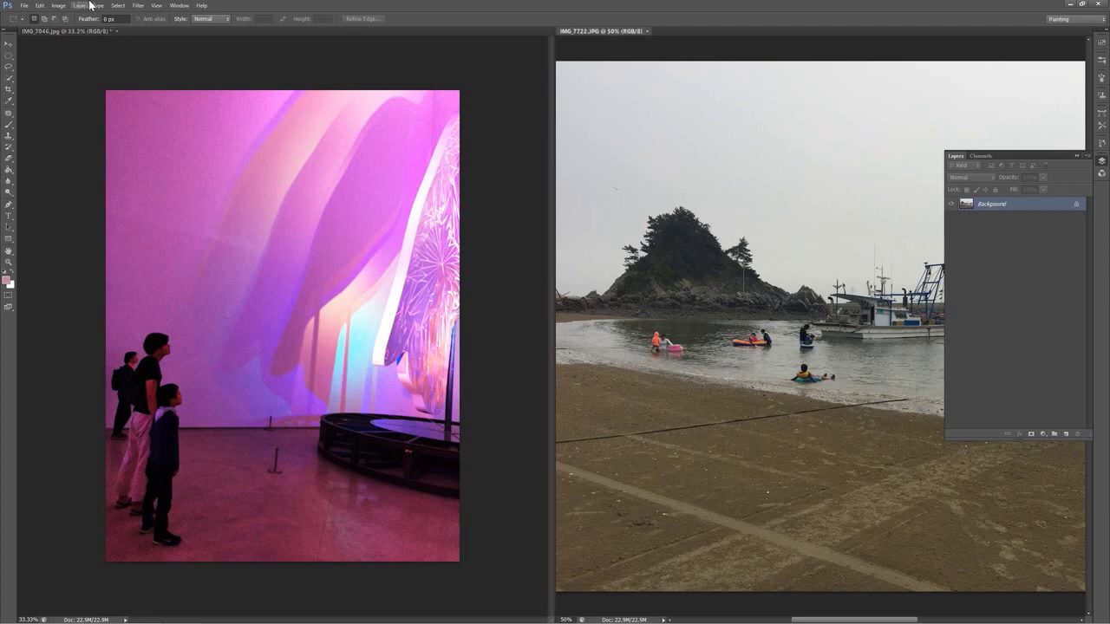
click(171, 6)
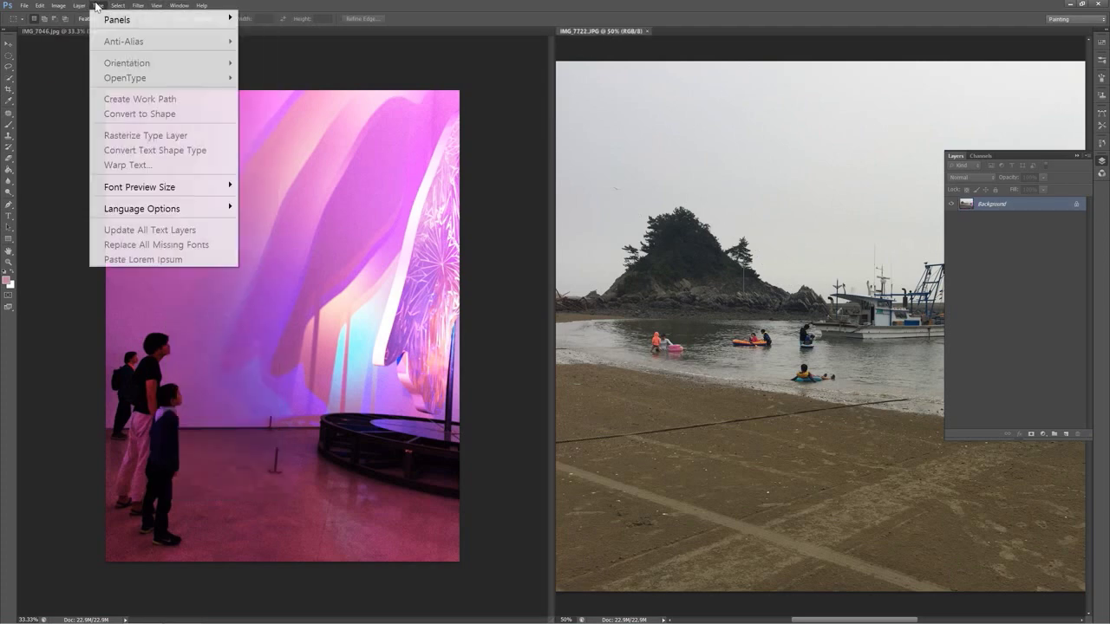
mouse_move(58, 6)
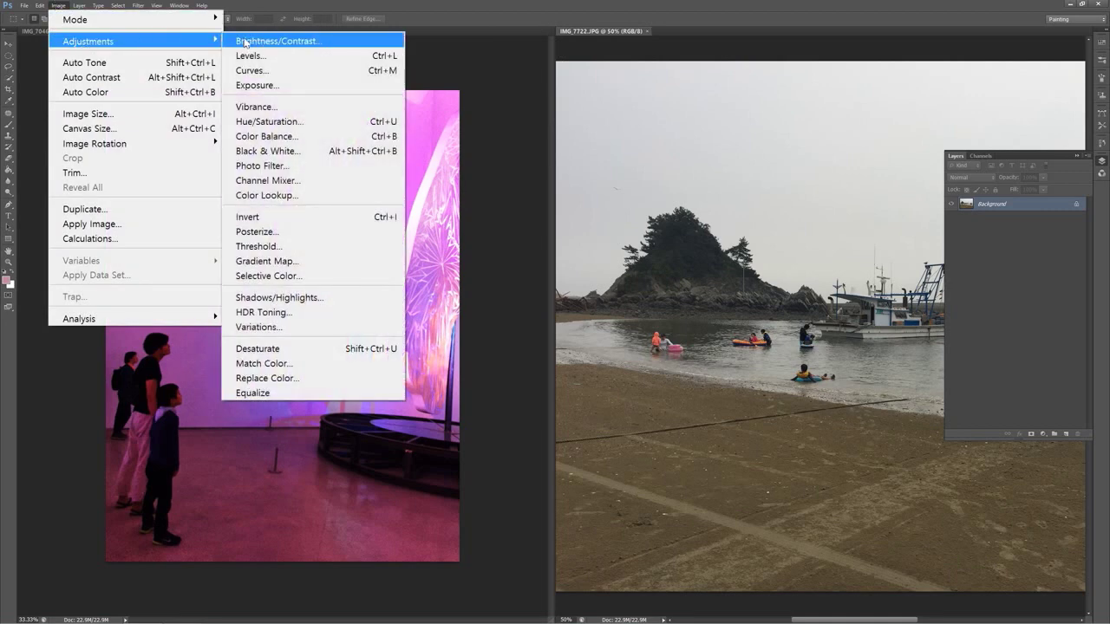
click(310, 72)
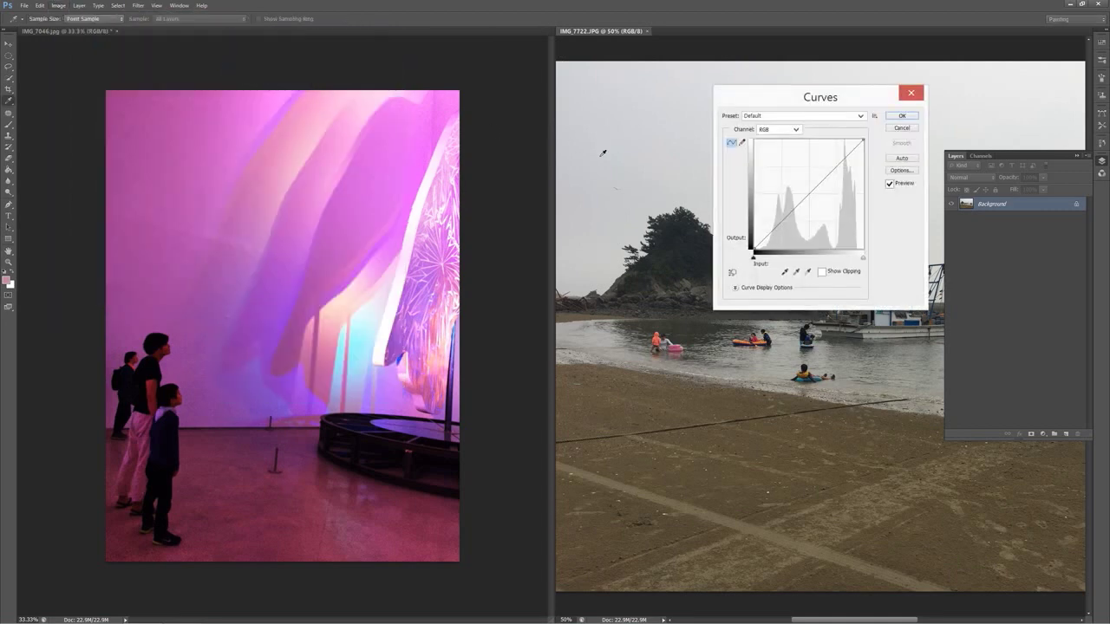
drag(806, 100, 489, 98)
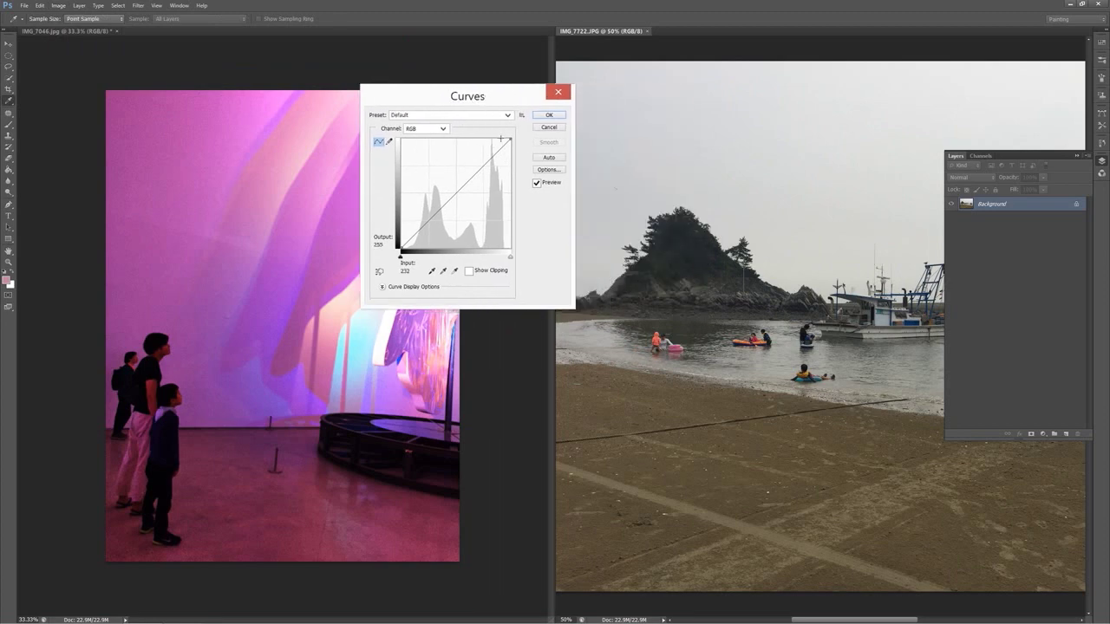
drag(499, 149, 486, 145)
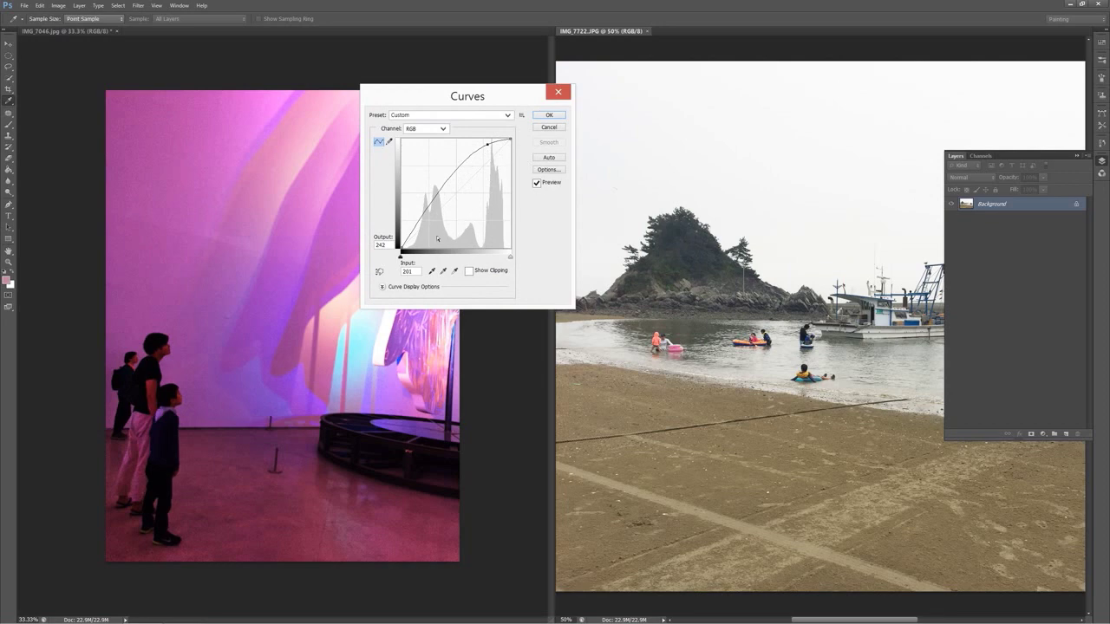
drag(410, 231, 415, 237)
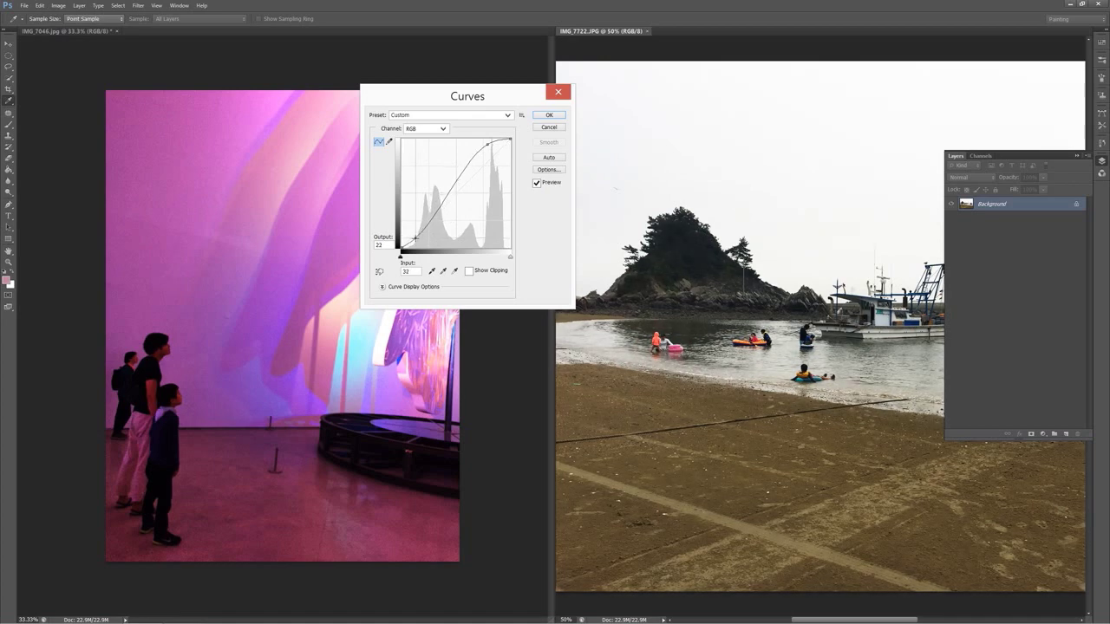
click(536, 185)
click(536, 183)
click(549, 115)
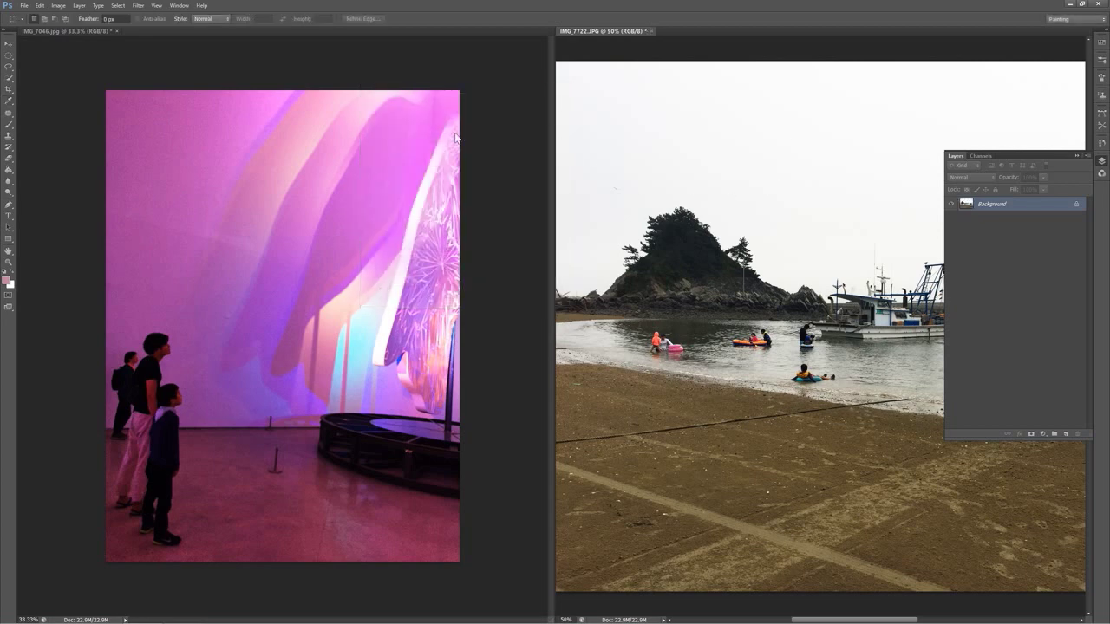
Raise the color saturation of IMG_7722 with a Hue/Saturation adjustment on the Master range.
click(58, 5)
mouse_move(91, 42)
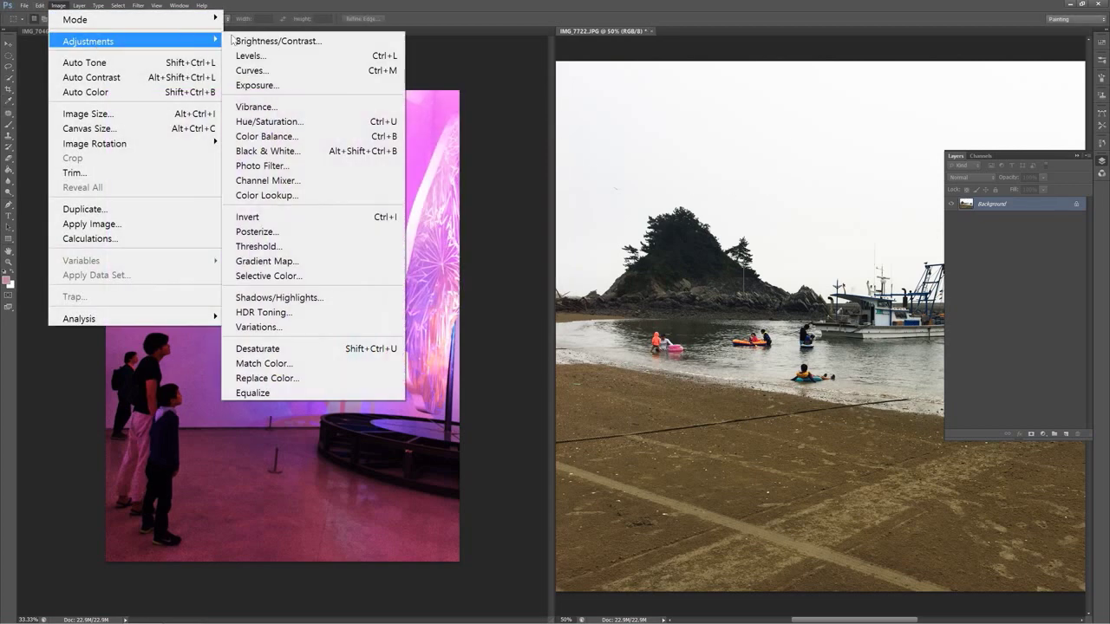
click(314, 124)
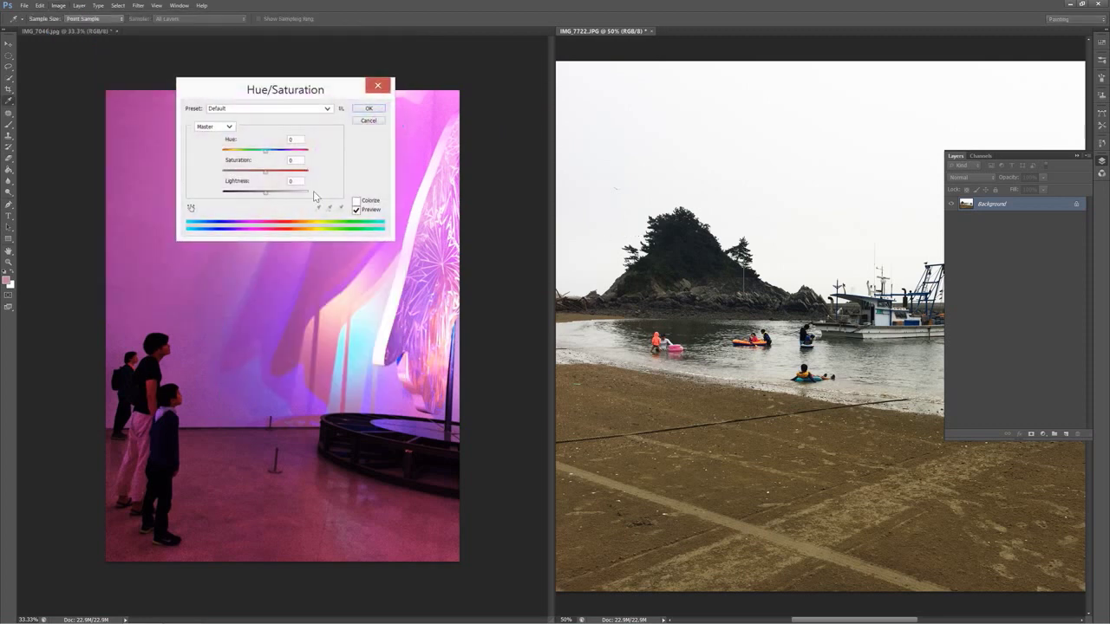
drag(266, 172, 286, 182)
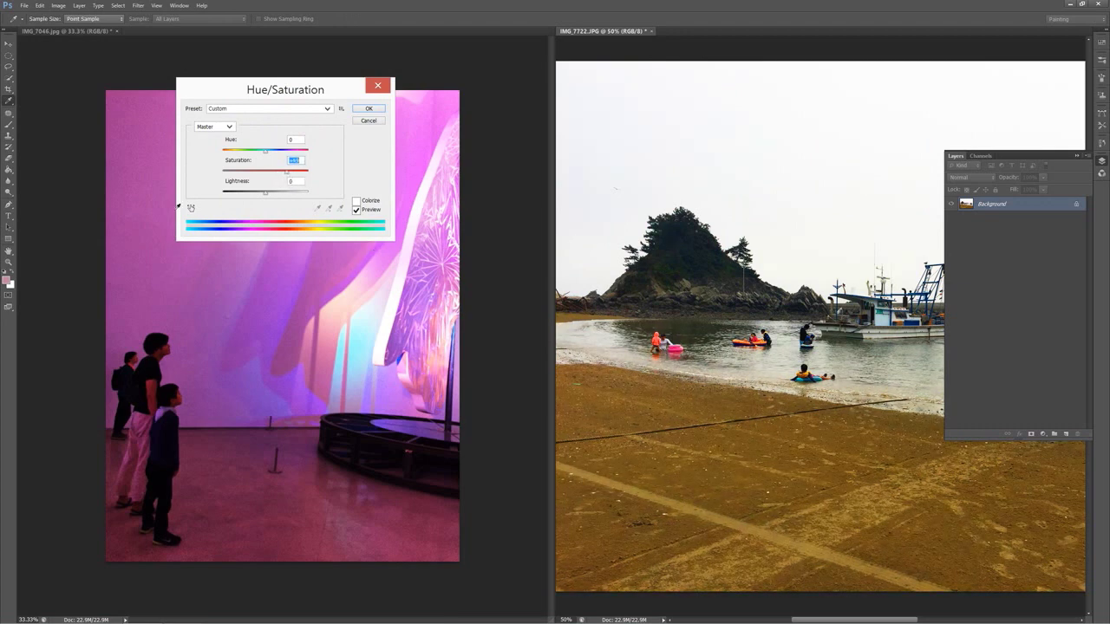
click(368, 108)
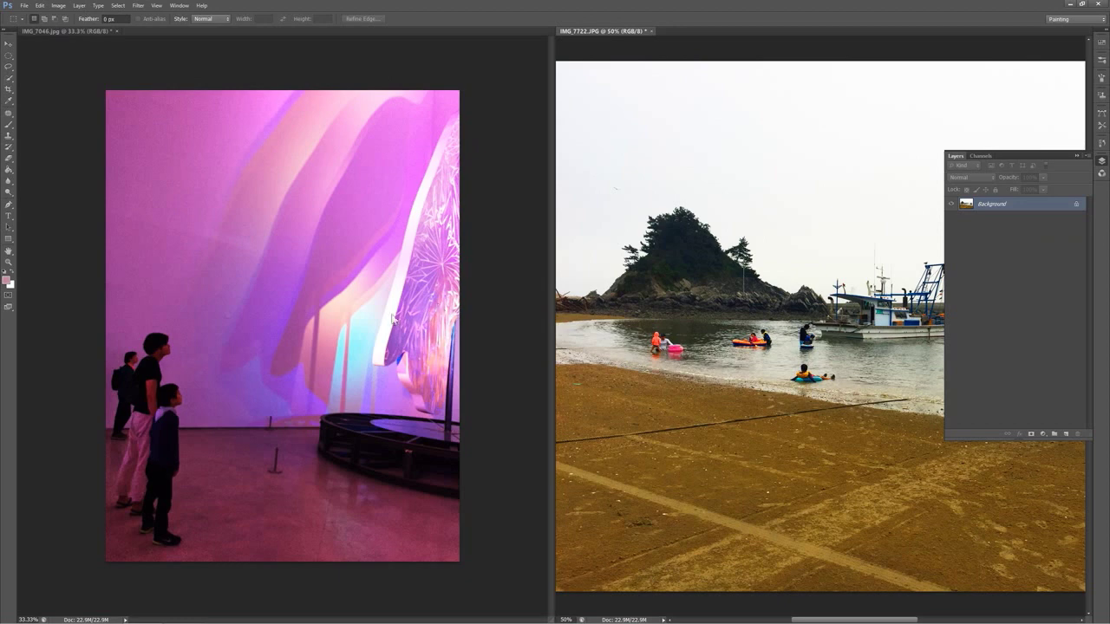
Activate the Crop tool and make IMG_7046 the document to crop.
click(9, 57)
click(10, 80)
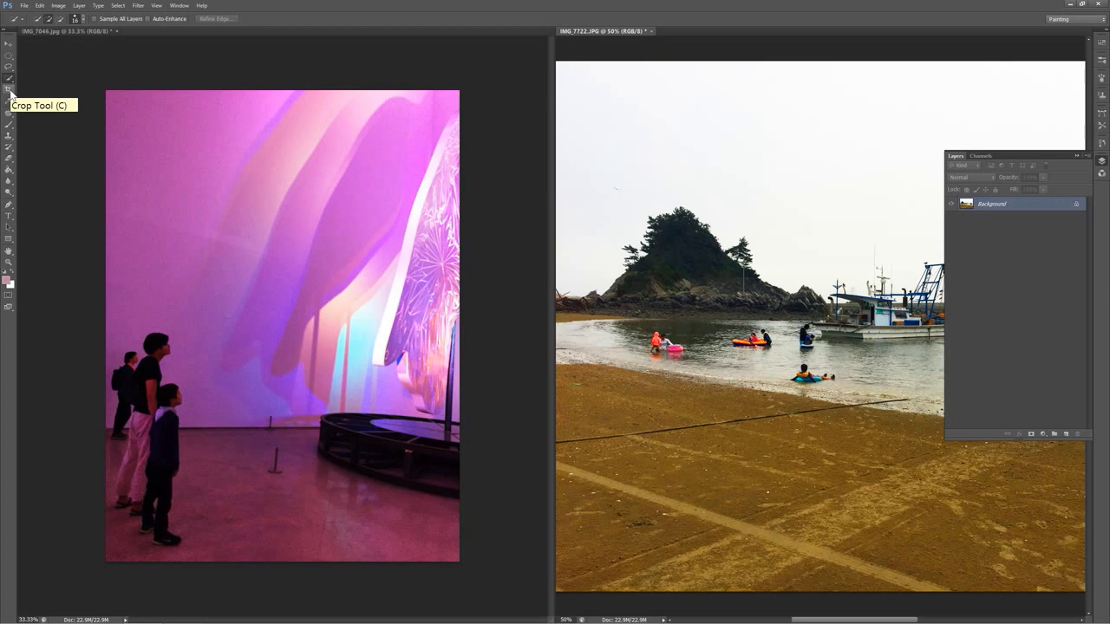
click(9, 90)
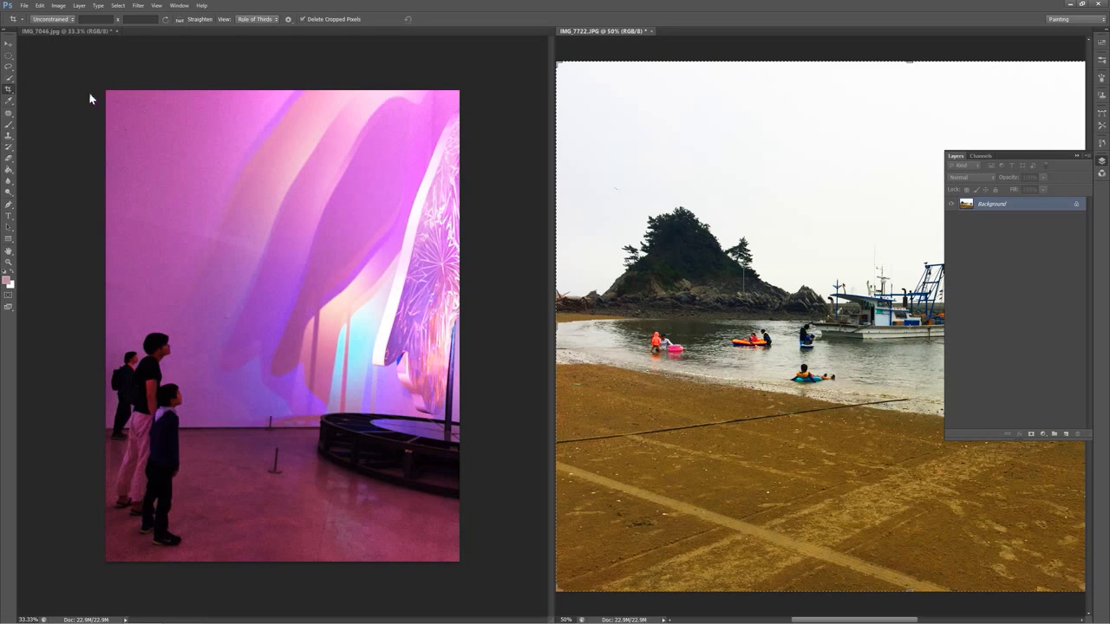
click(72, 75)
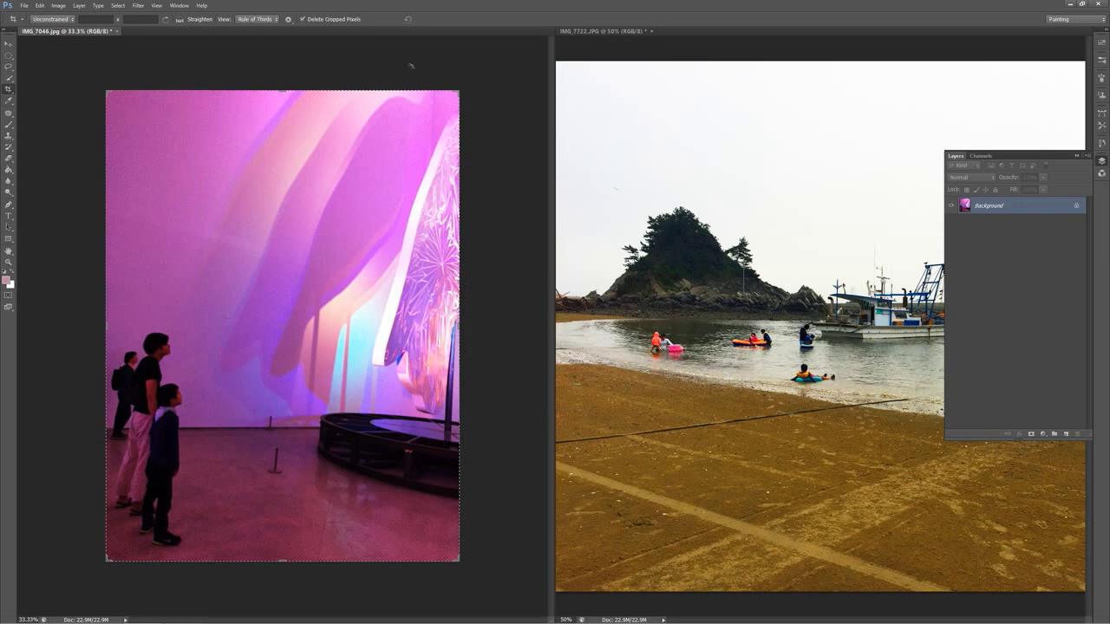
click(362, 72)
key(Return)
click(9, 43)
click(9, 89)
Frame a crop around the people in IMG_7046 and swap the frame between landscape and portrait orientation.
drag(106, 91, 164, 166)
drag(285, 256, 398, 263)
drag(401, 167, 371, 203)
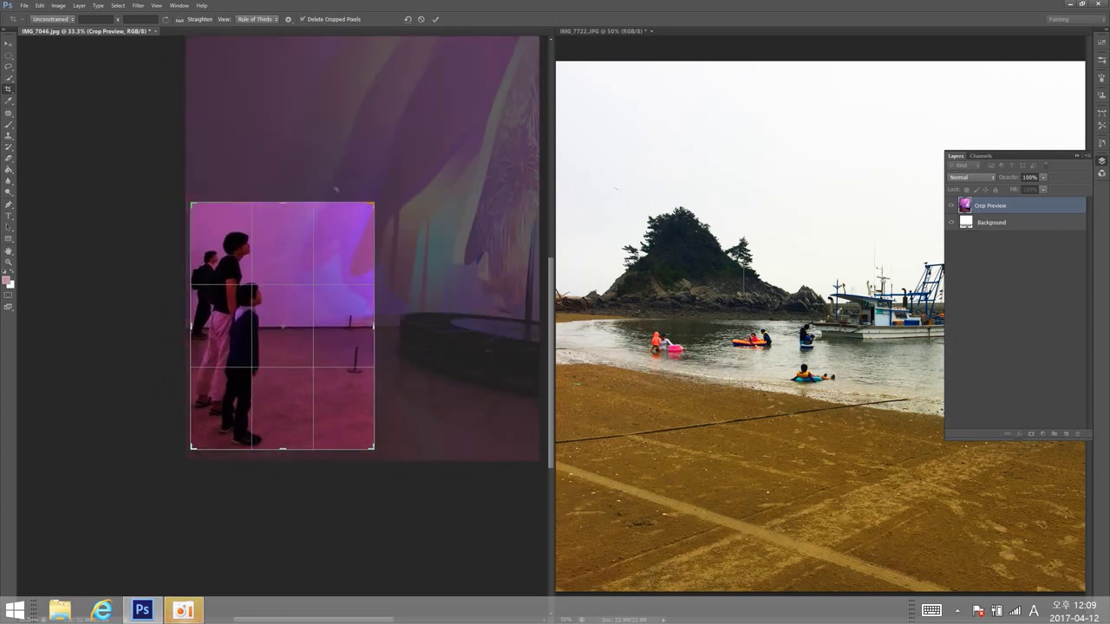
click(163, 20)
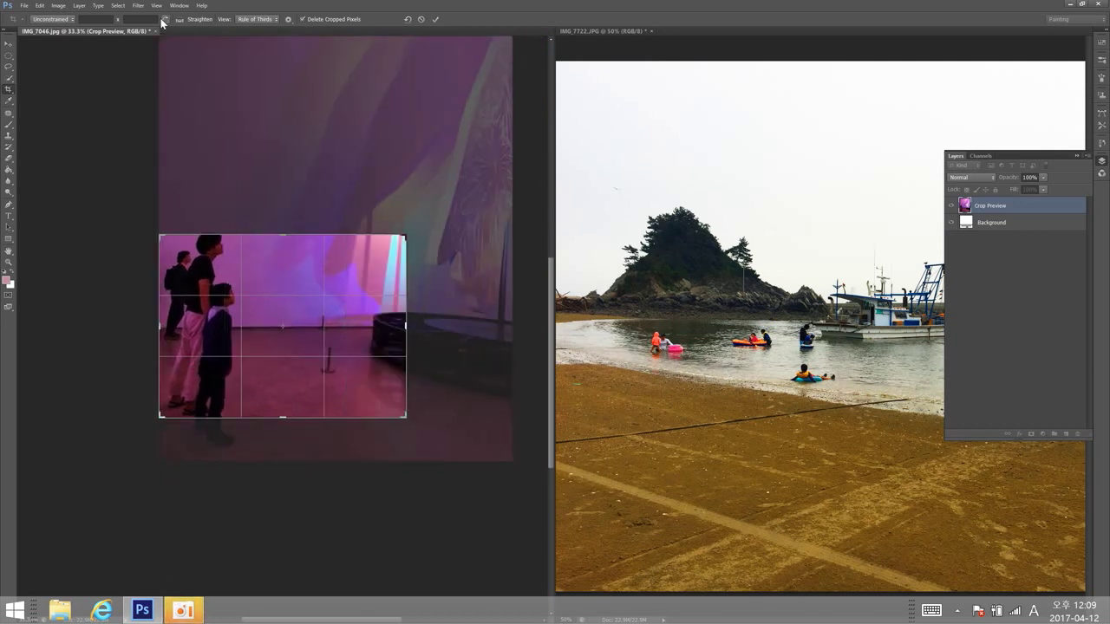
click(163, 19)
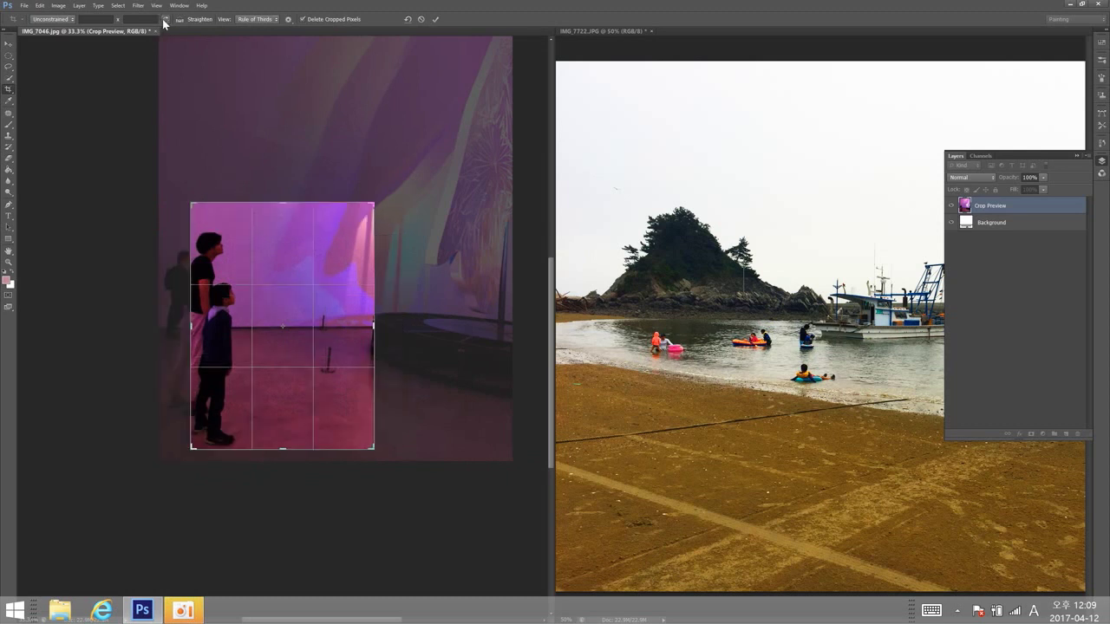
Look at the crop's width and height ratio fields and its list of aspect-ratio presets.
click(110, 20)
click(145, 19)
click(95, 19)
click(153, 19)
click(68, 19)
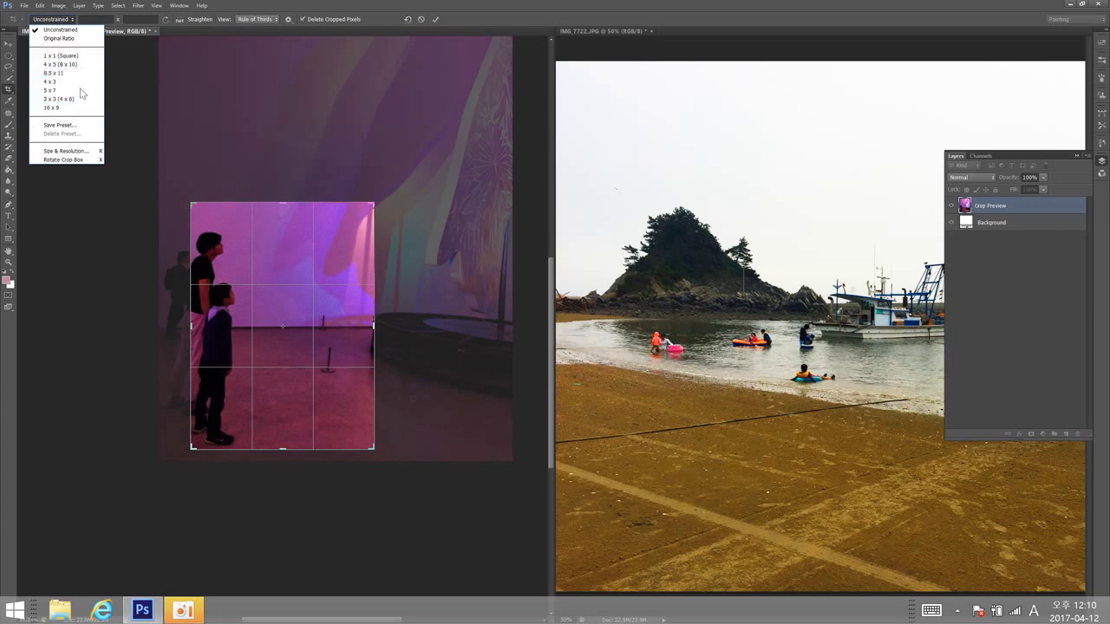
click(380, 206)
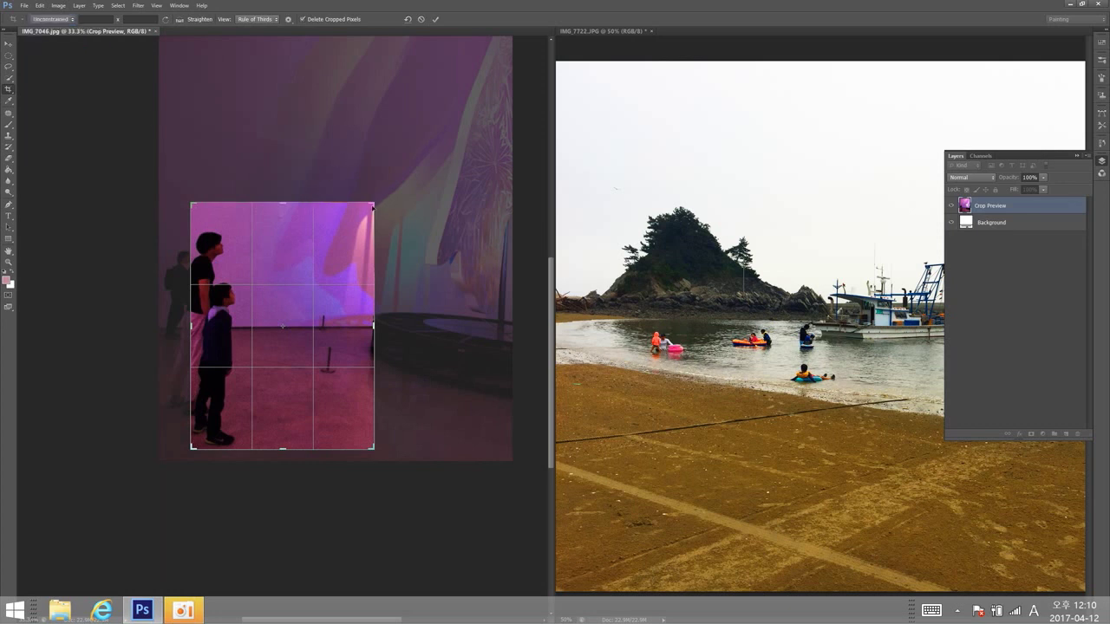
Try a crop of IMG_7046 with the photo tilted clockwise in an enlarged frame trimmed to exclude the blank corner, and undo it.
drag(374, 203, 428, 143)
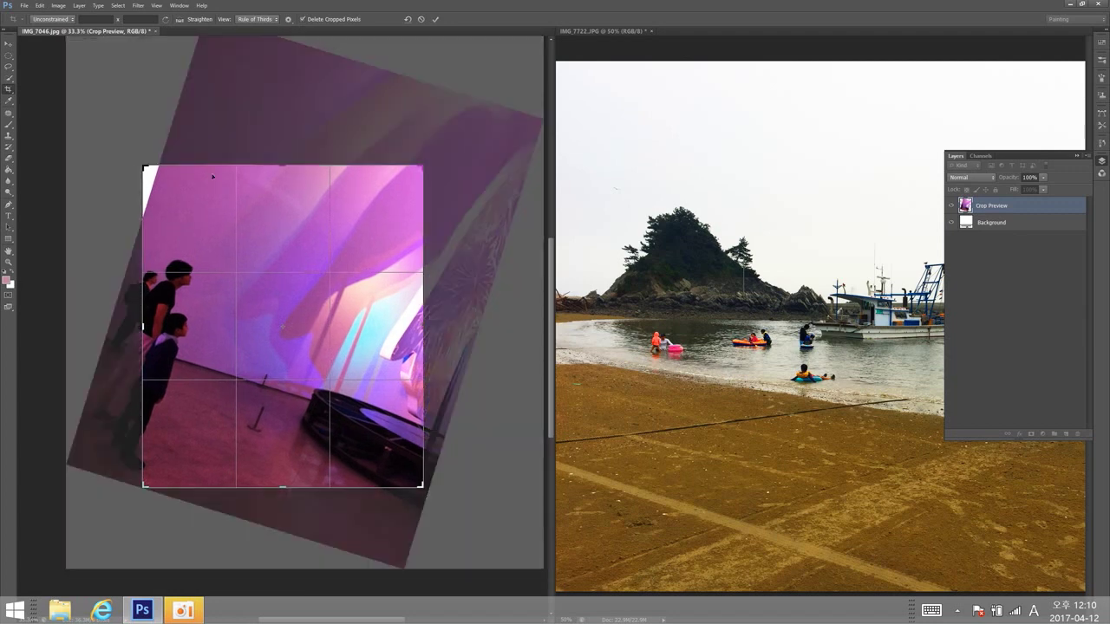
drag(145, 167, 147, 214)
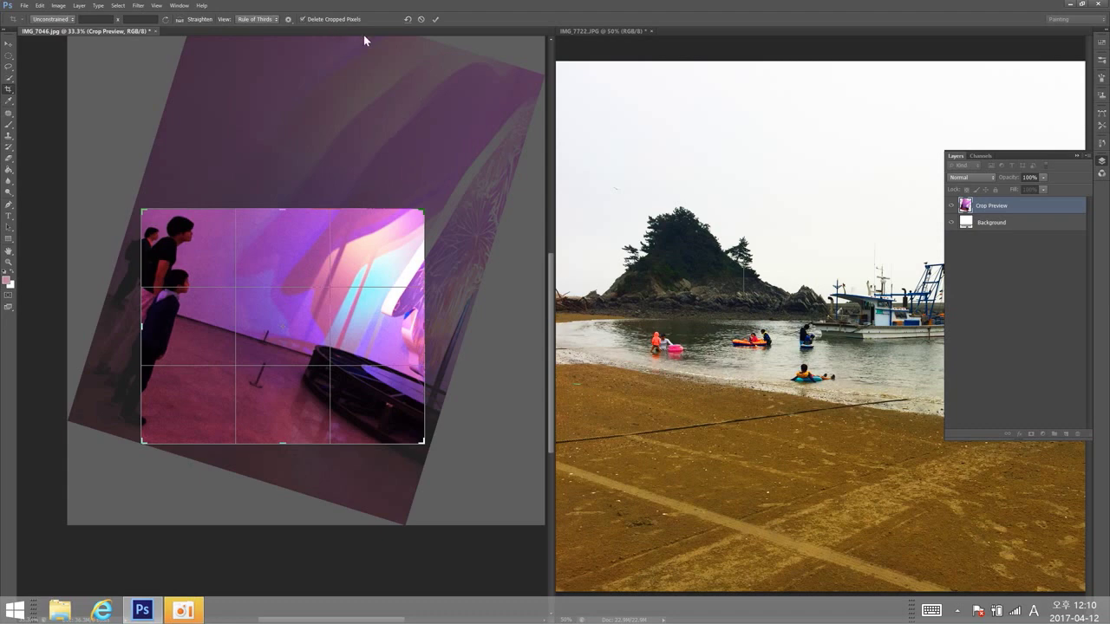
click(433, 19)
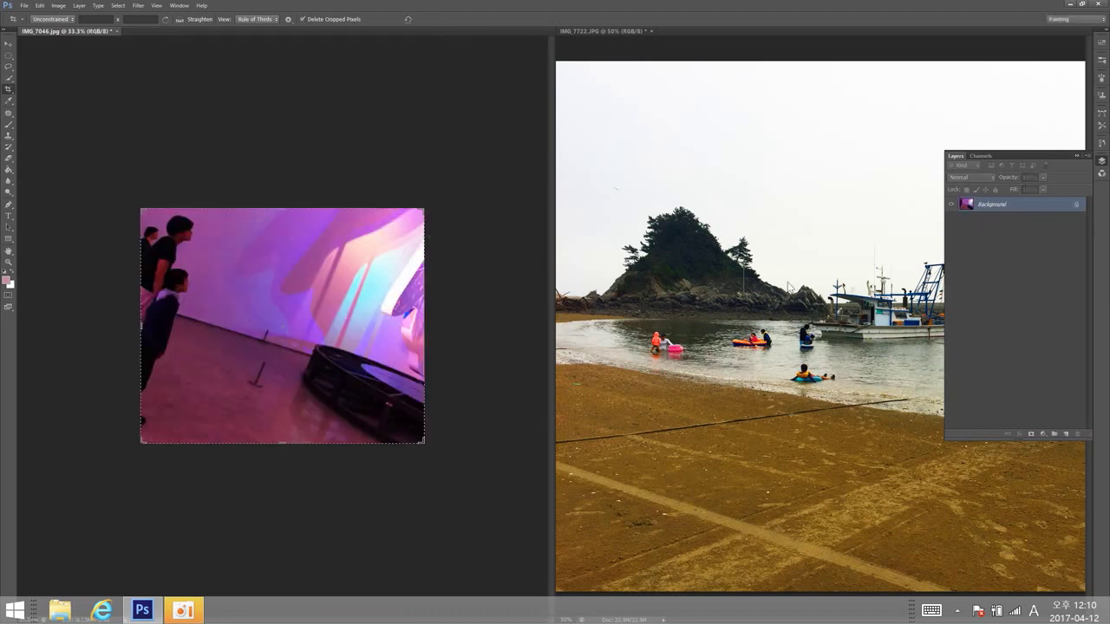
key(v)
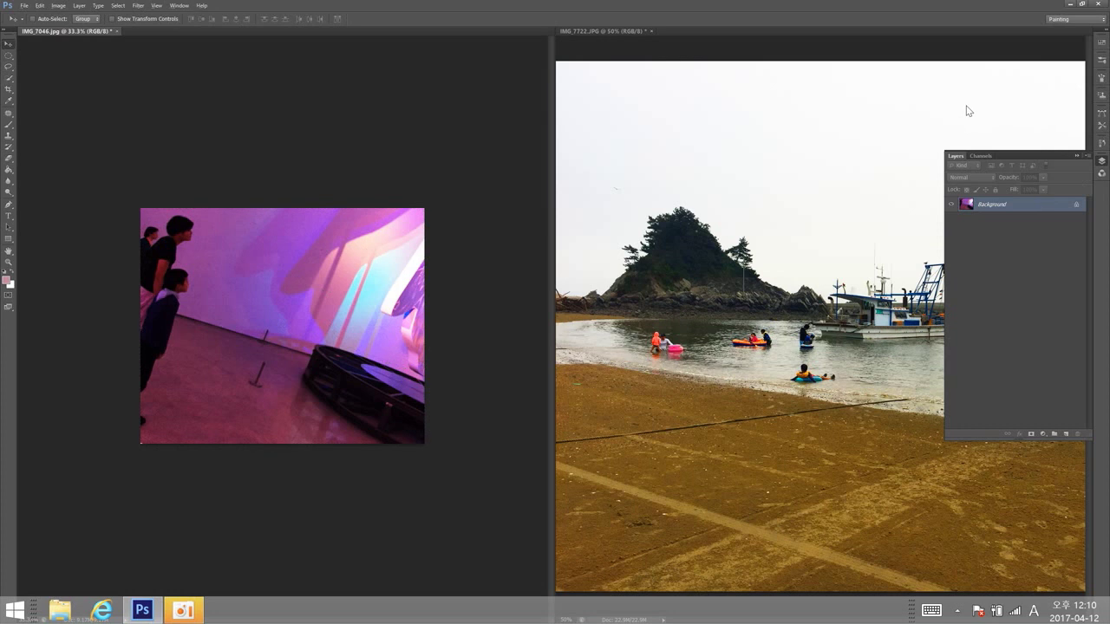
key(ctrl+z)
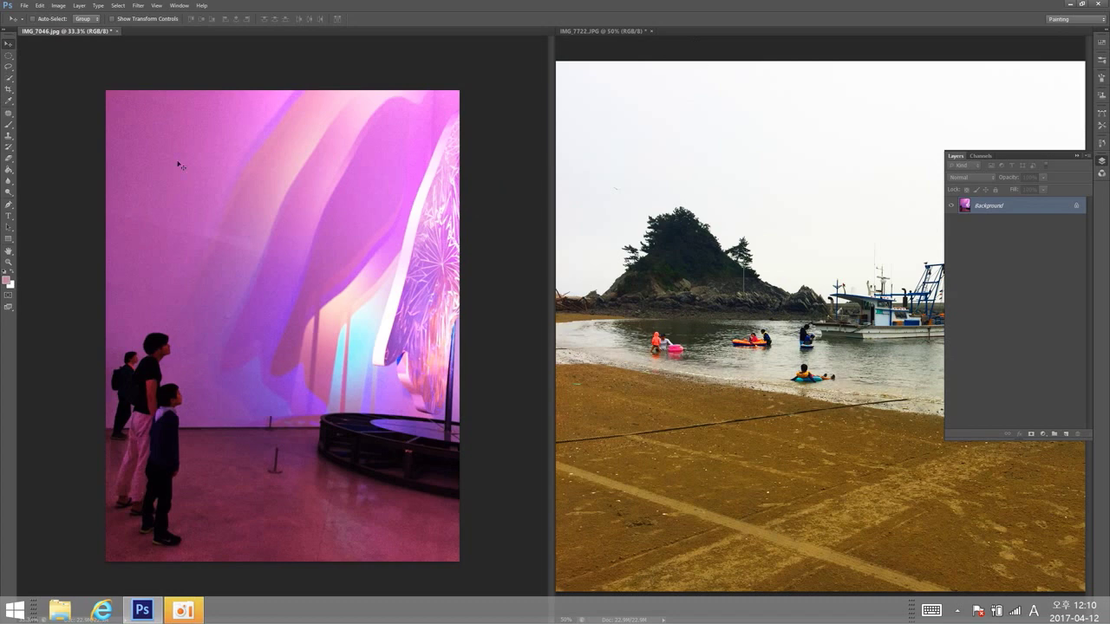
Extend the canvas of IMG_7046 beyond the photo's top and right edges with the Crop tool.
click(8, 90)
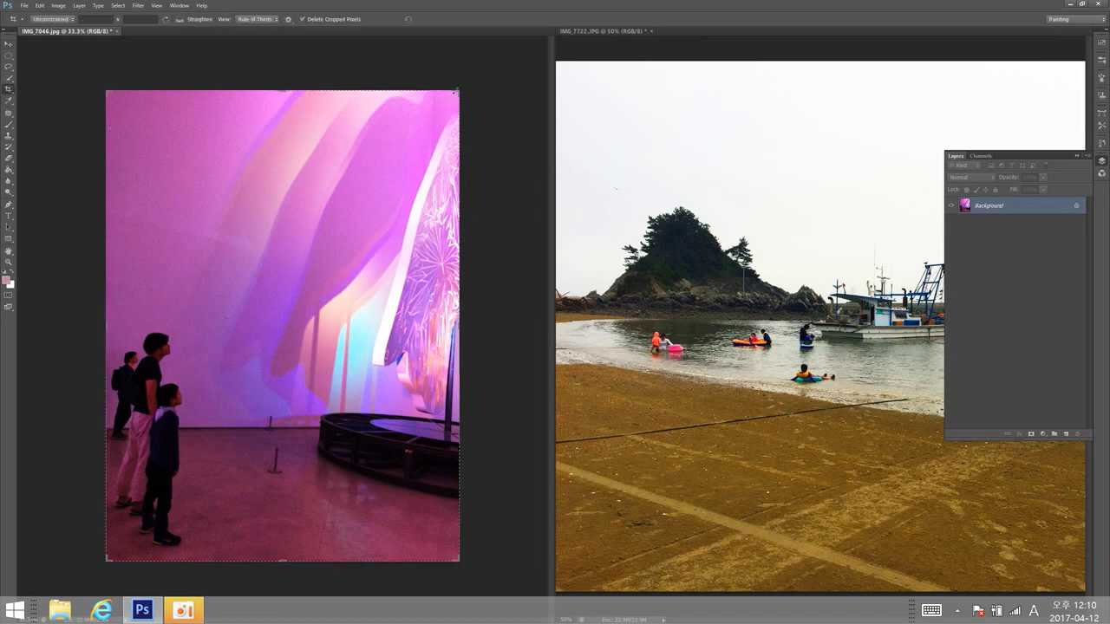
drag(457, 90, 504, 53)
key(Return)
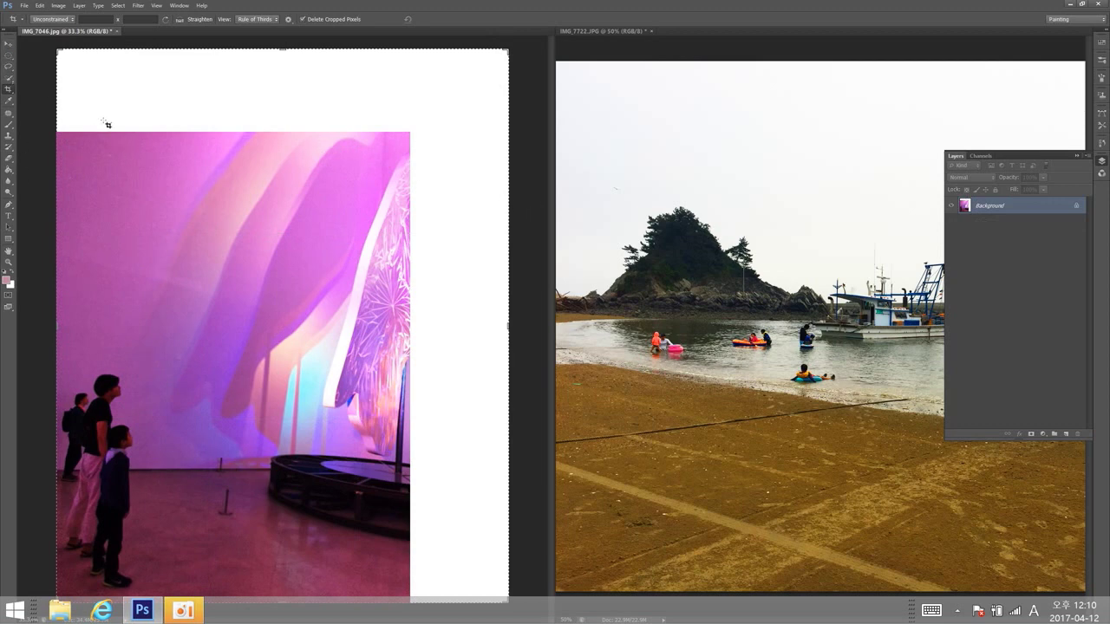
click(9, 44)
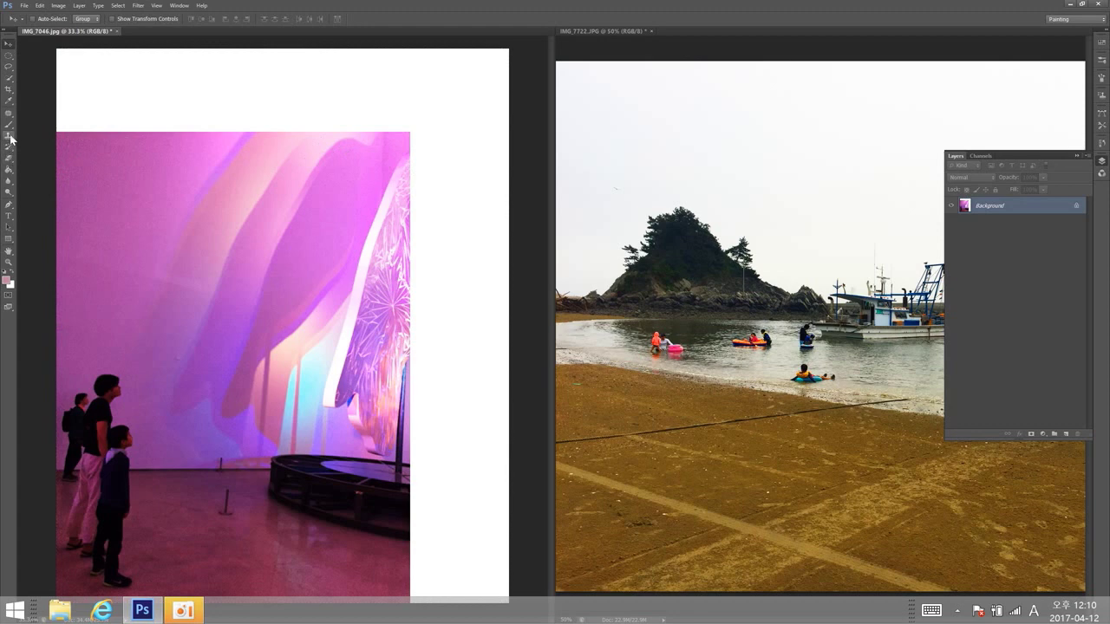
Sample the purple of the upper wall in IMG_7046 as the foreground color with the Eyedropper.
click(9, 170)
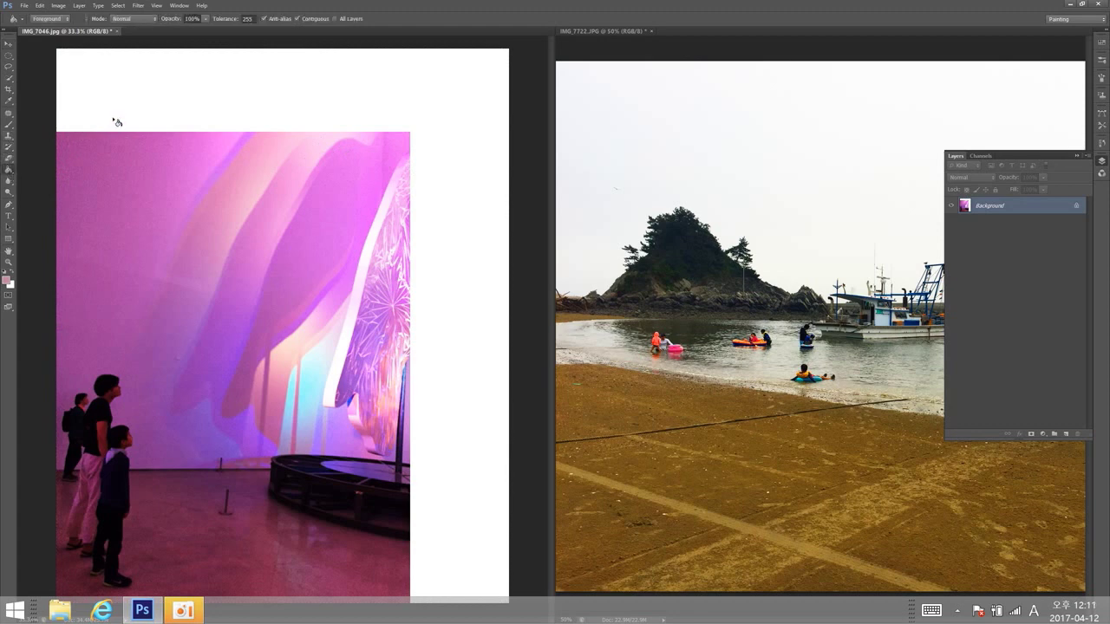
click(8, 102)
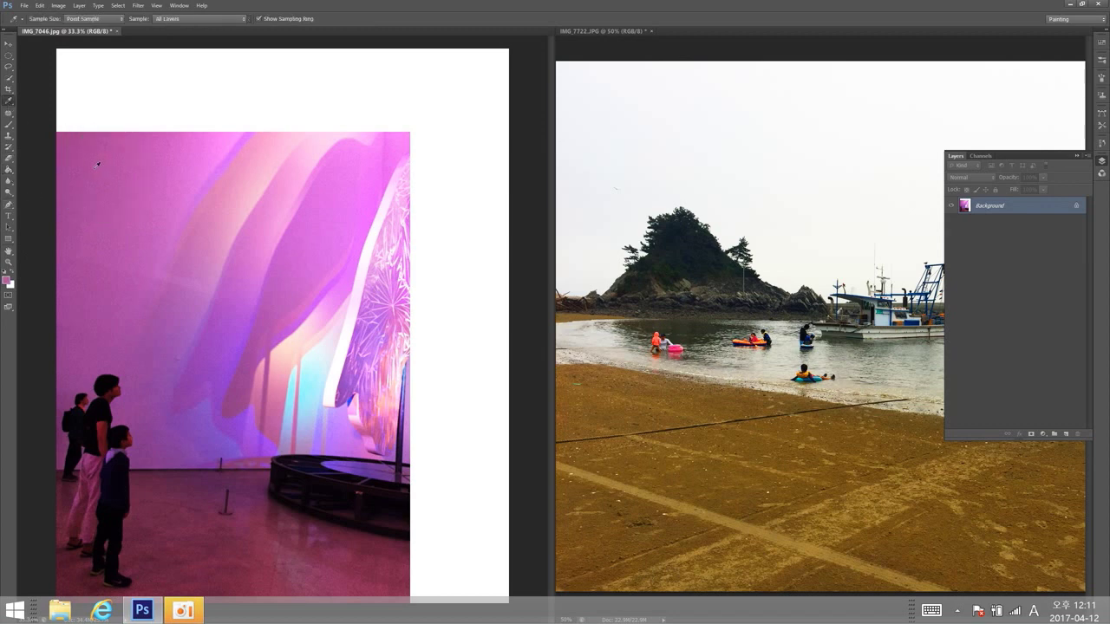
click(94, 166)
click(92, 158)
Try to fill the white canvas area with the sampled purple using the Paint Bucket, and undo the fill.
click(10, 170)
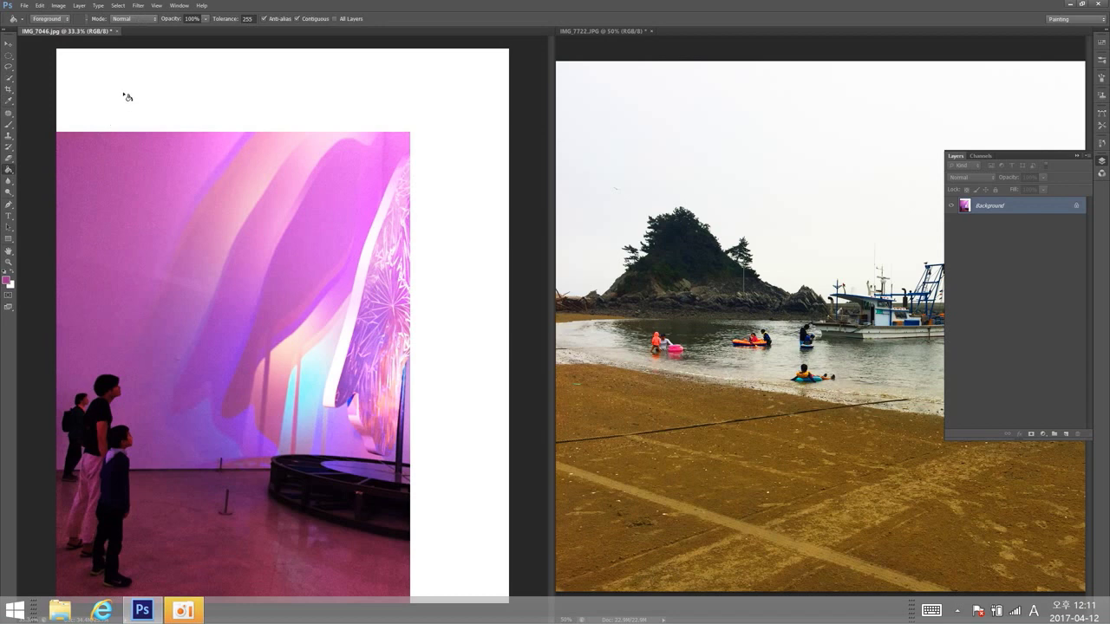
click(297, 103)
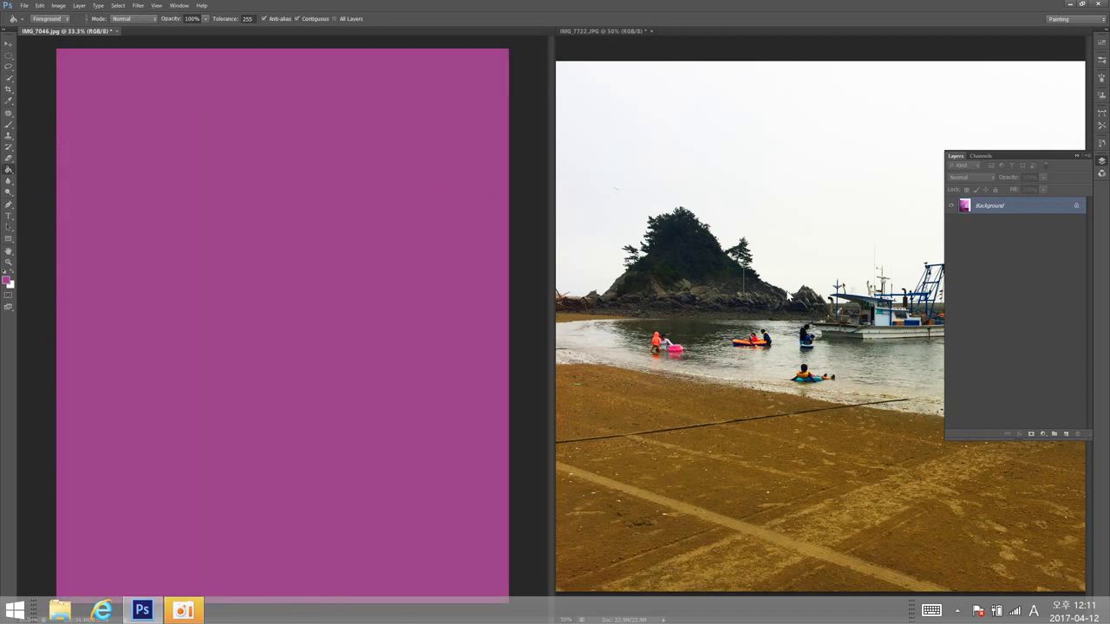
key(ctrl+z)
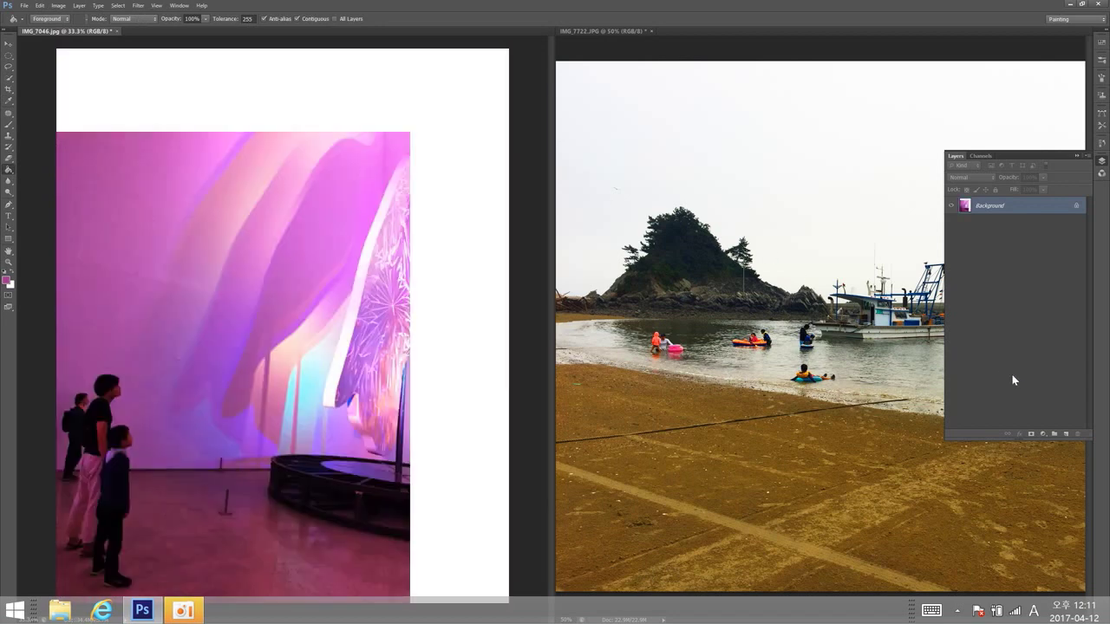
Add a new layer filled with the sampled purple and place a duplicate of the Background layer above it.
click(1065, 435)
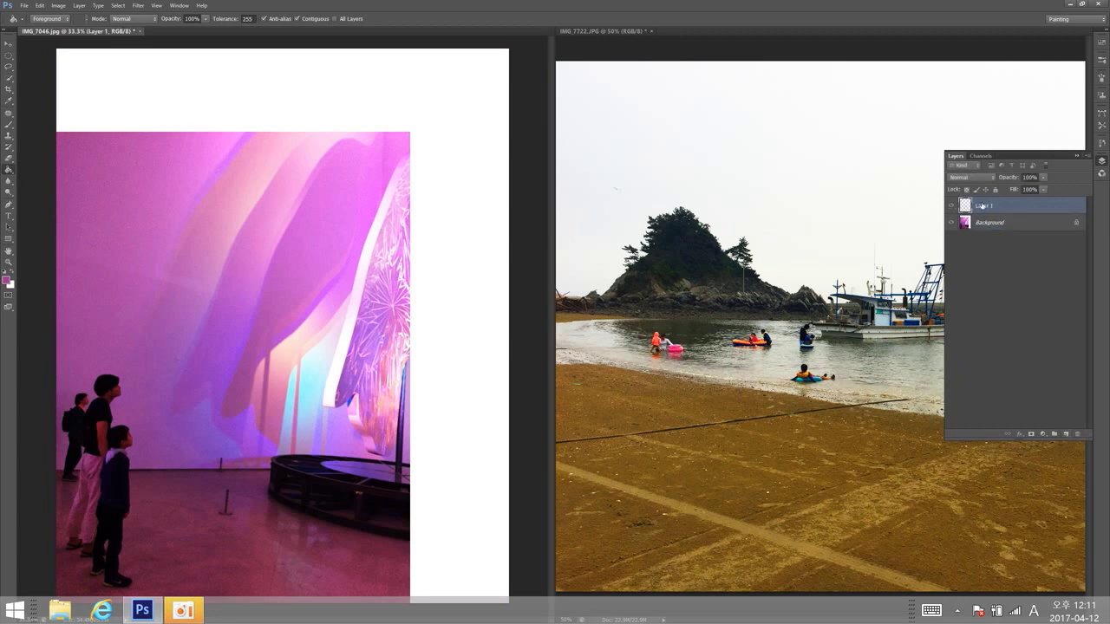
click(446, 168)
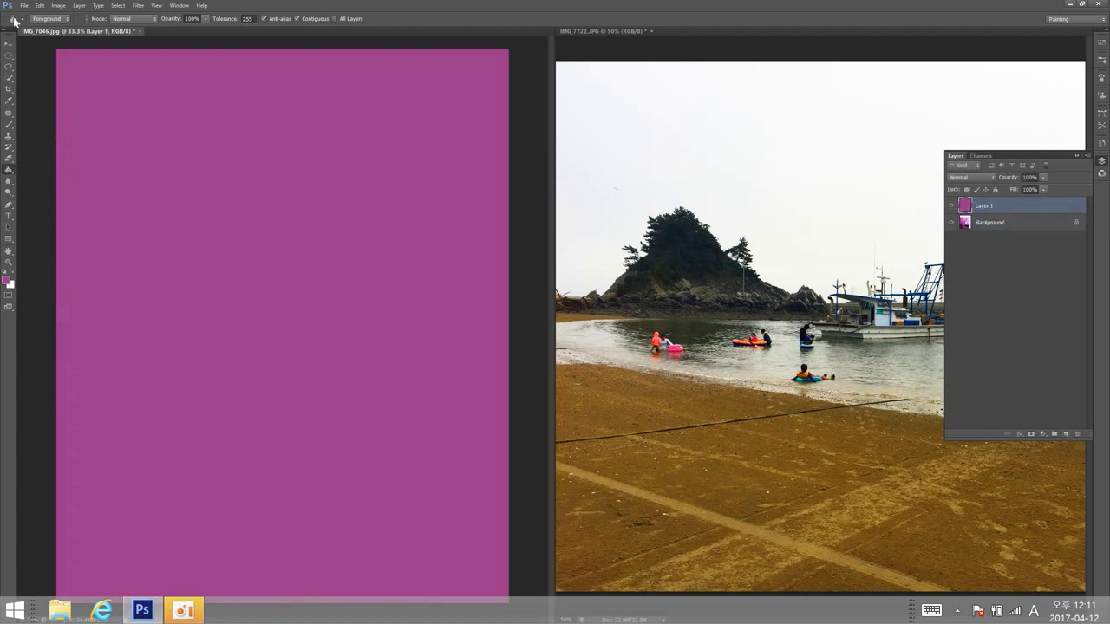
click(9, 45)
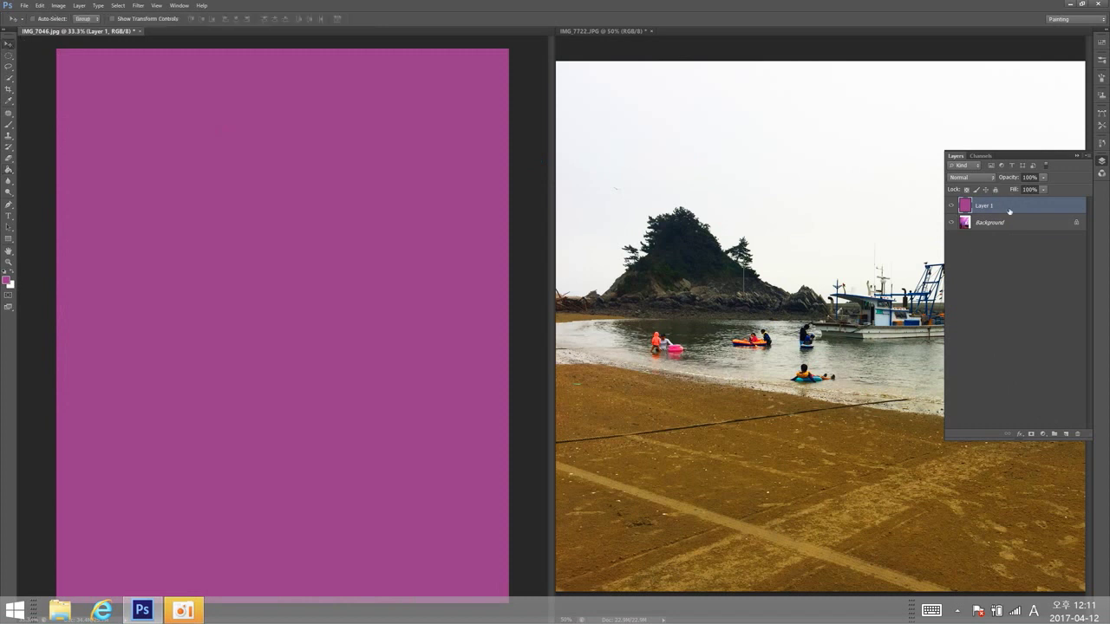
drag(1003, 229, 1065, 433)
drag(991, 221, 990, 202)
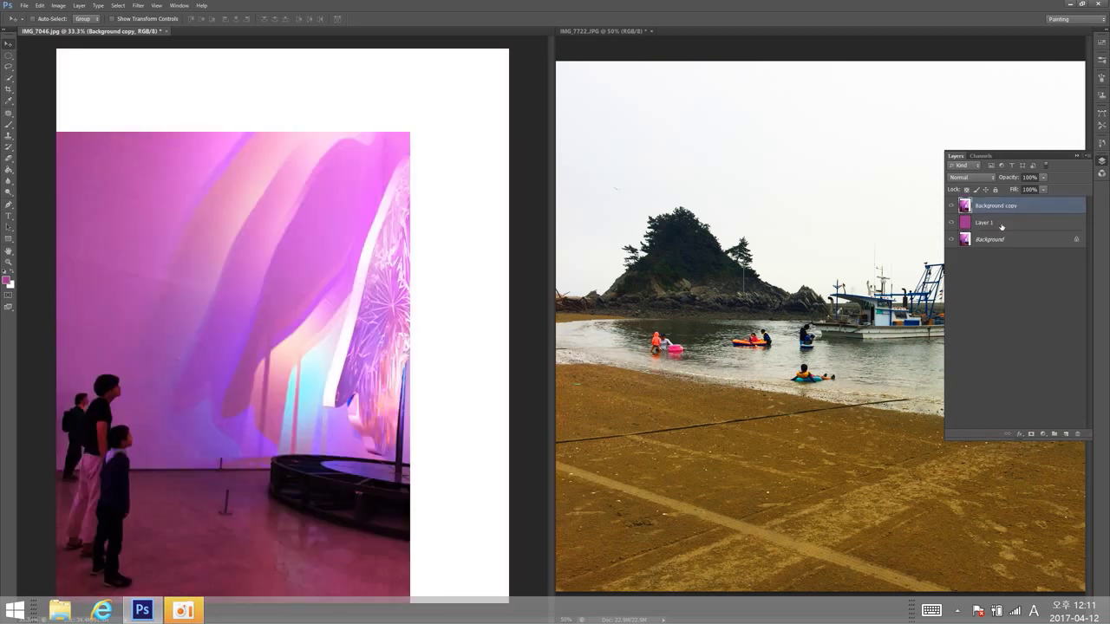
Revert IMG_7046 to its original opened state.
mouse_move(997, 206)
mouse_down()
mouse_move(999, 228)
mouse_move(997, 206)
mouse_up()
key(ctrl+shift+e)
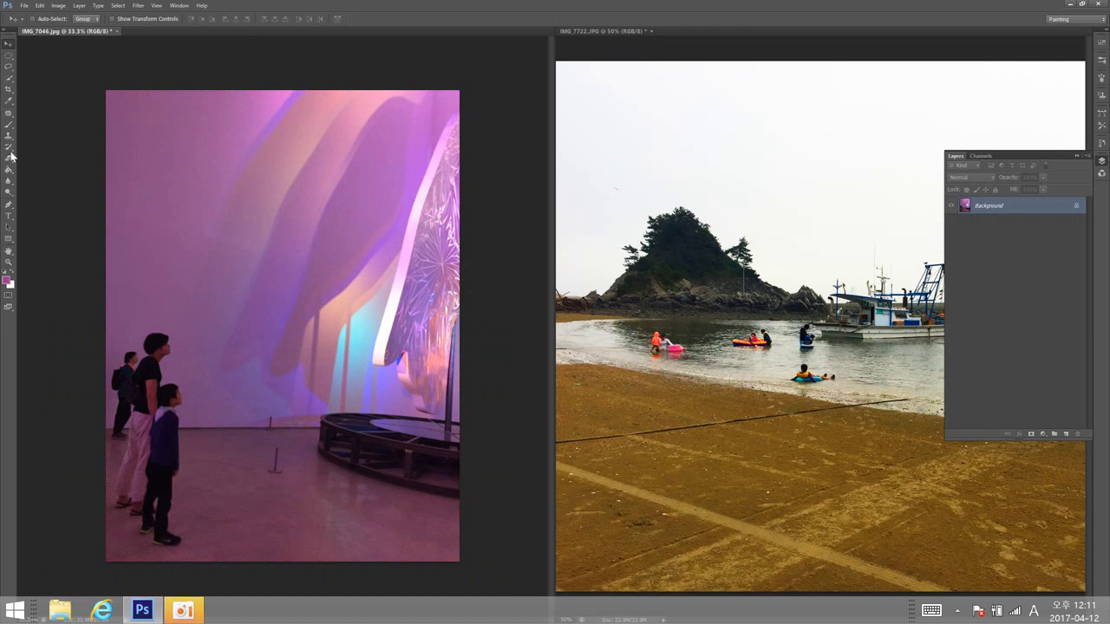
click(9, 89)
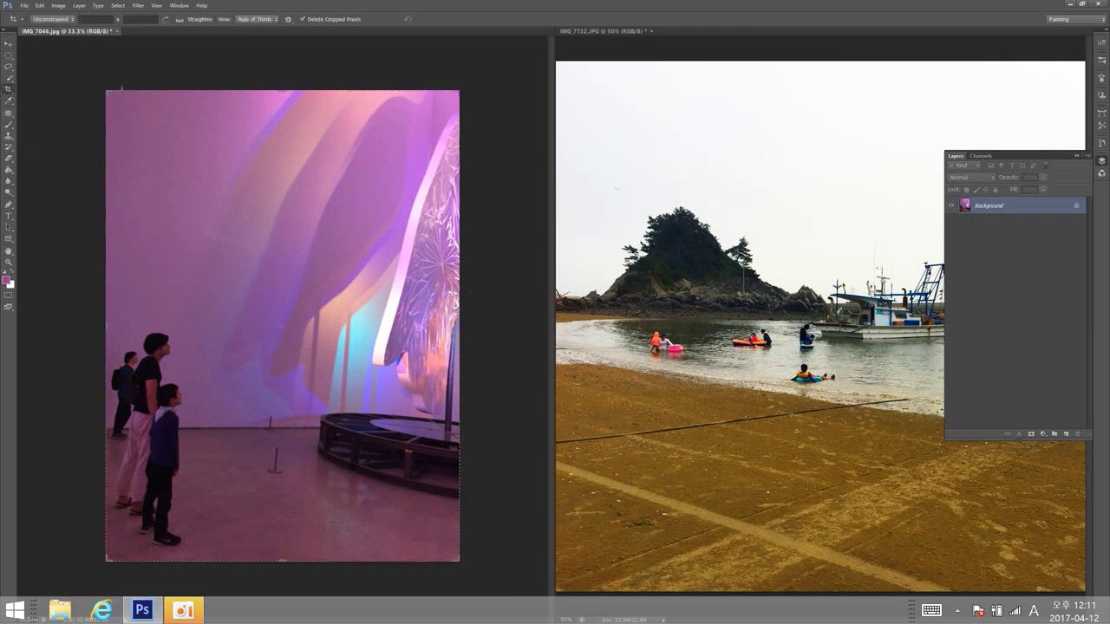
drag(103, 91, 68, 57)
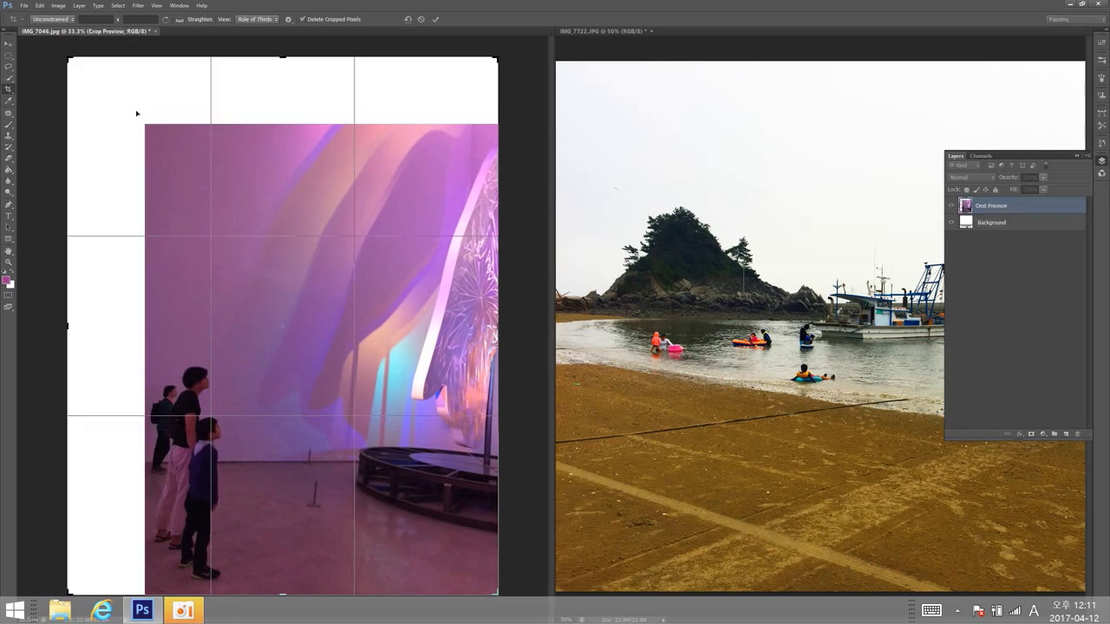
key(Escape)
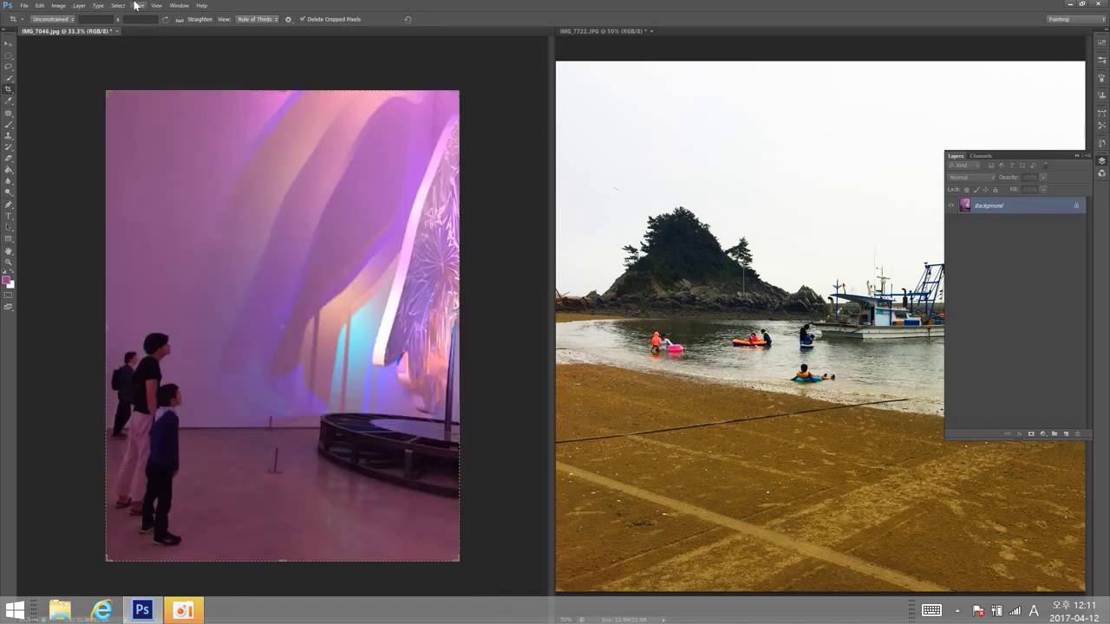
Try the top-center and bottom-center anchors in the Canvas Size settings of IMG_7046, keeping the dimensions.
click(61, 6)
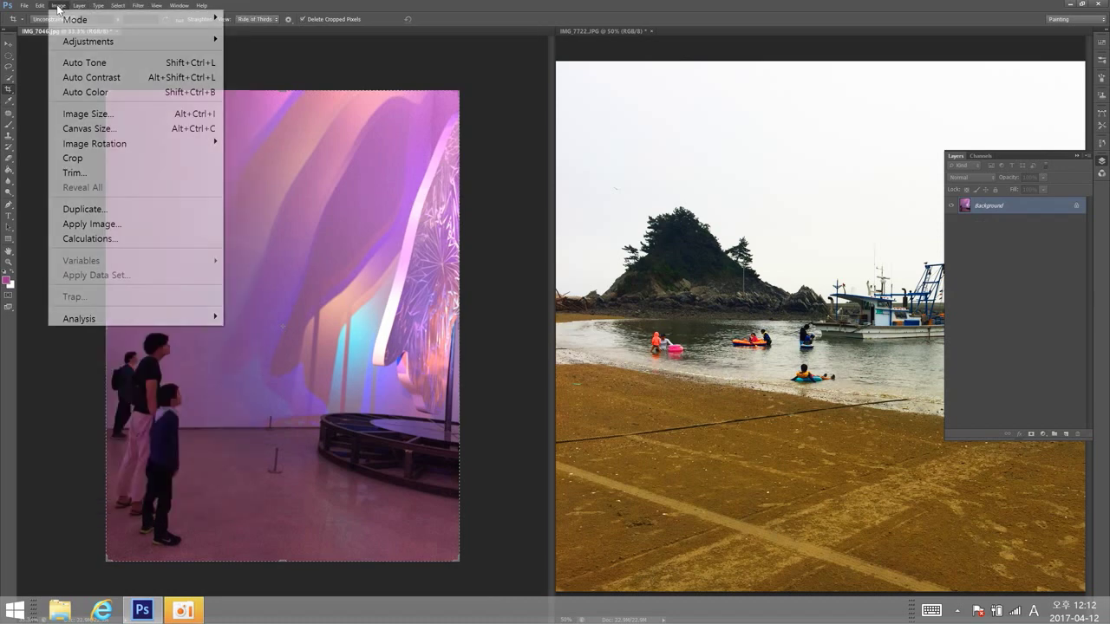
click(125, 132)
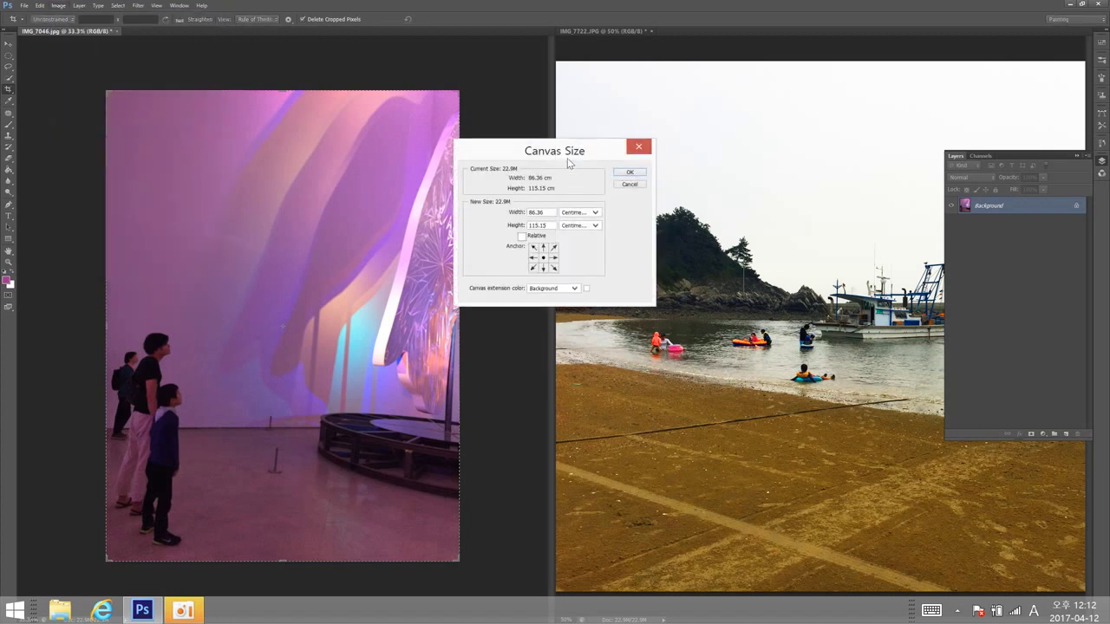
drag(568, 162, 568, 110)
click(543, 196)
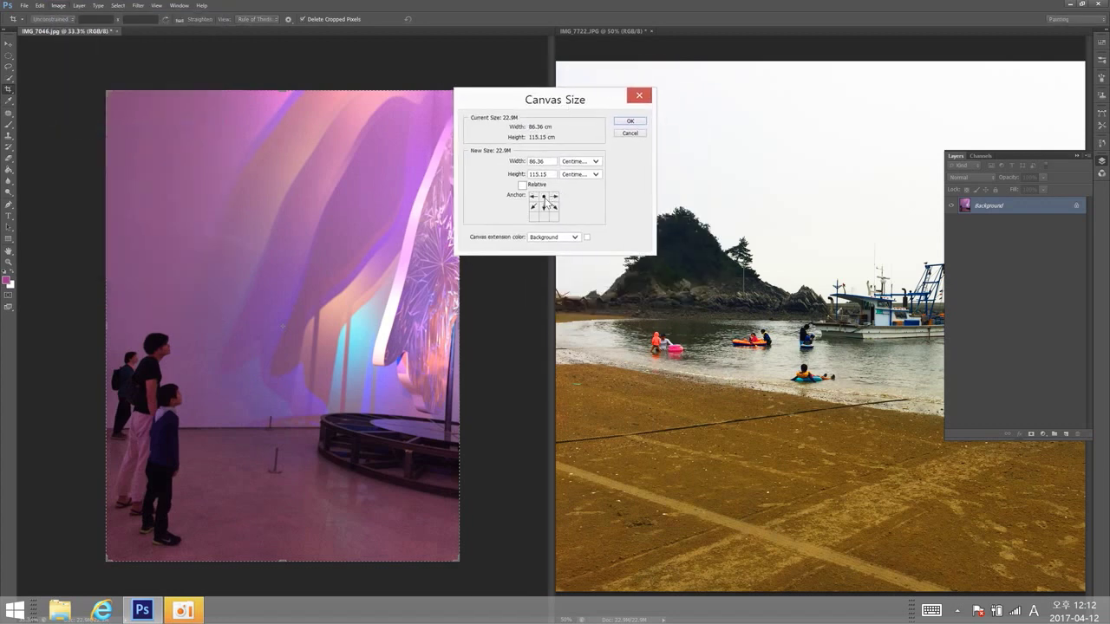
click(545, 217)
click(631, 121)
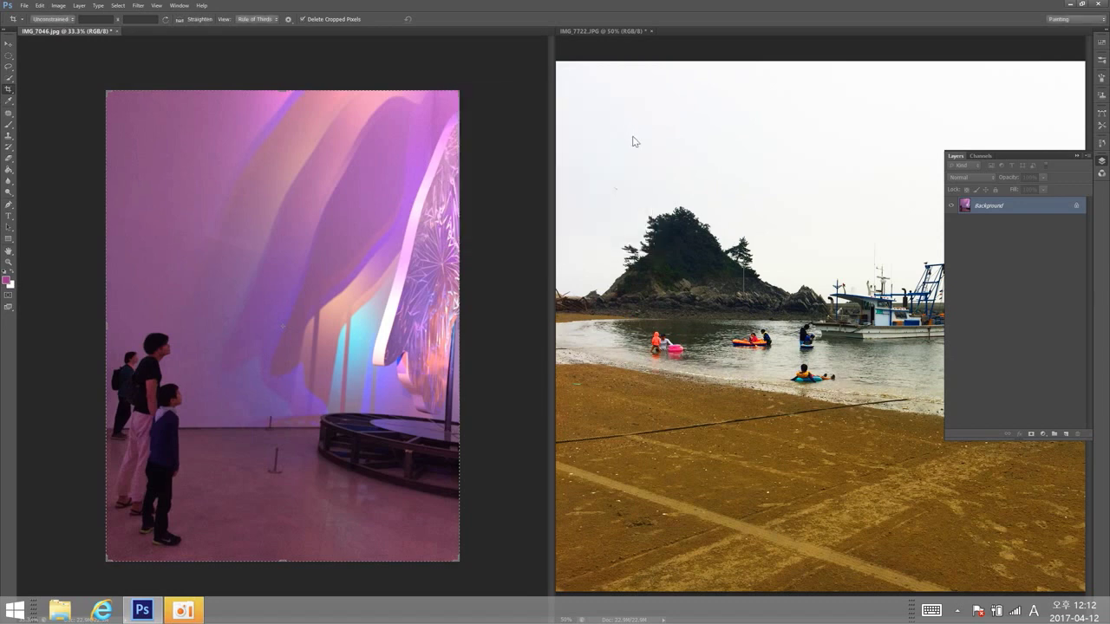
click(58, 5)
click(117, 113)
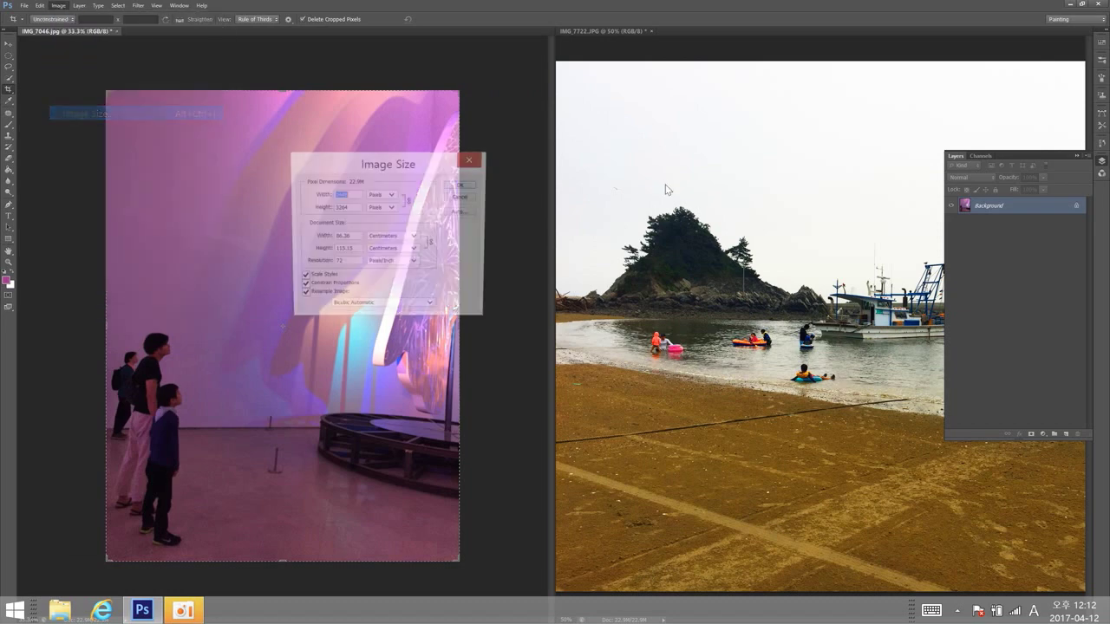
click(462, 197)
Try enlarging the canvas of IMG_7046 to a width of 100 cm and a greater height, anchored at the bottom-left corner, and undo it.
click(58, 5)
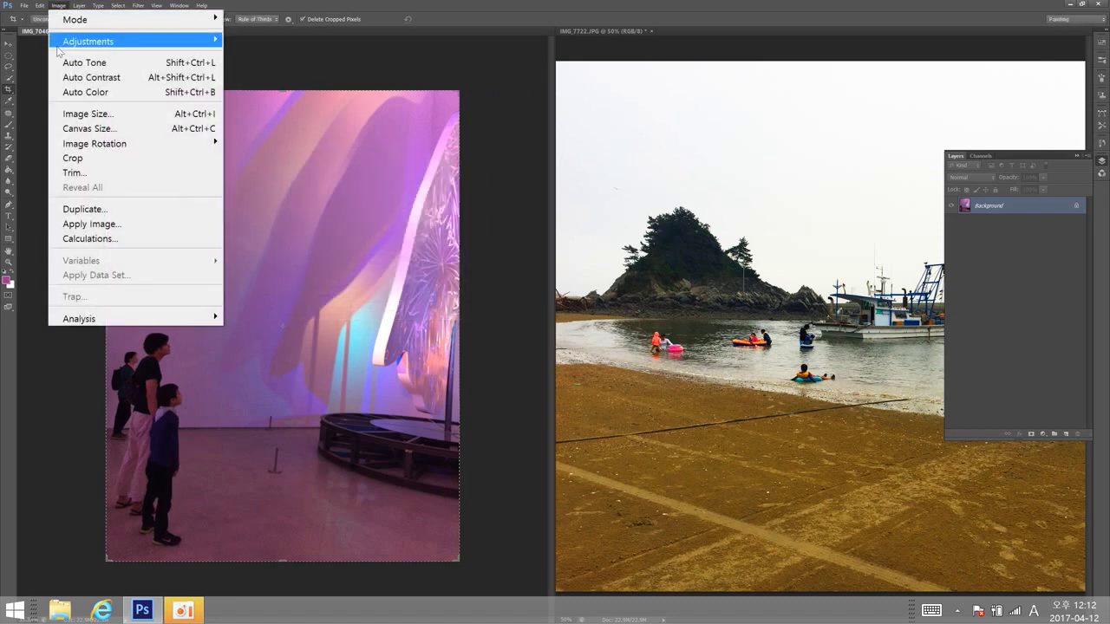
click(119, 129)
click(533, 215)
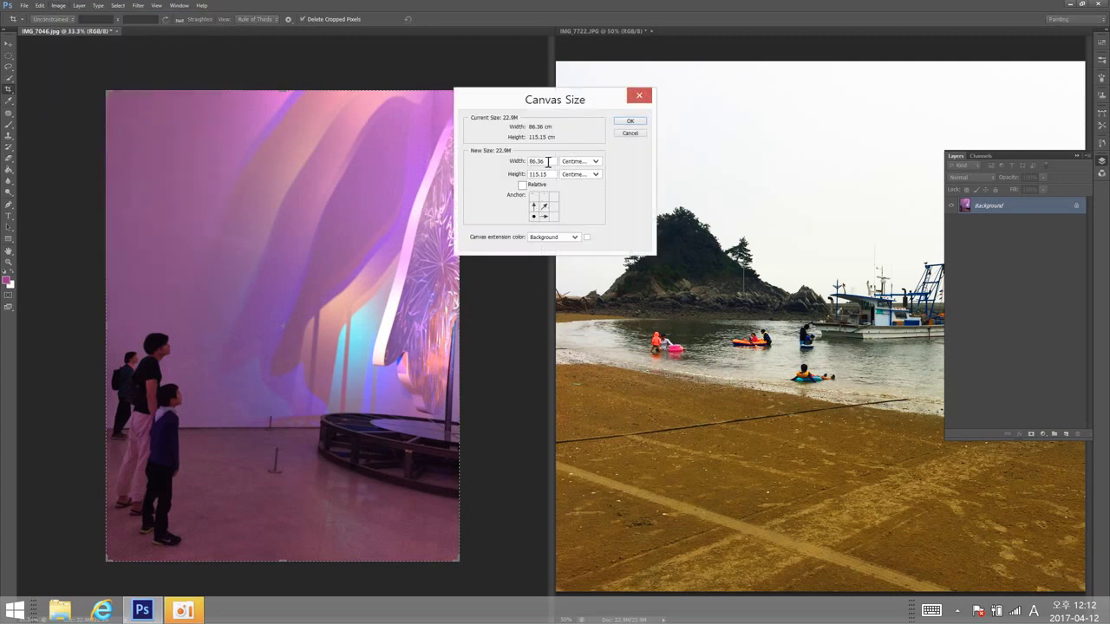
drag(548, 162, 531, 162)
text(100)
drag(546, 176, 495, 182)
text(1)
click(631, 121)
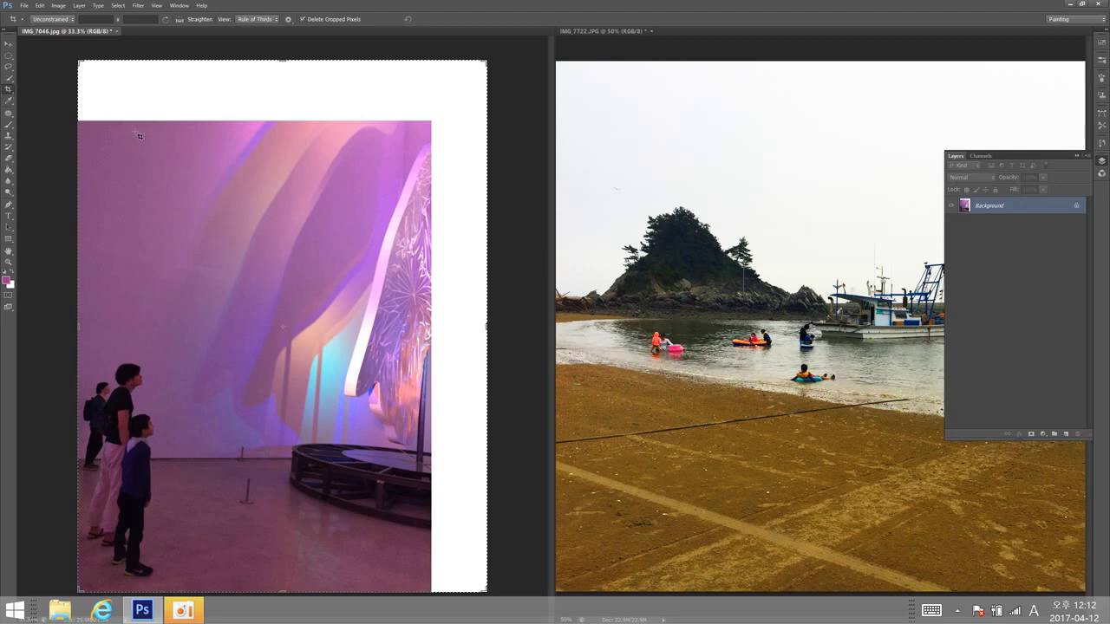
key(Escape)
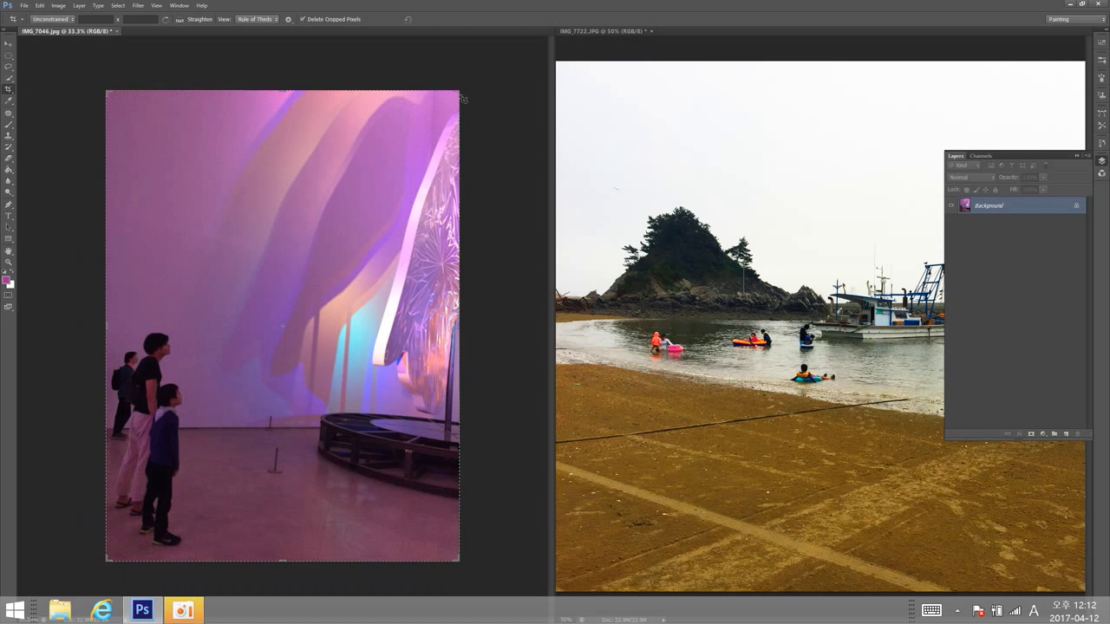
Try extending the canvas of IMG_7046 outward from its upper-right corner with the Crop tool, and undo it.
drag(459, 91, 498, 55)
key(Return)
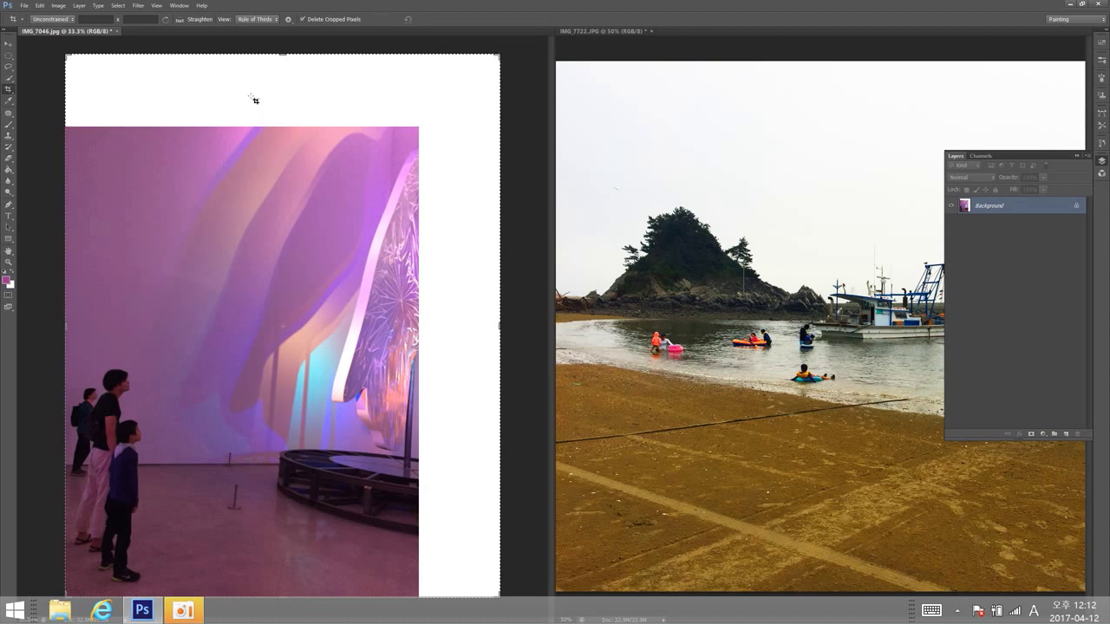
key(ctrl+z)
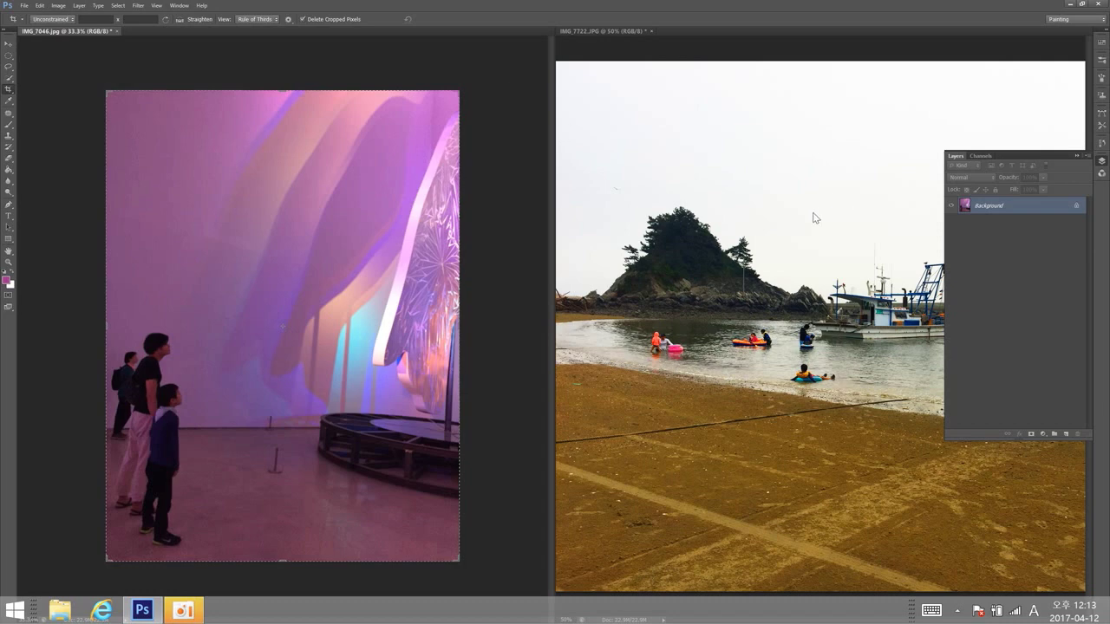
Try cropping away strips of the sky and sand along the upper and lower edges of IMG_7722, and undo it.
click(624, 34)
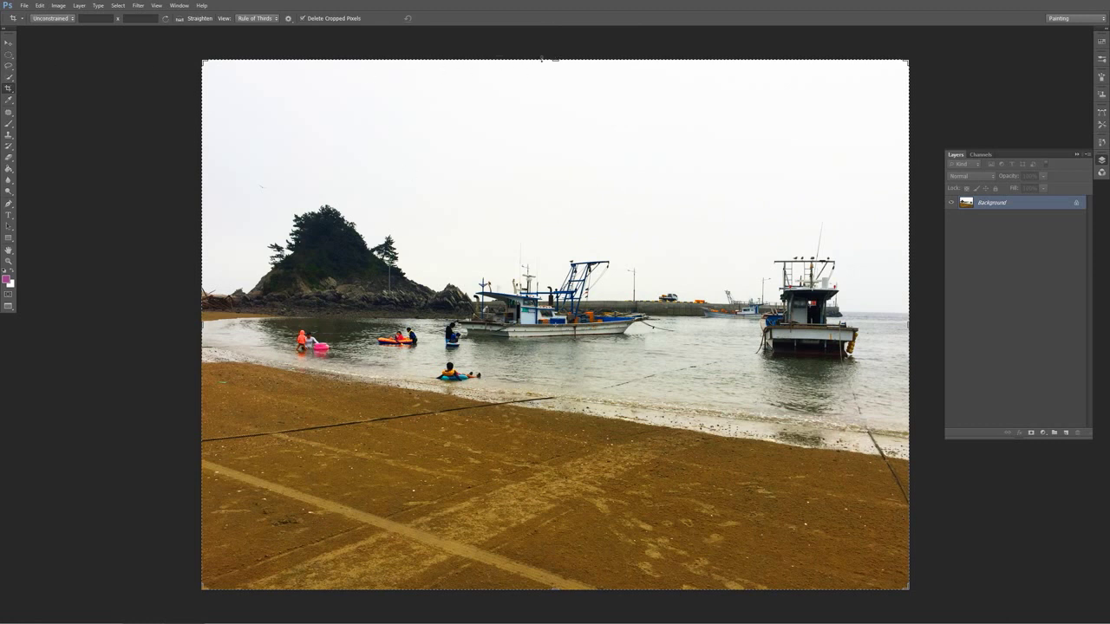
drag(555, 61, 560, 128)
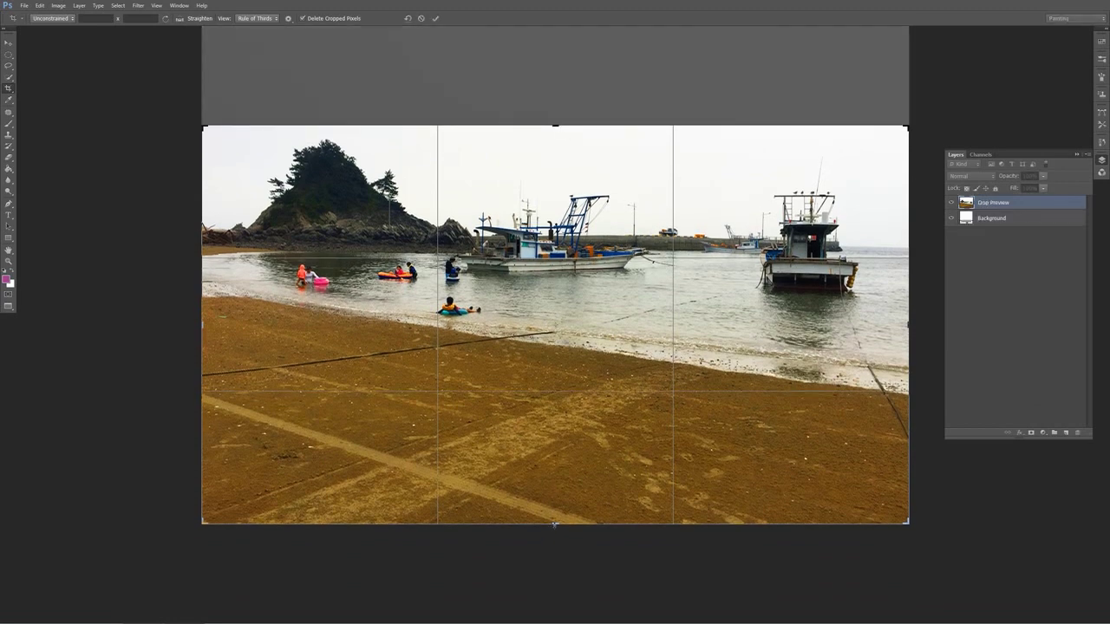
drag(554, 523, 553, 490)
key(Return)
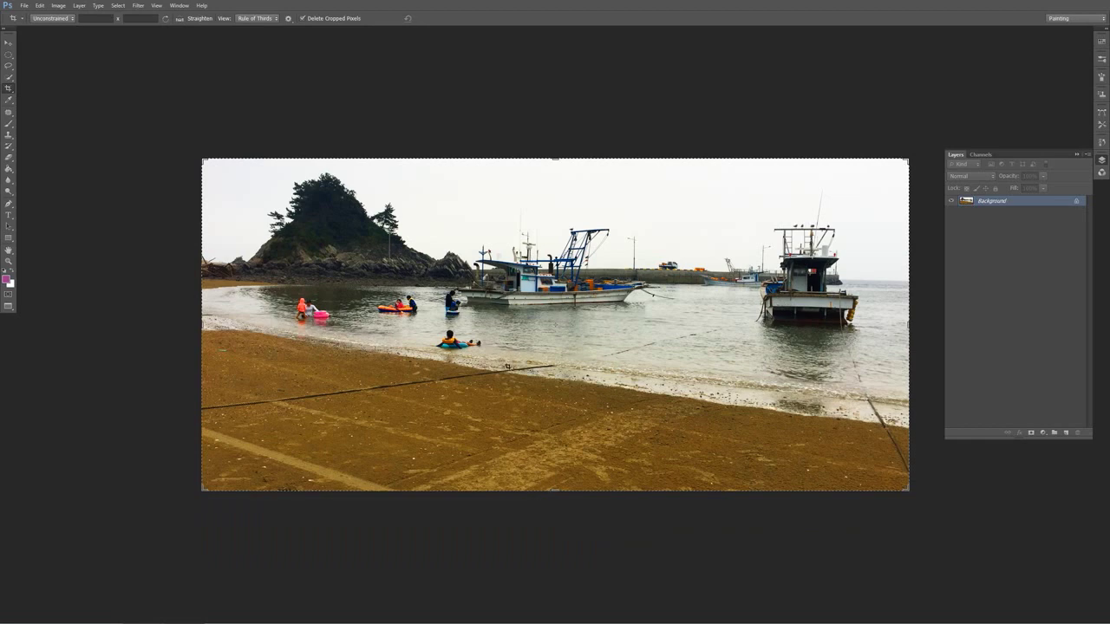
key(ctrl+z)
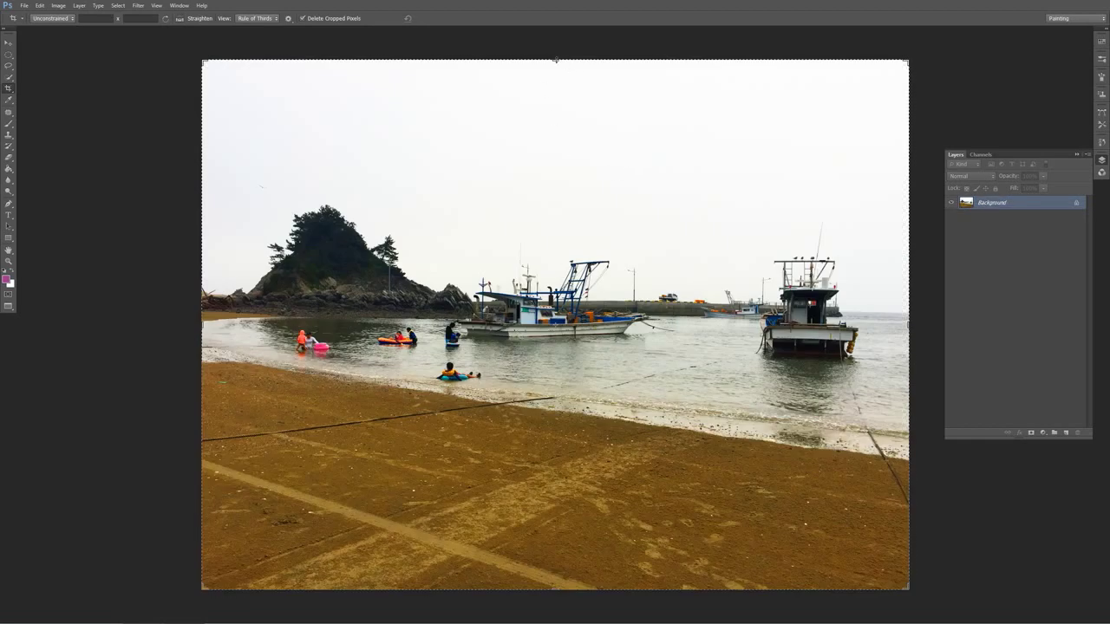
Try extending the canvas of IMG_7722 above the sky with the Crop tool, view it in the different screen modes, and undo it.
drag(555, 59, 552, 28)
key(Return)
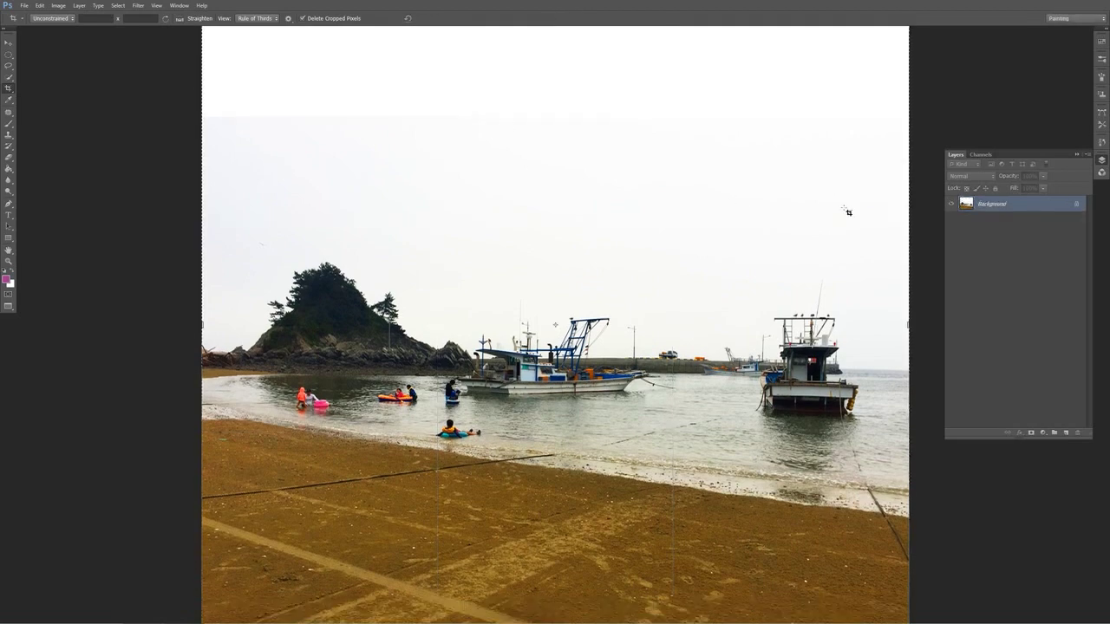
key(f)
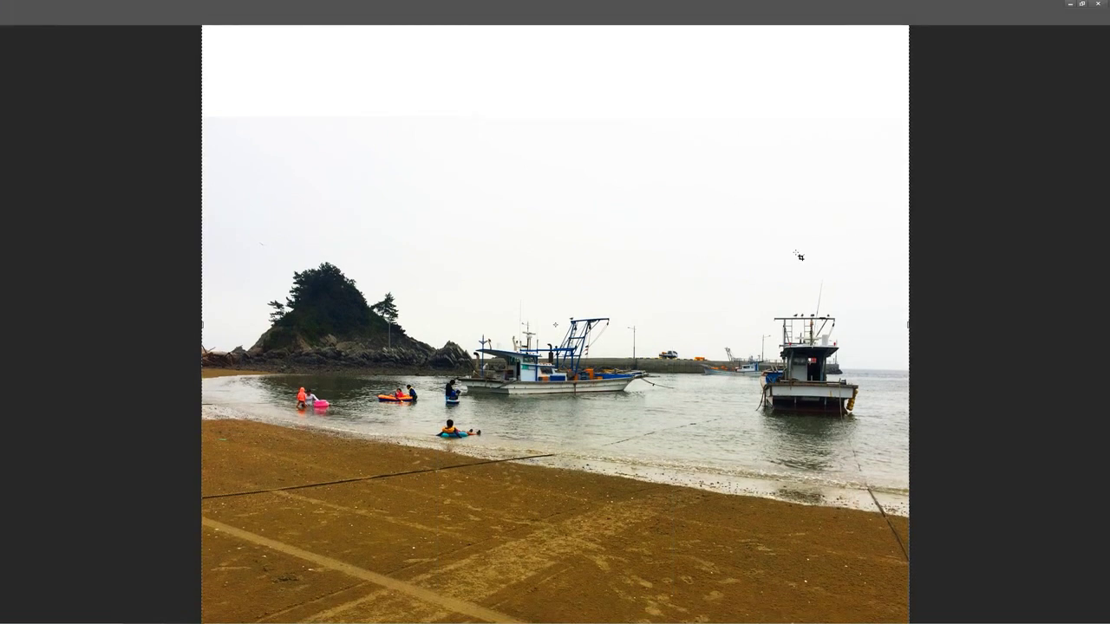
key(f)
key(f)
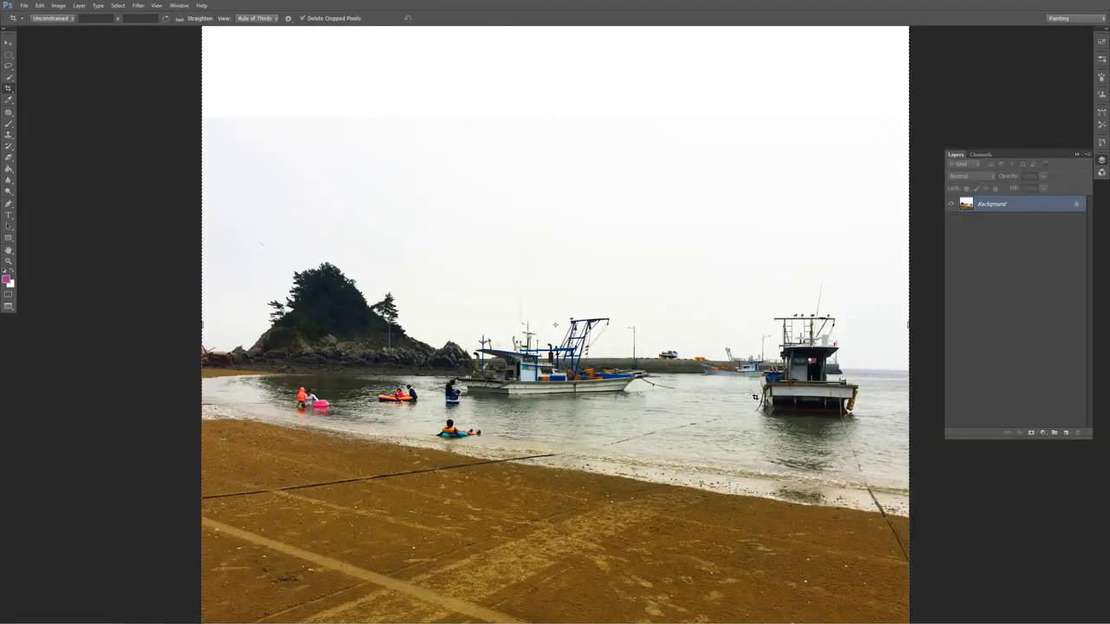
key(Escape)
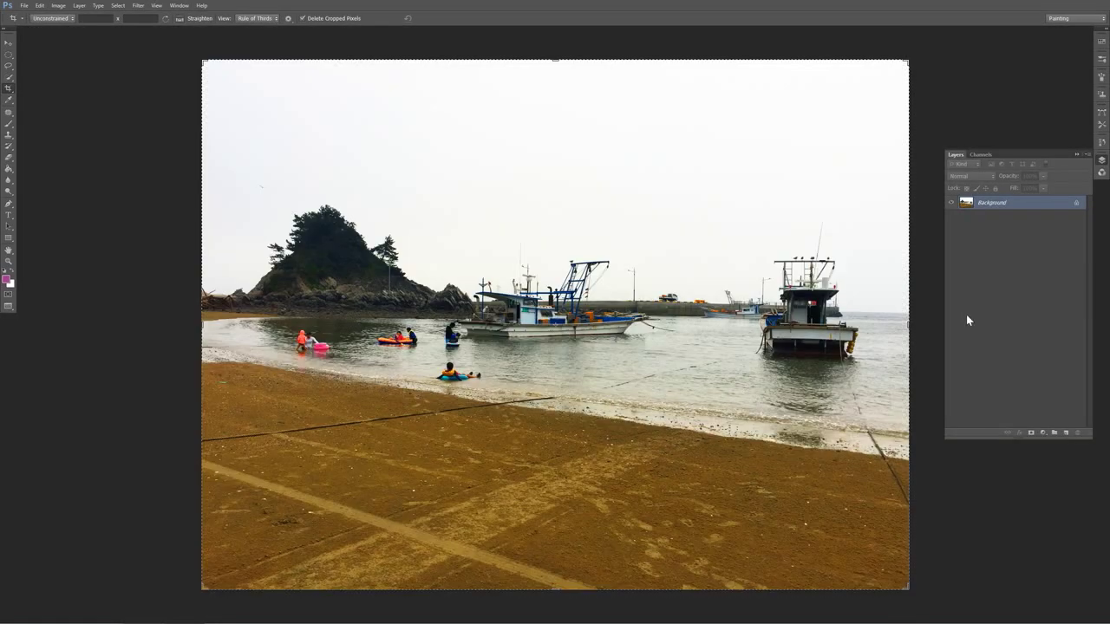
Sample the foreground colour with the Eyedropper from the sand, the fishing boat's blue box and its dark chimney in IMG_7722.
click(8, 102)
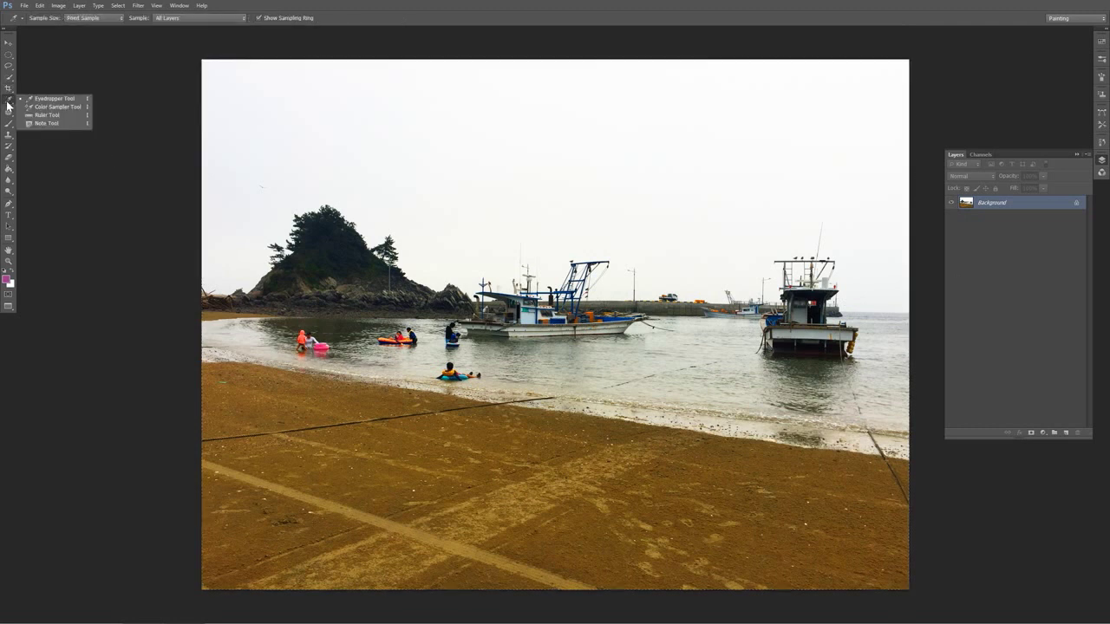
click(298, 396)
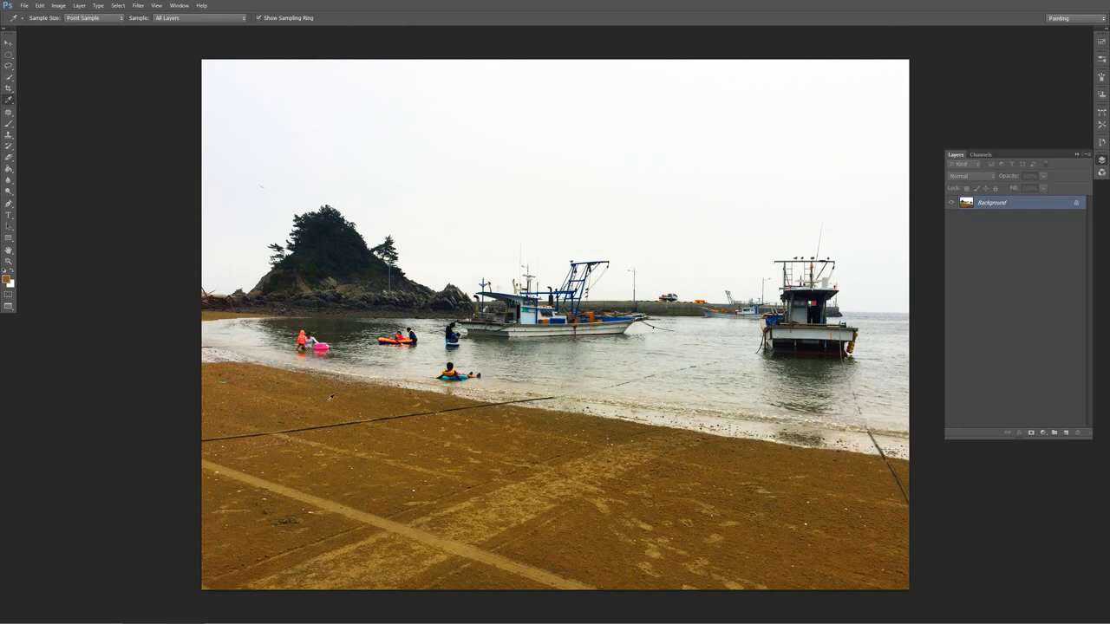
key(ctrl+plus)
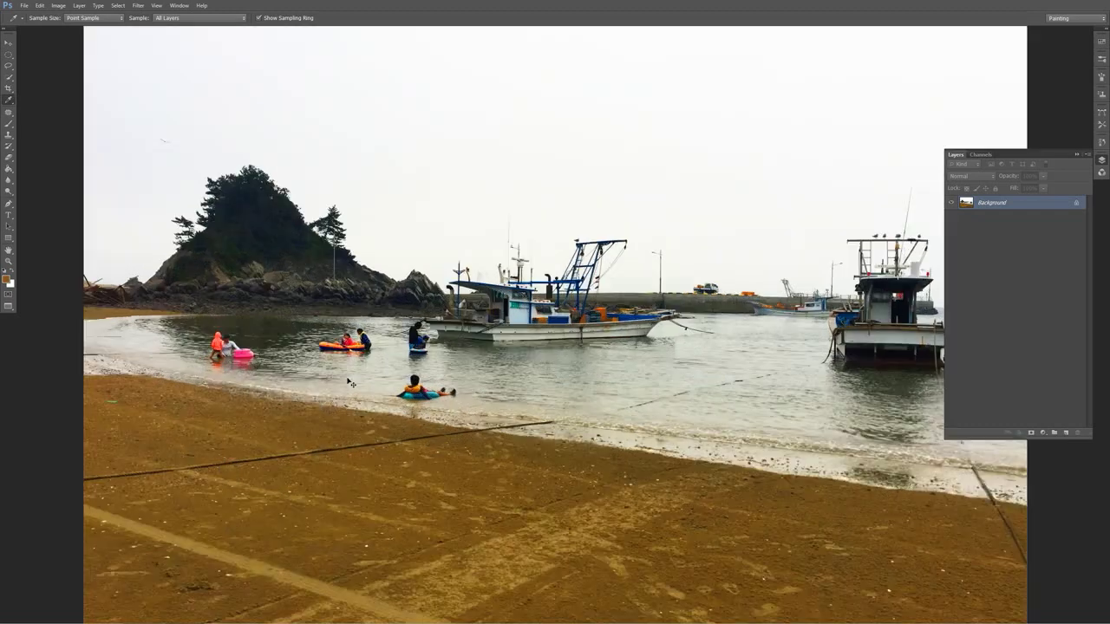
key(ctrl+plus)
key(ctrl+plus)
key(ctrl+plus)
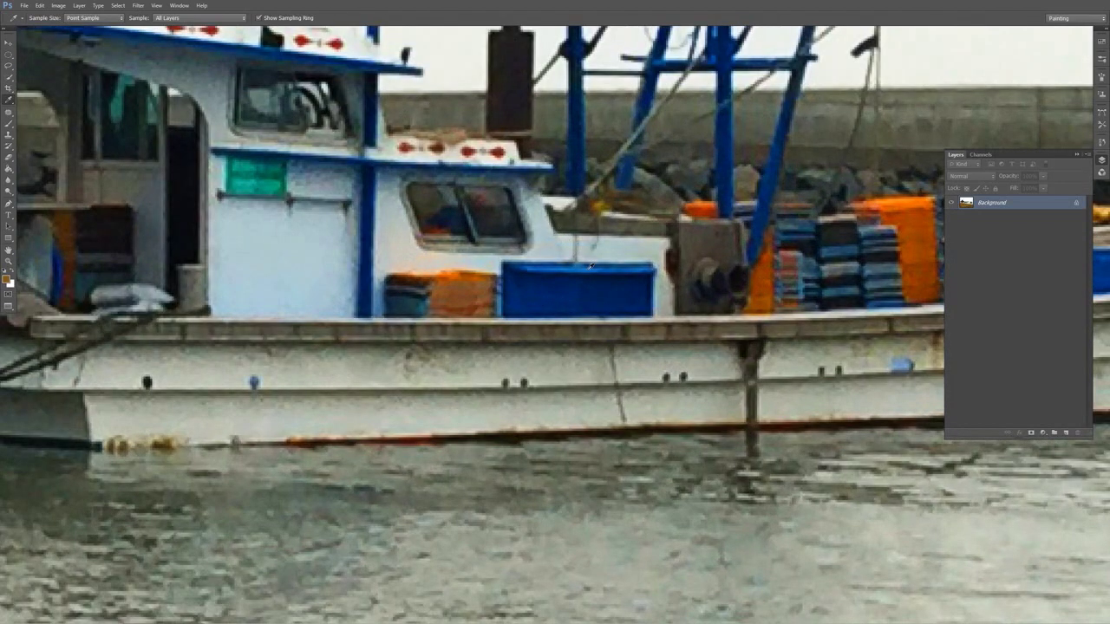
click(589, 265)
click(528, 65)
With the Brush tool active, sample foreground colours from the boat's white hull, the green sign and the blue spot on the hull.
click(14, 121)
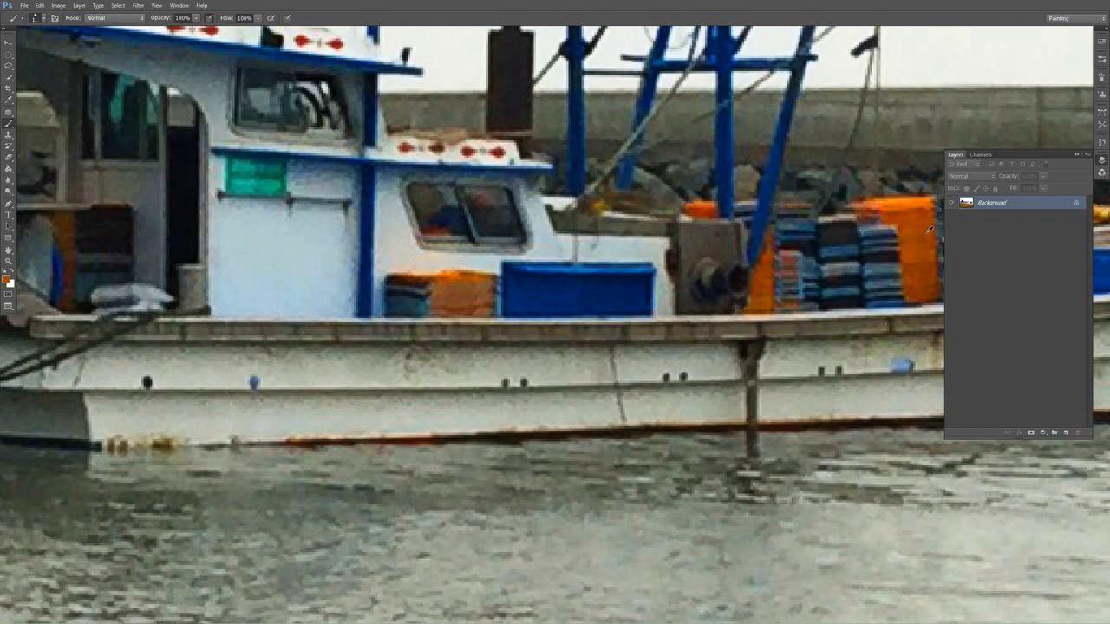
alt+click(263, 384)
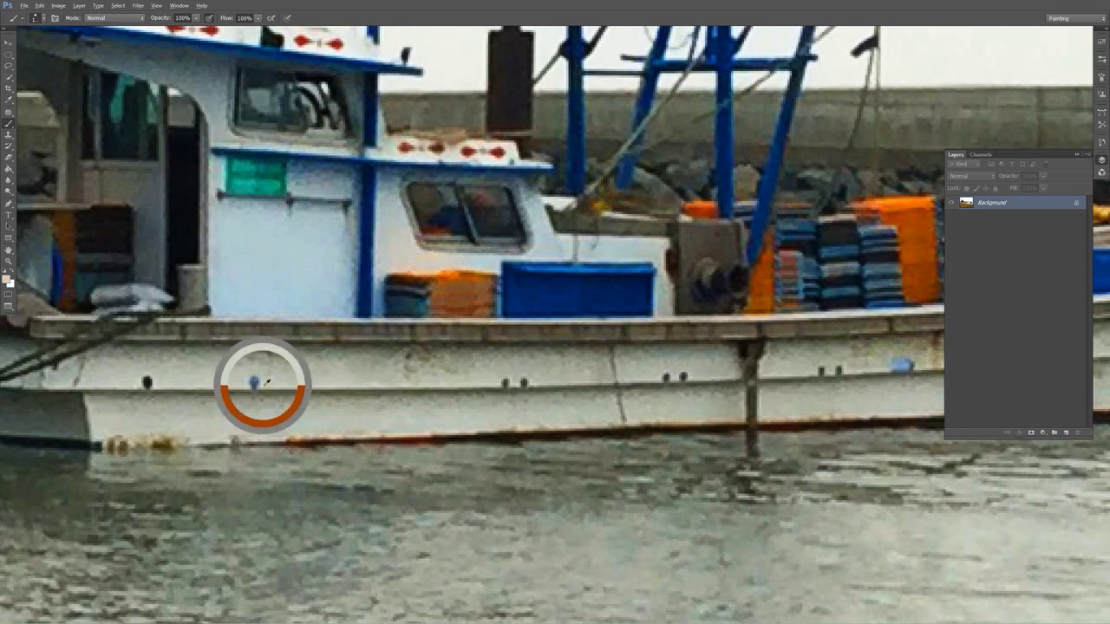
click(8, 102)
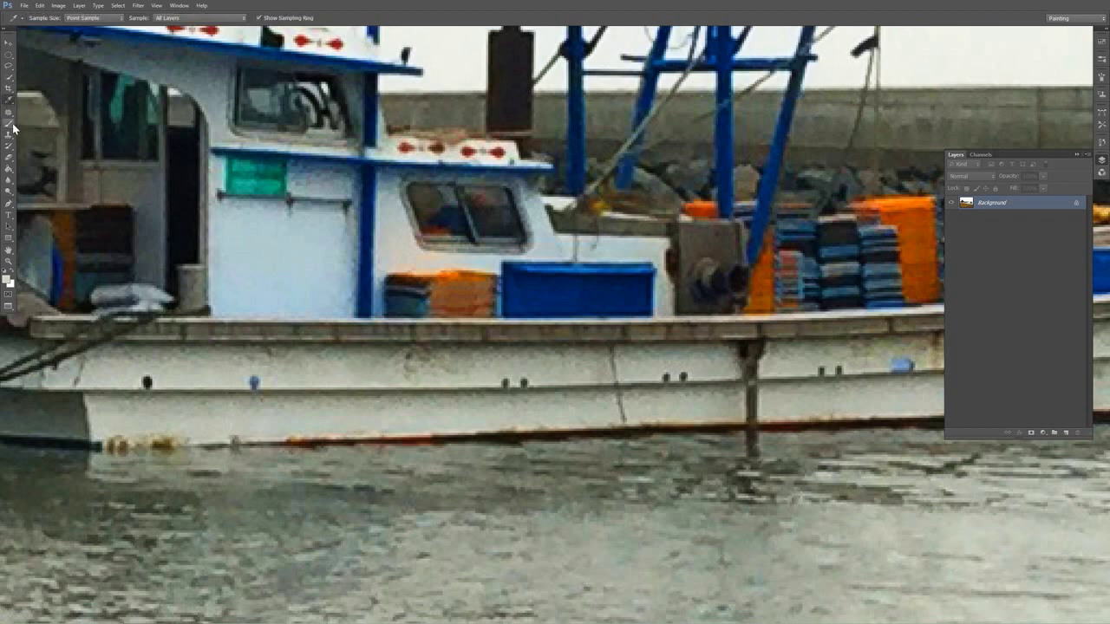
click(8, 124)
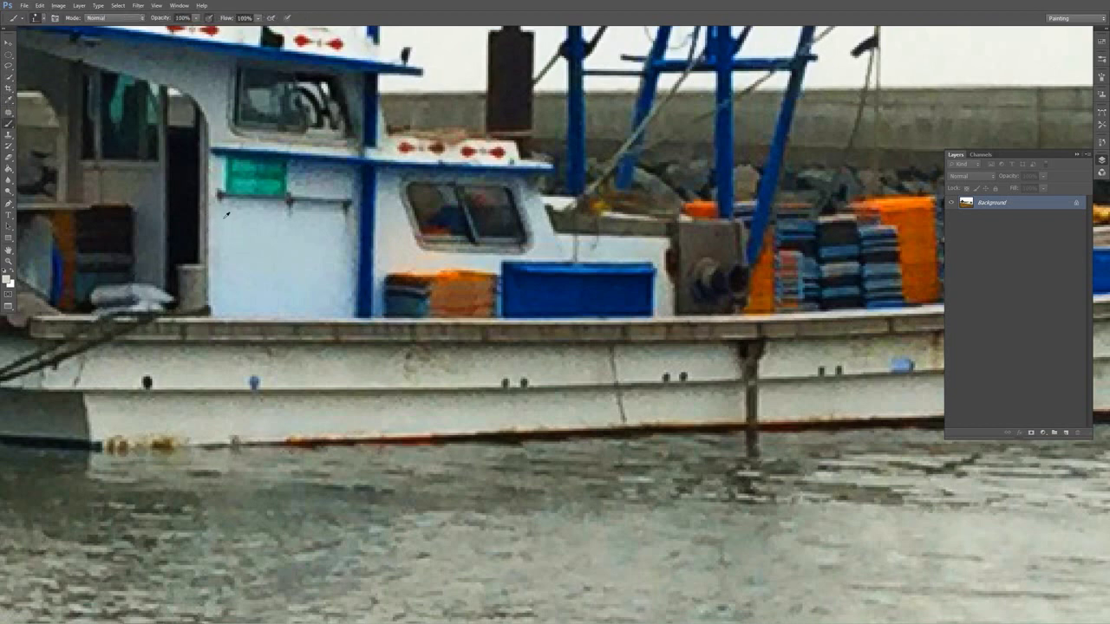
alt+click(243, 185)
alt+click(295, 381)
alt+click(258, 377)
Examine the fishing boat in IMG_7722 at different magnifications.
scroll(512, 266, down, 2)
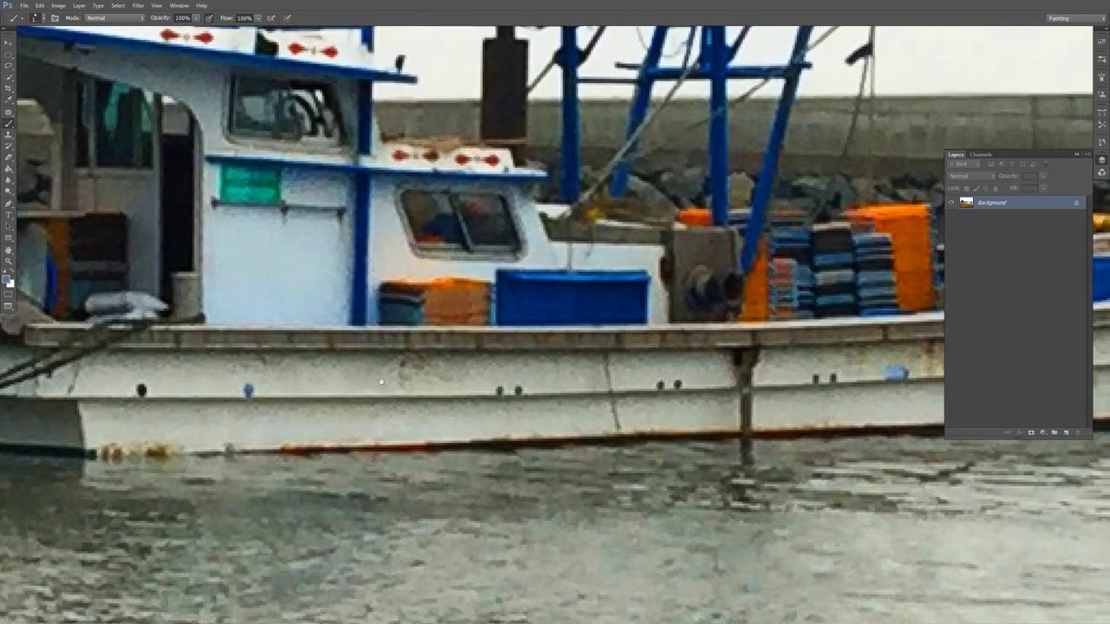
scroll(644, 185, up, 3)
scroll(645, 185, down, 1)
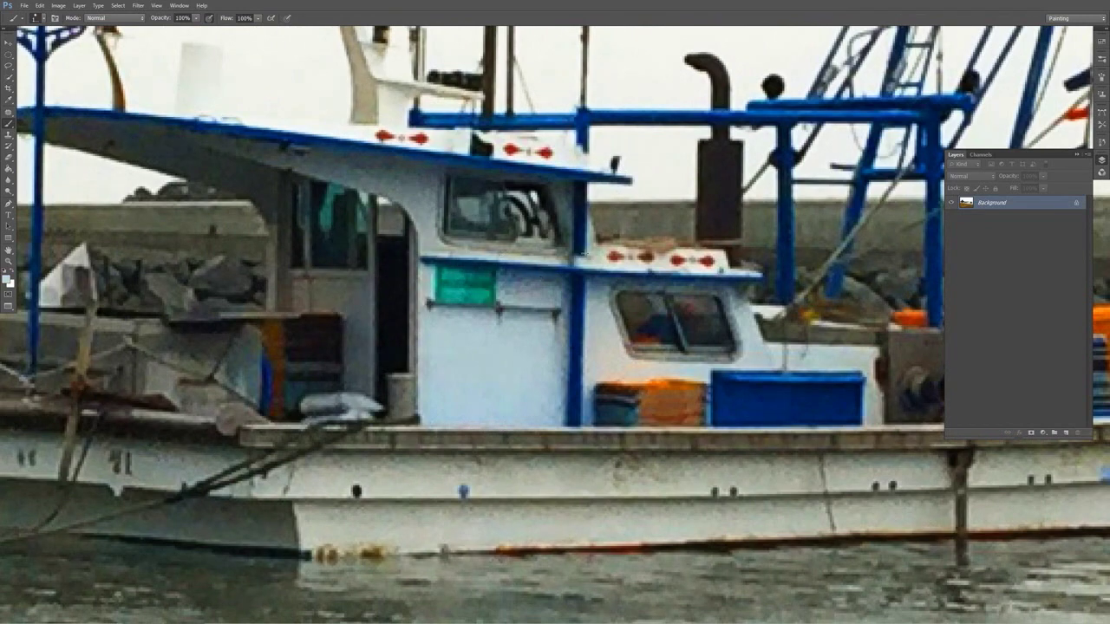
scroll(586, 257, down, 1)
scroll(586, 257, up, 1)
scroll(586, 256, down, 2)
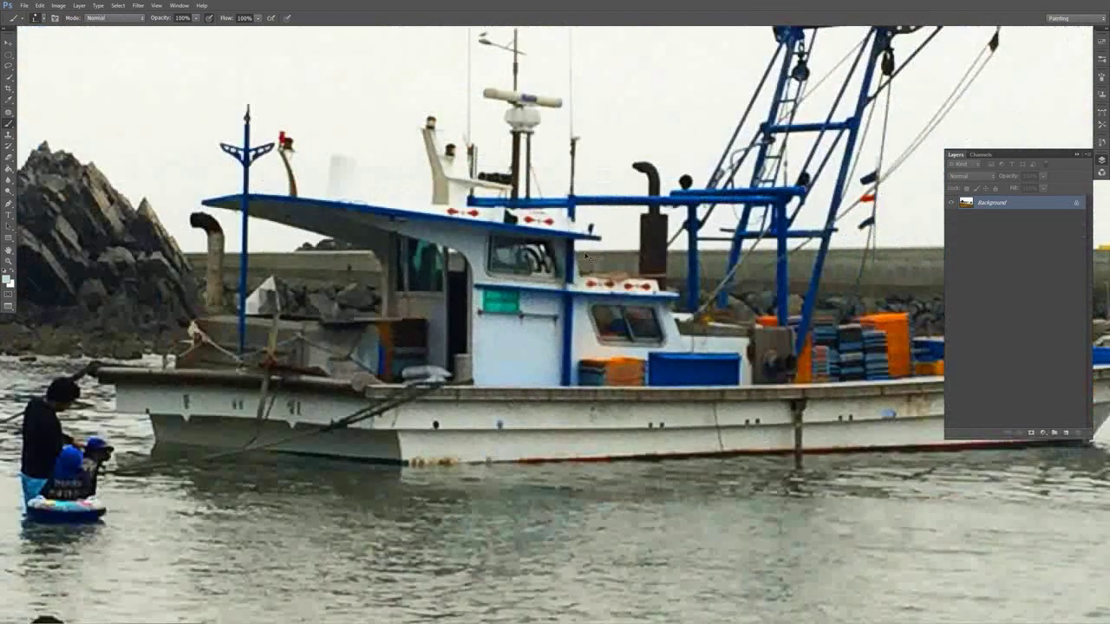
scroll(586, 257, down, 2)
scroll(586, 257, up, 5)
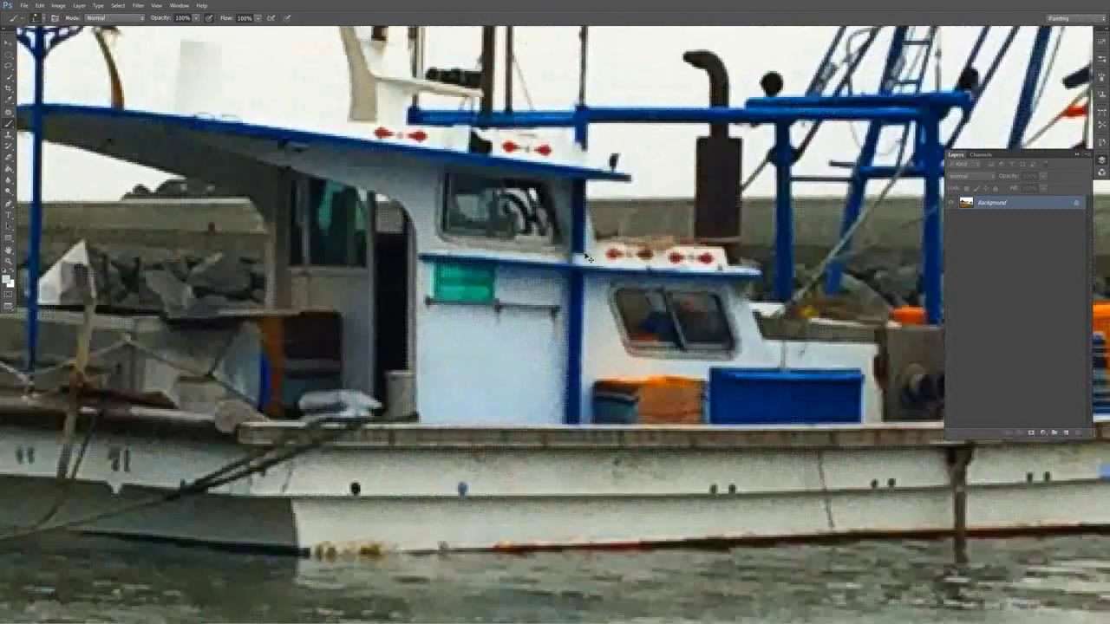
scroll(587, 257, down, 4)
scroll(587, 258, up, 4)
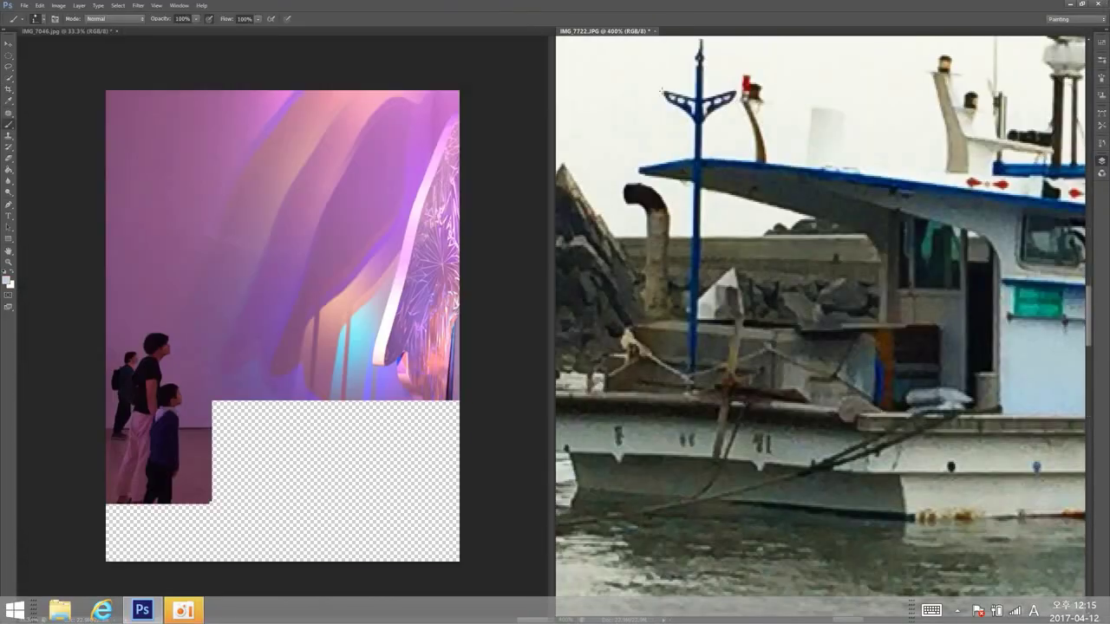
Copy the beach photo from IMG_7722 into IMG_7046 as a new layer with the Move tool.
click(8, 307)
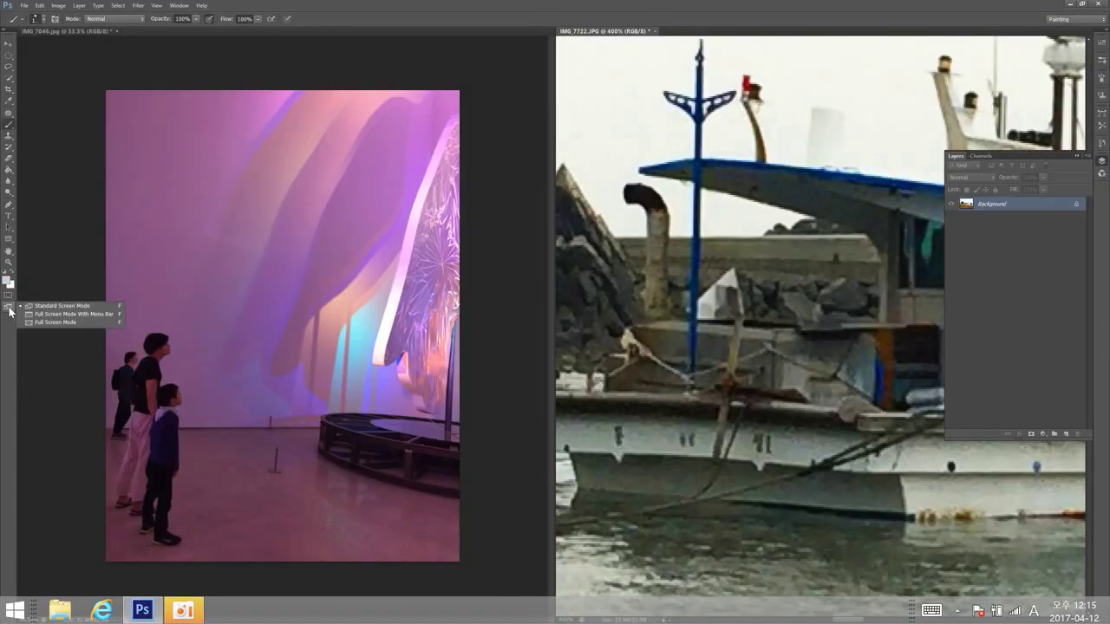
click(519, 27)
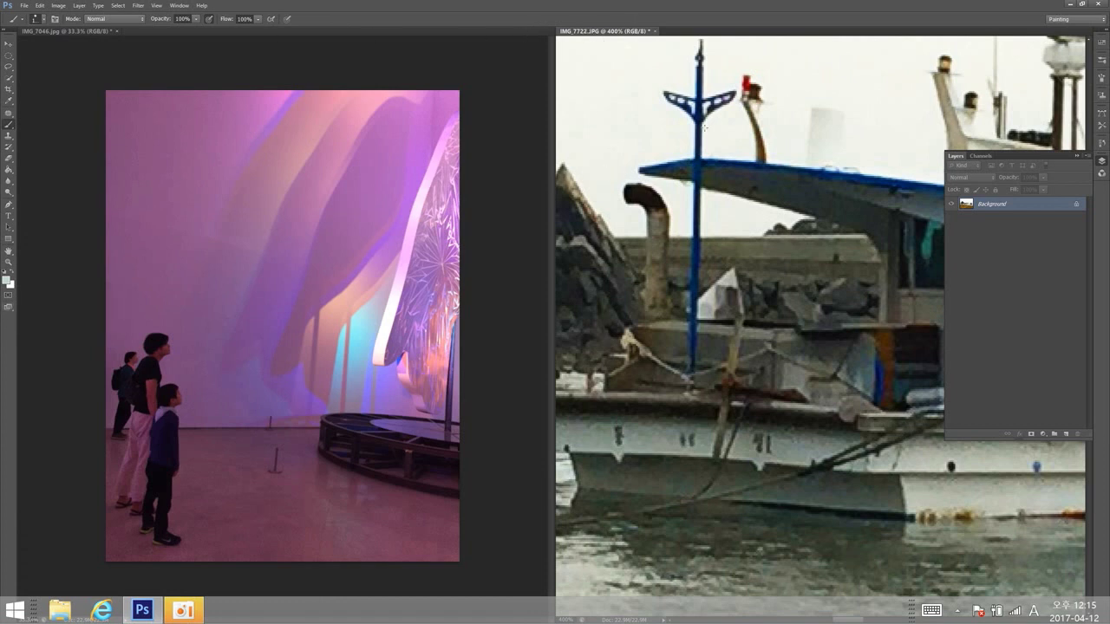
click(9, 43)
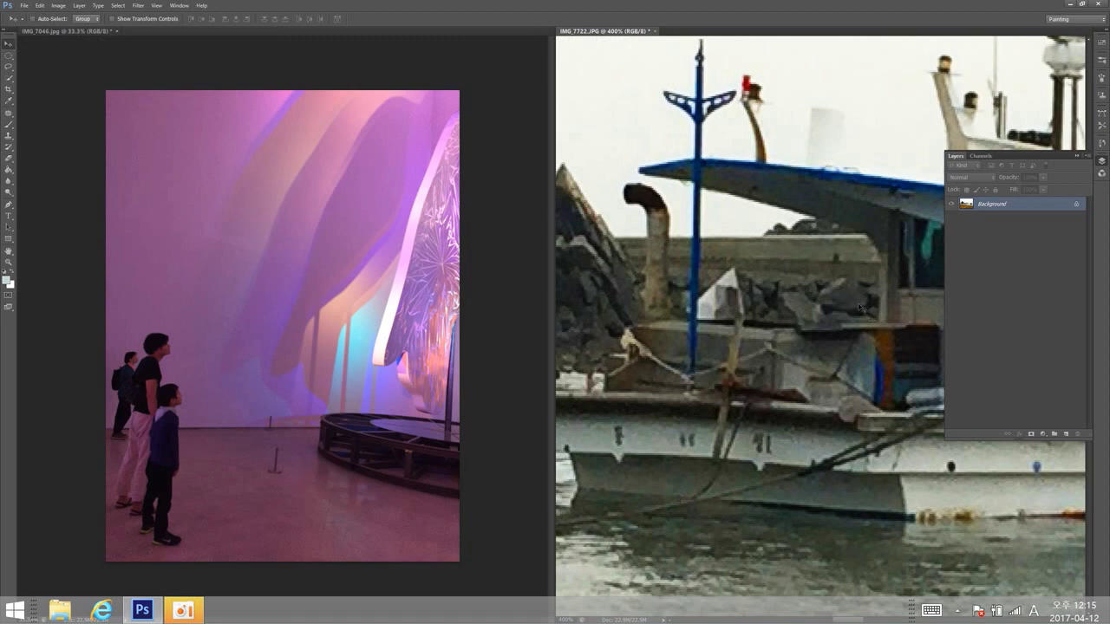
drag(857, 308, 331, 283)
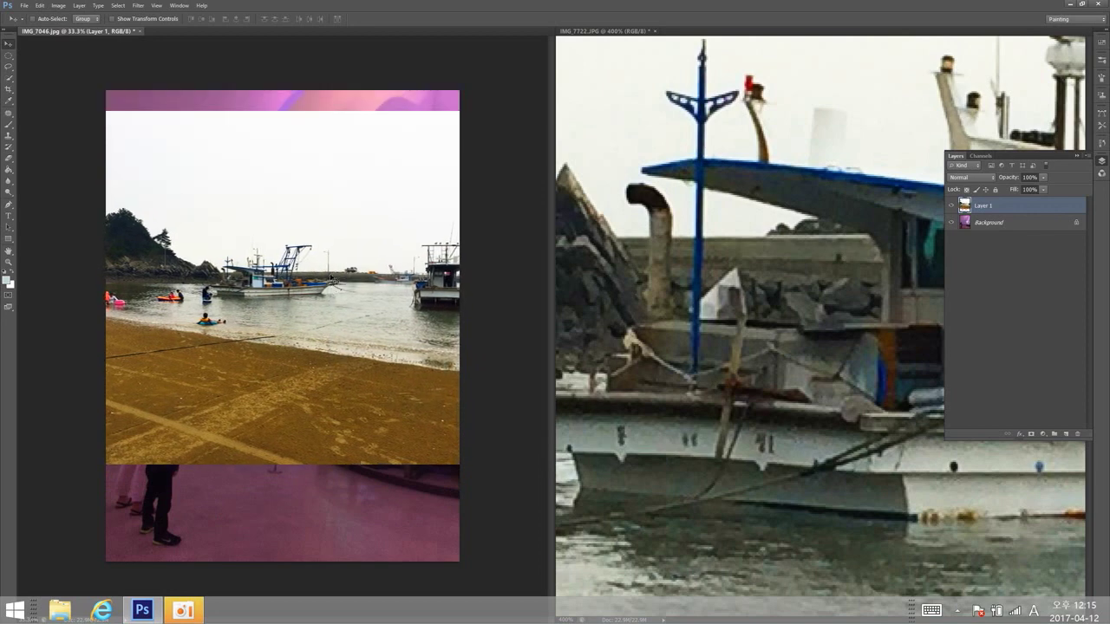
Enlarge the beach photo layer with Free Transform and reposition it to cover the whole canvas of IMG_7046.
key(ctrl+t)
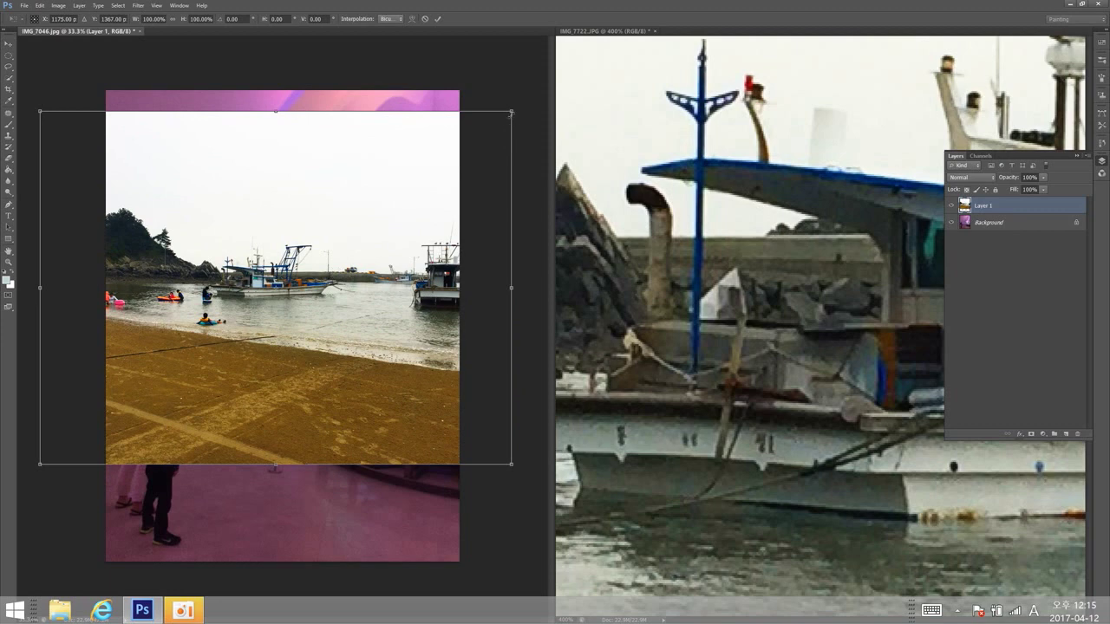
drag(512, 112, 737, 10)
drag(374, 297, 349, 394)
key(Return)
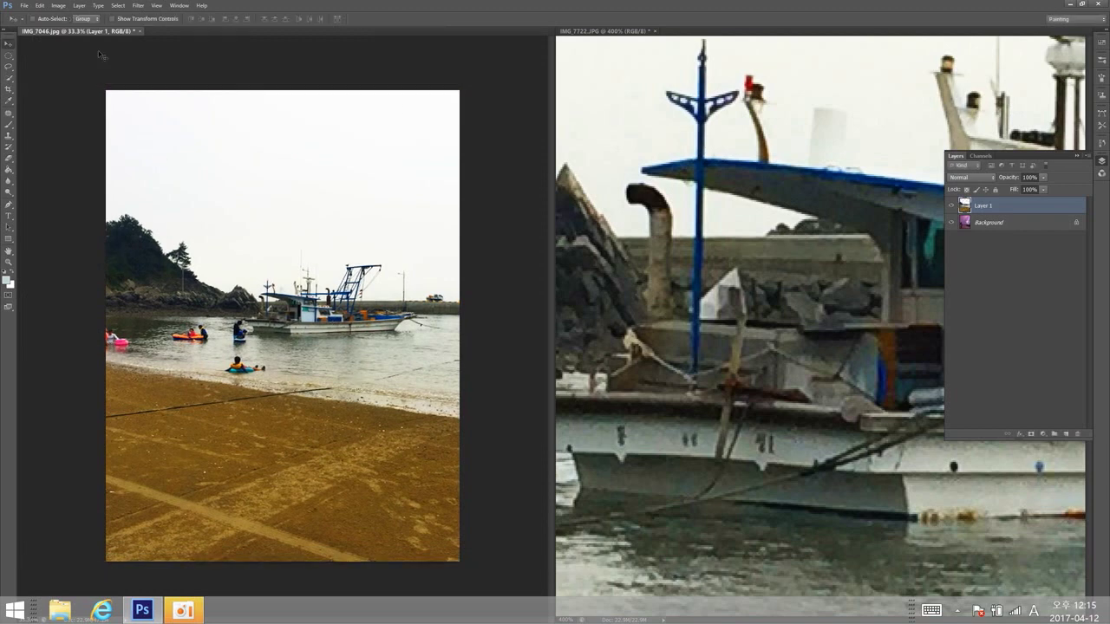
Duplicate the Background layer of IMG_7046 and hide the original Background.
drag(1011, 227, 1064, 433)
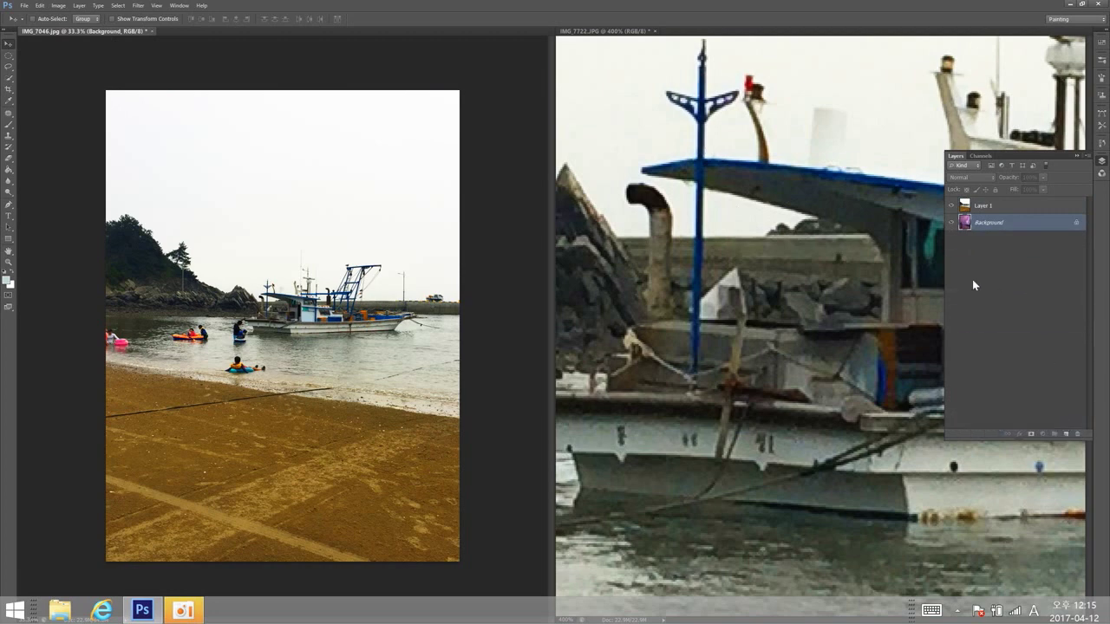
drag(992, 230, 1065, 433)
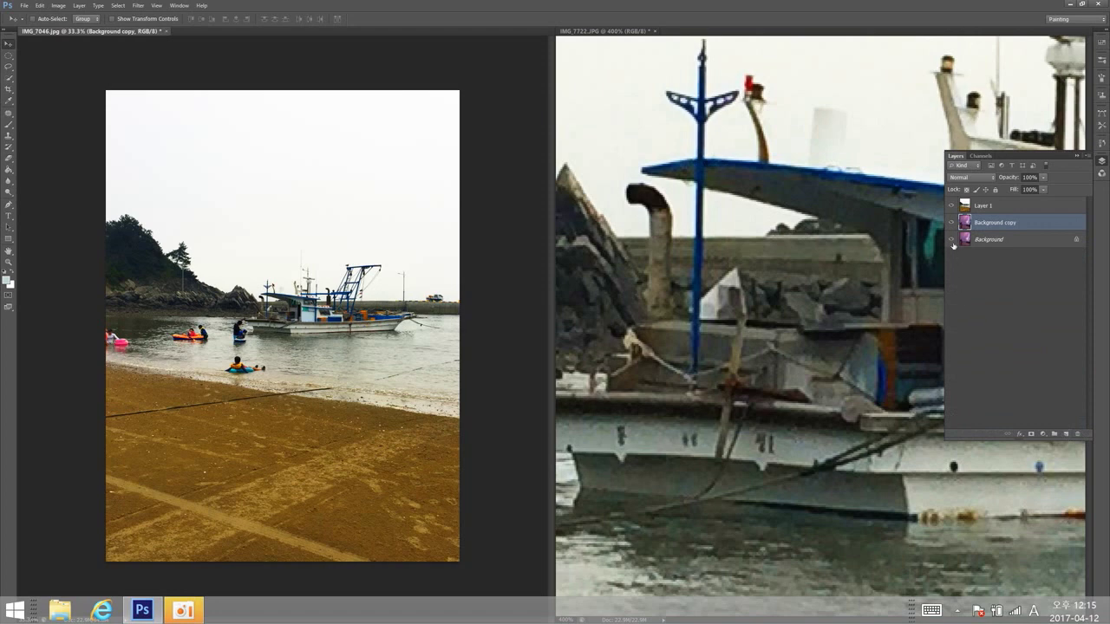
click(997, 208)
click(1005, 223)
click(999, 210)
click(1002, 224)
Lower the opacity of Layer 1 so the exhibition photo shows through the beach photo, and deselect the layer.
click(1005, 209)
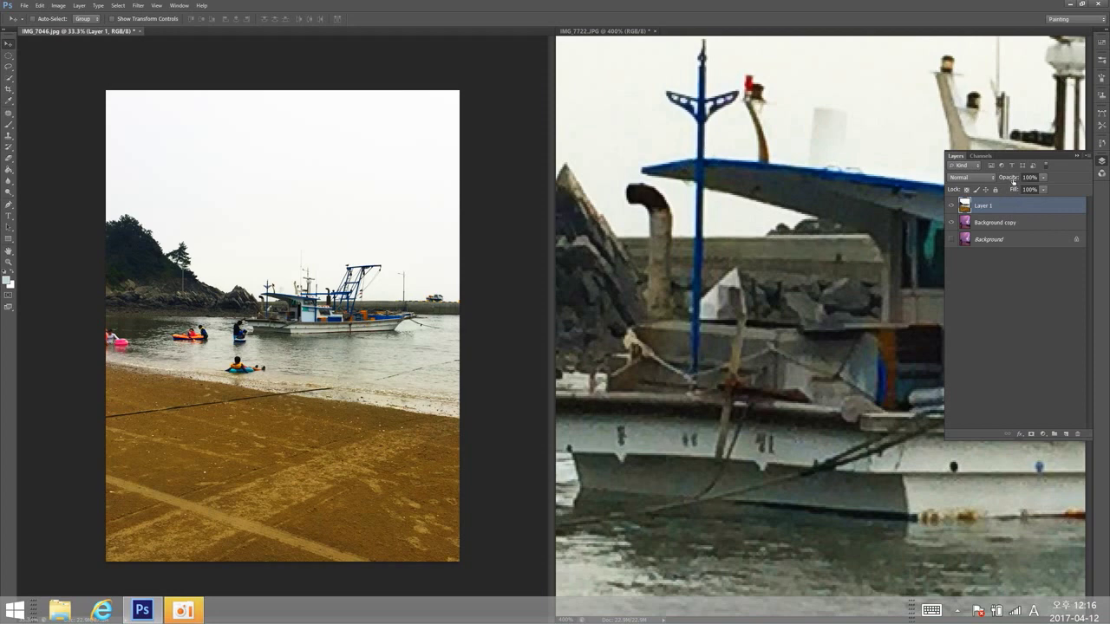
mouse_move(1011, 180)
mouse_down()
mouse_move(983, 188)
mouse_move(1001, 185)
mouse_up()
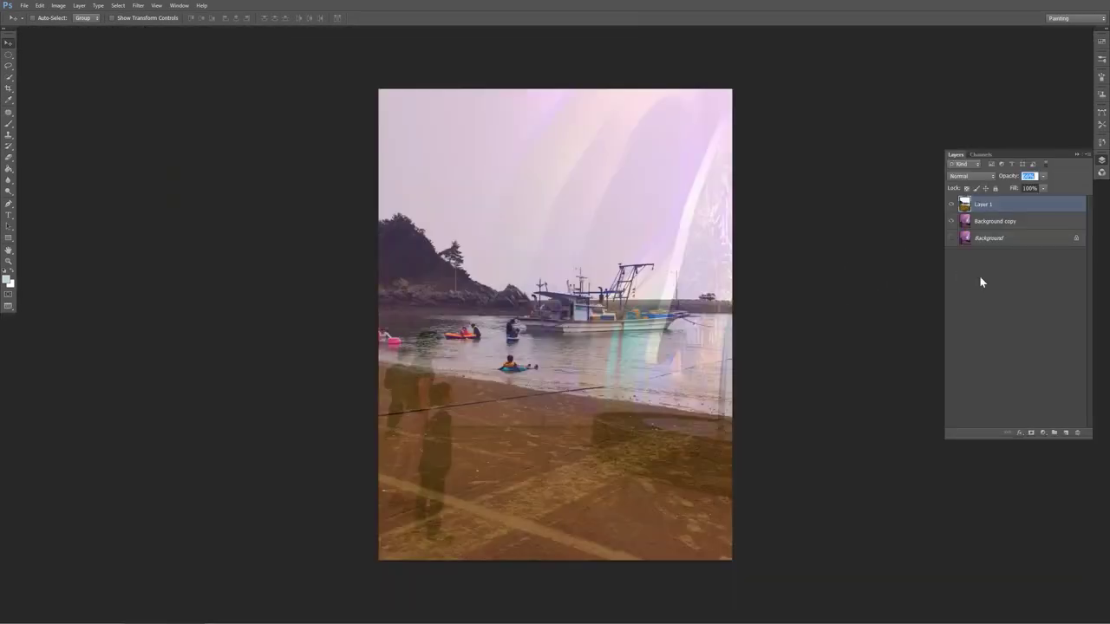
click(1024, 307)
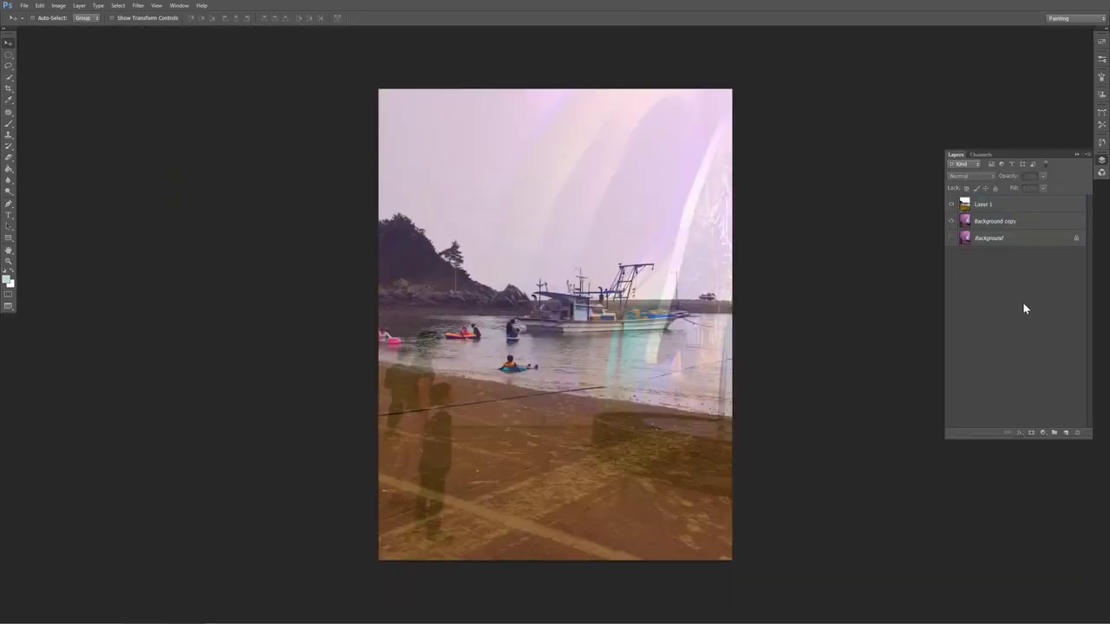
key(ctrl+minus)
key(ctrl+plus)
key(ctrl+plus)
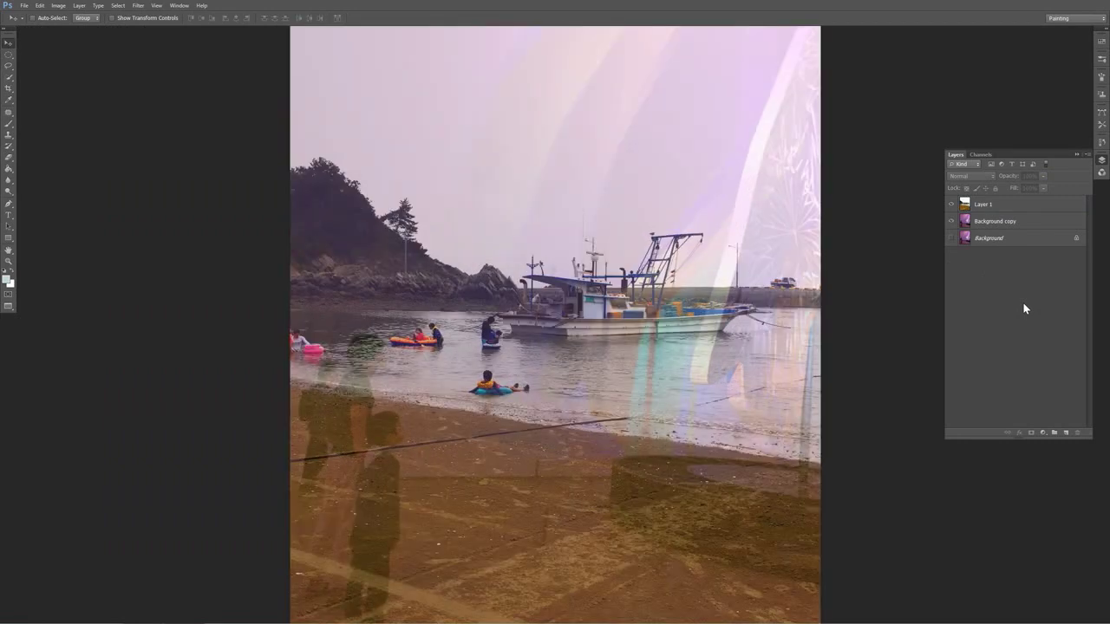
Vary the opacity of Layer 1, lowering it to 37% before setting it to 100%, and deselect the layer.
click(629, 238)
click(556, 234)
click(980, 205)
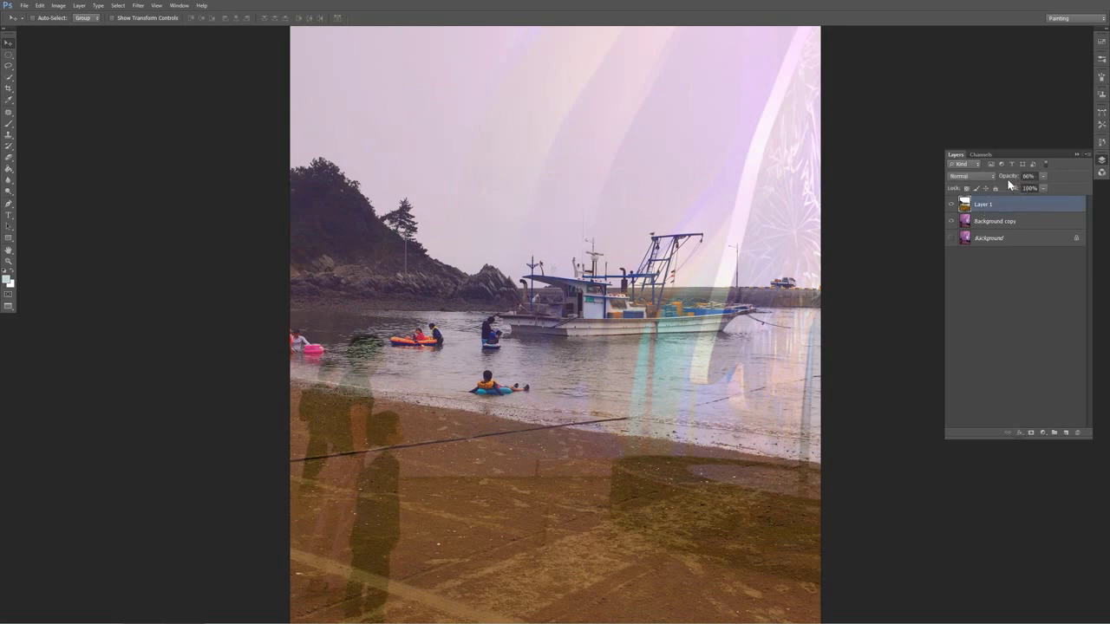
drag(1008, 182, 1001, 180)
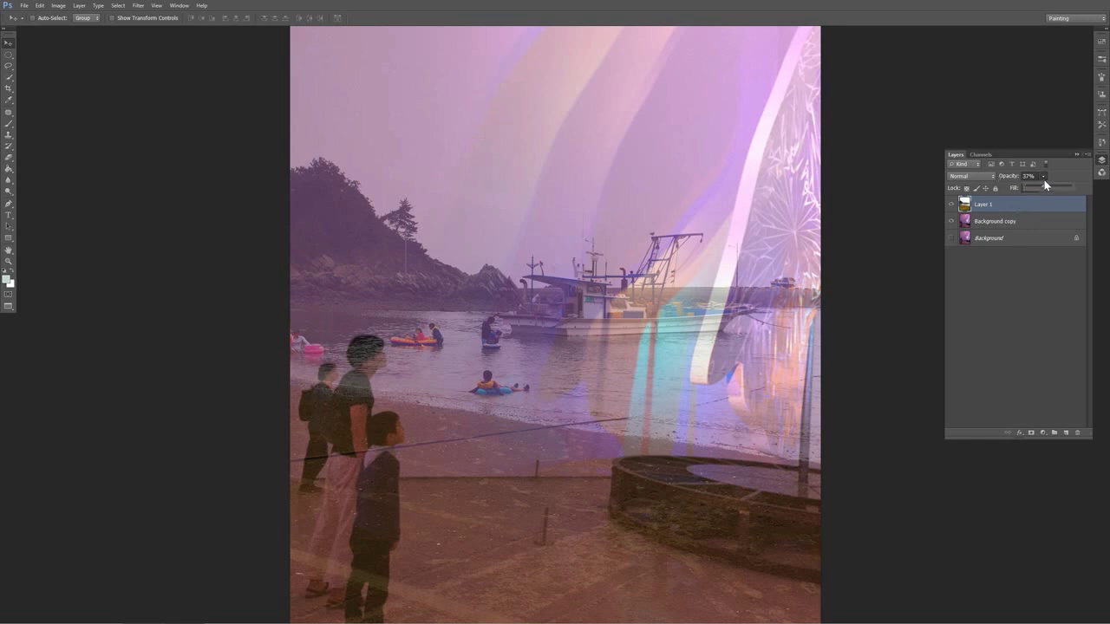
drag(1064, 187, 1003, 182)
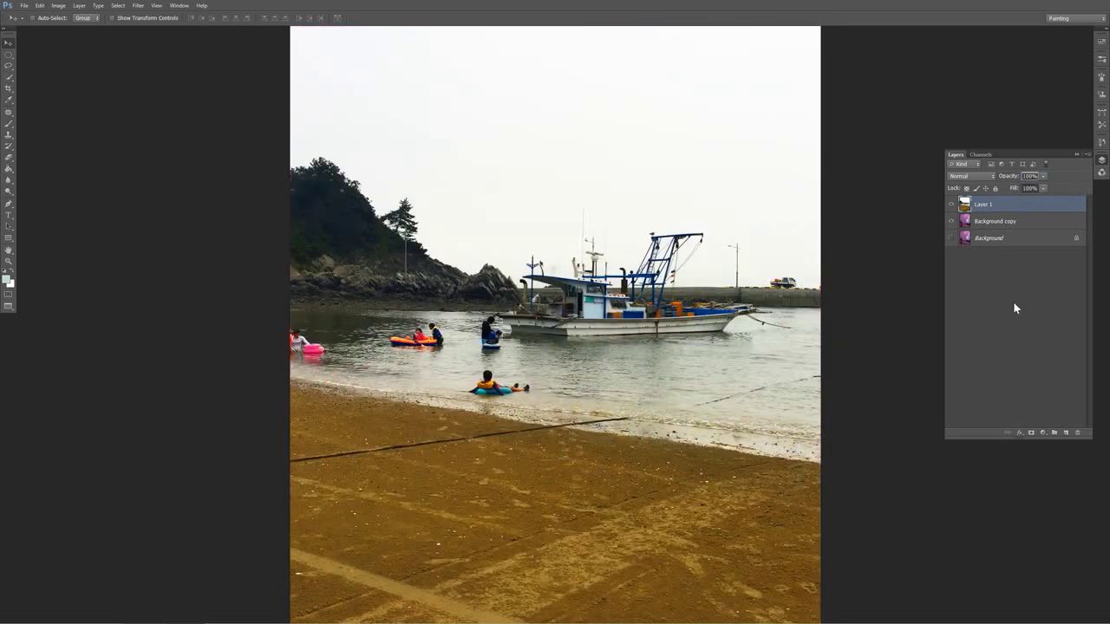
click(1013, 301)
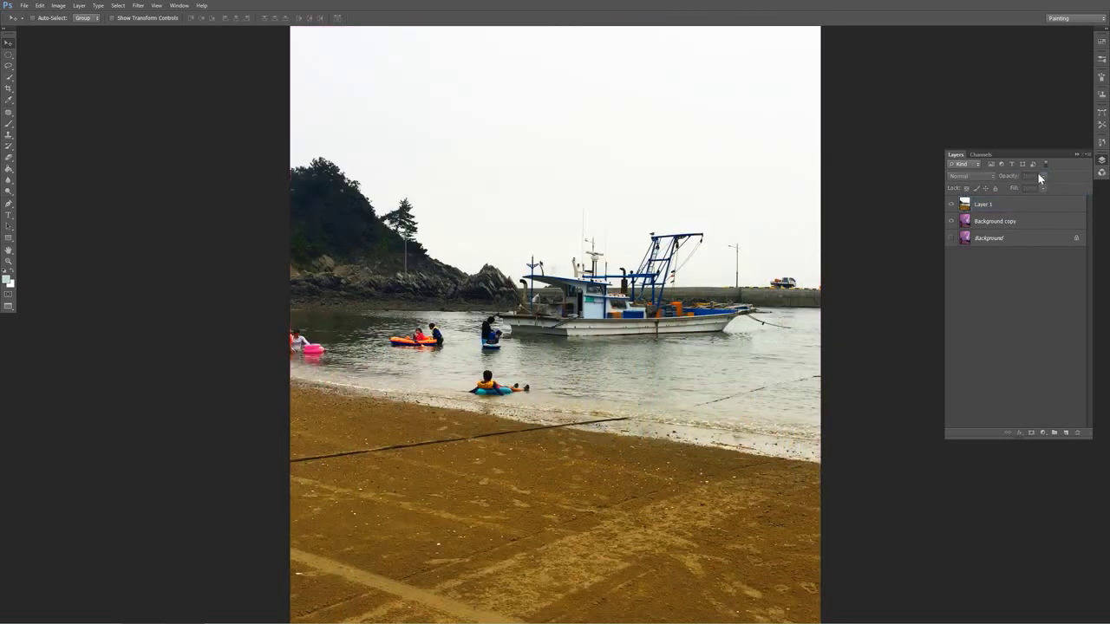
Try the Dissolve blending mode on Layer 1 with its opacity lowered to about 55%, and restore the opacity to 100%.
click(1040, 203)
click(993, 180)
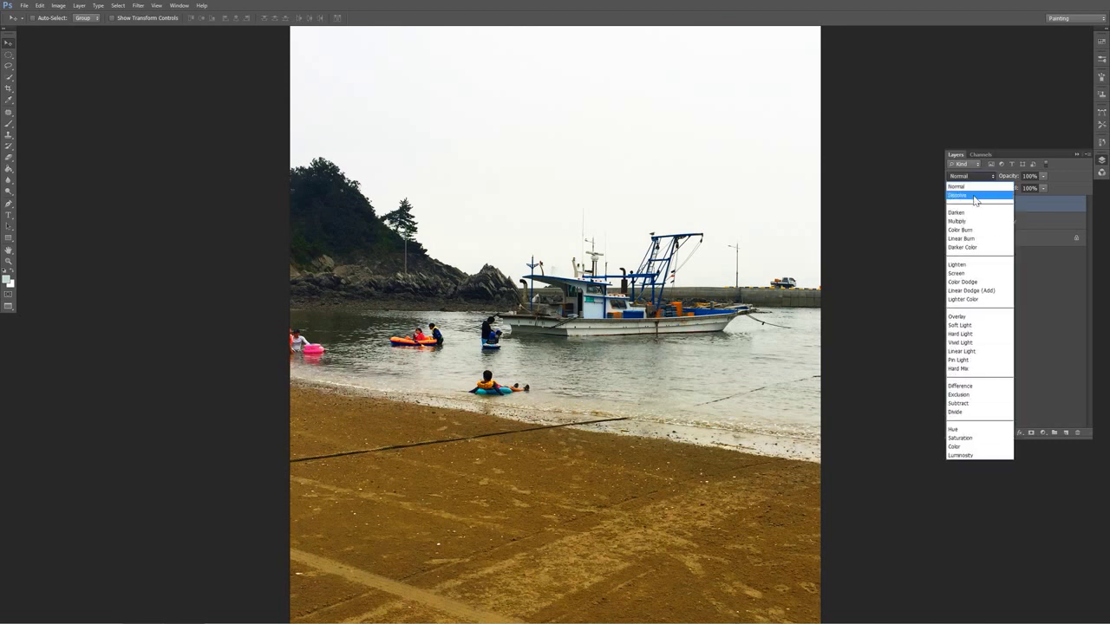
click(975, 200)
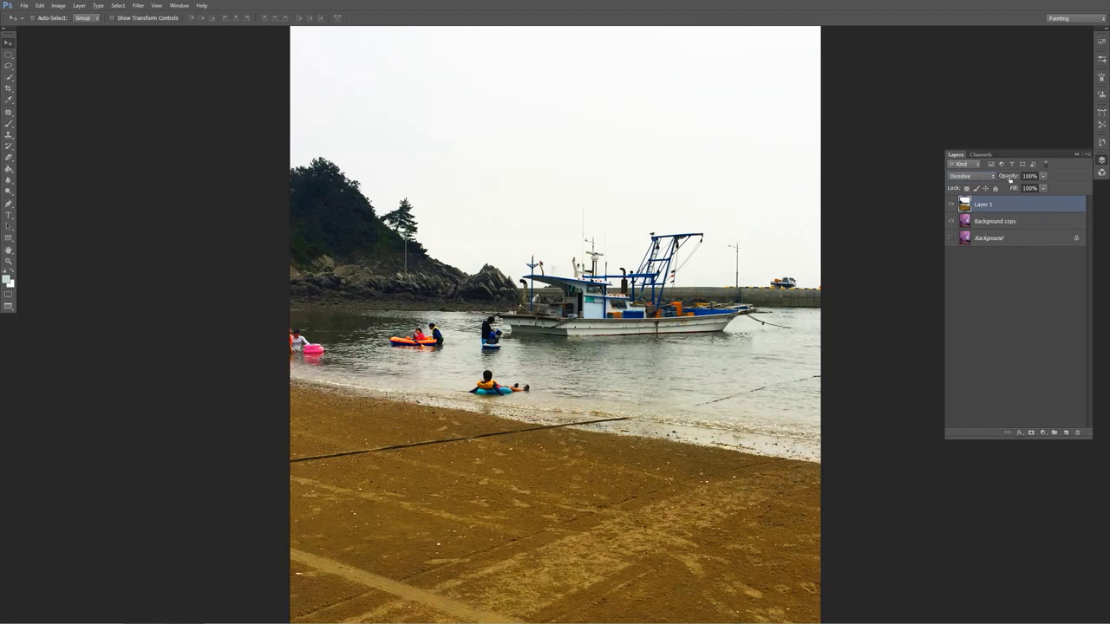
mouse_move(1010, 179)
mouse_down()
mouse_move(968, 184)
mouse_move(1003, 180)
mouse_up()
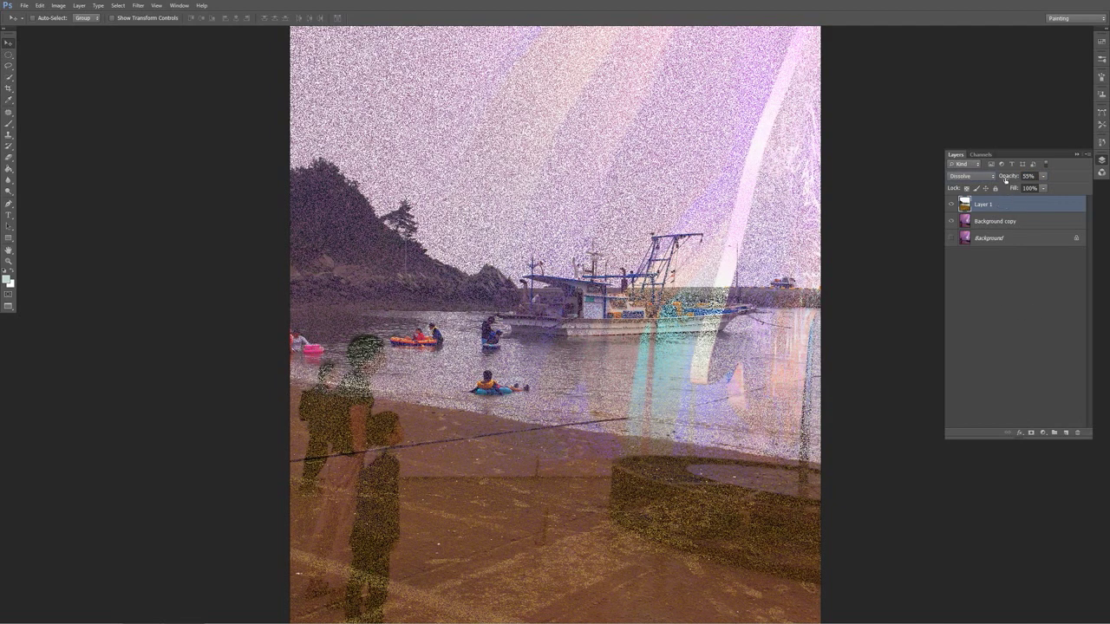
drag(1005, 180, 1094, 179)
Try the darkening blending modes Darken, Multiply, Linear Burn and Darker Color in turn on Layer 1.
click(985, 175)
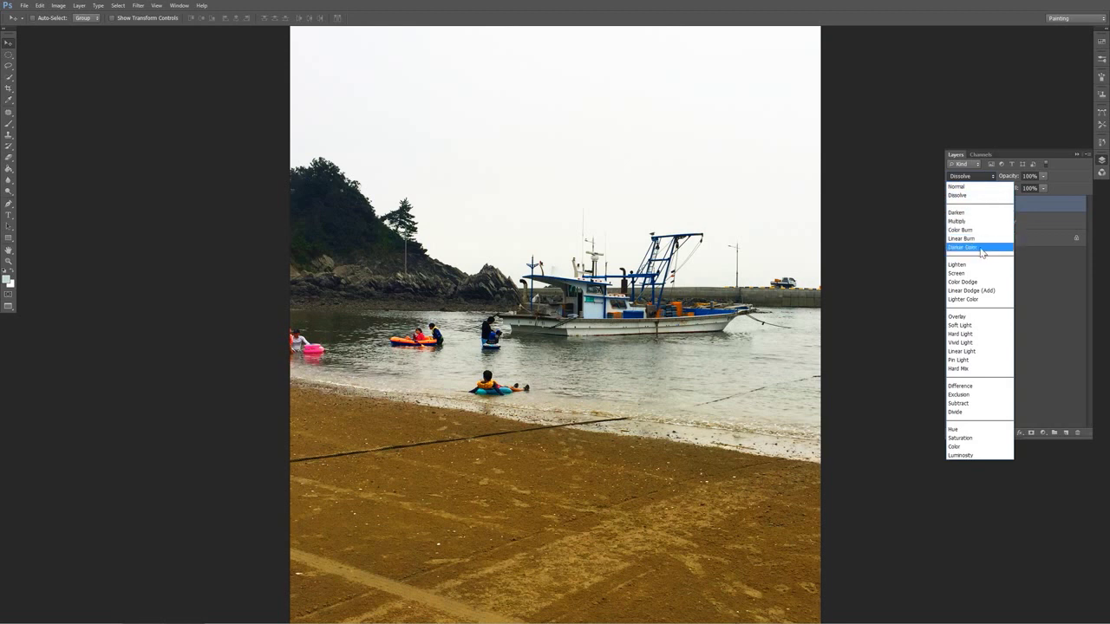
click(973, 213)
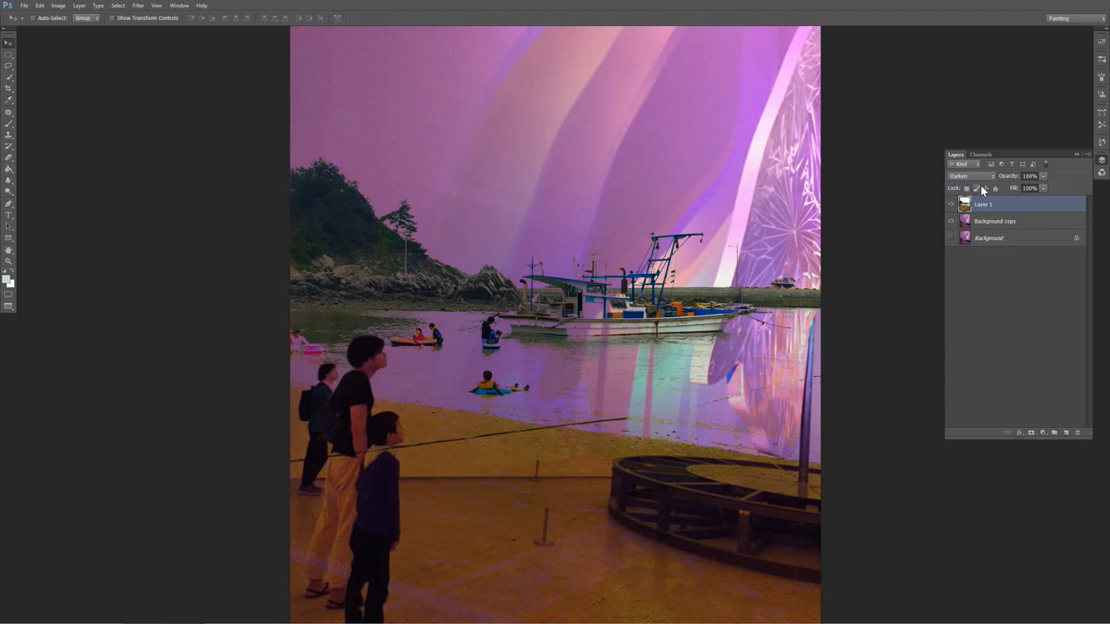
click(986, 175)
click(982, 220)
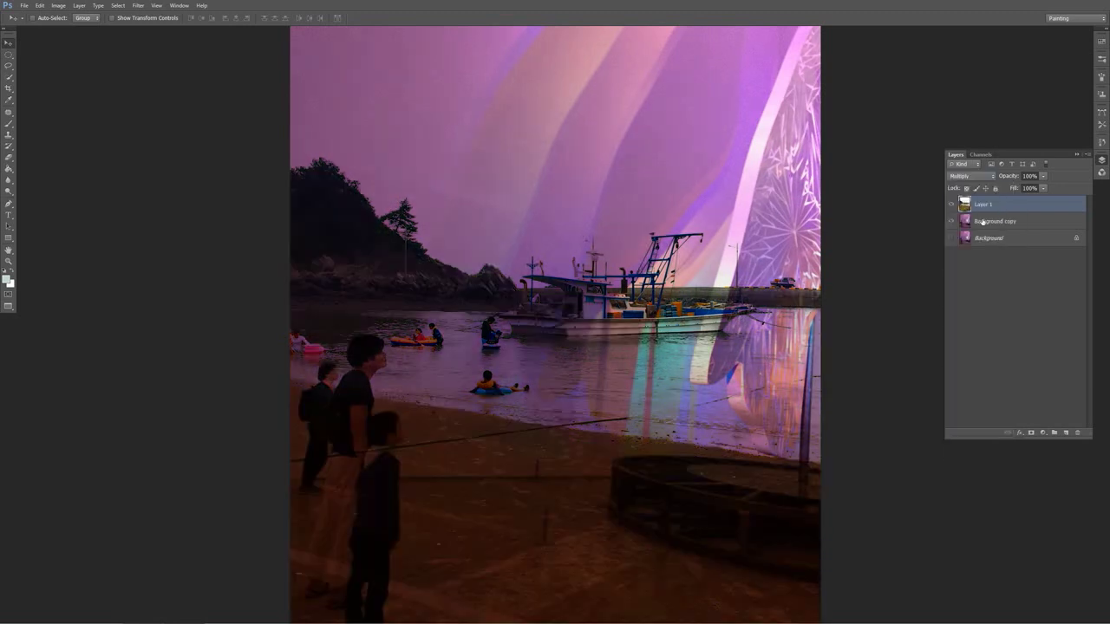
click(993, 177)
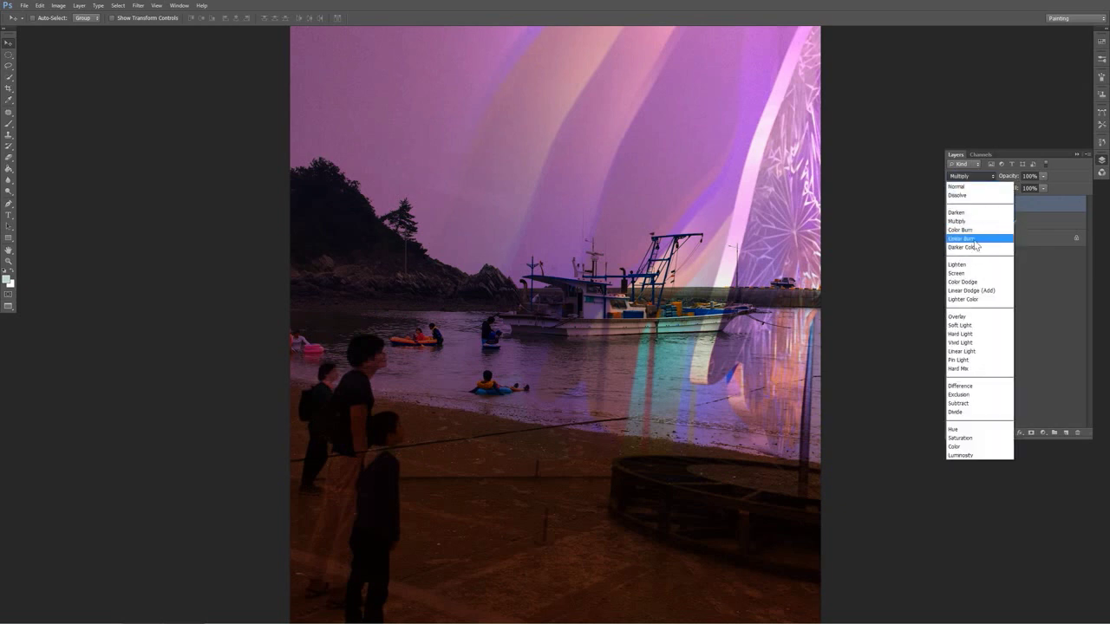
click(974, 241)
click(991, 178)
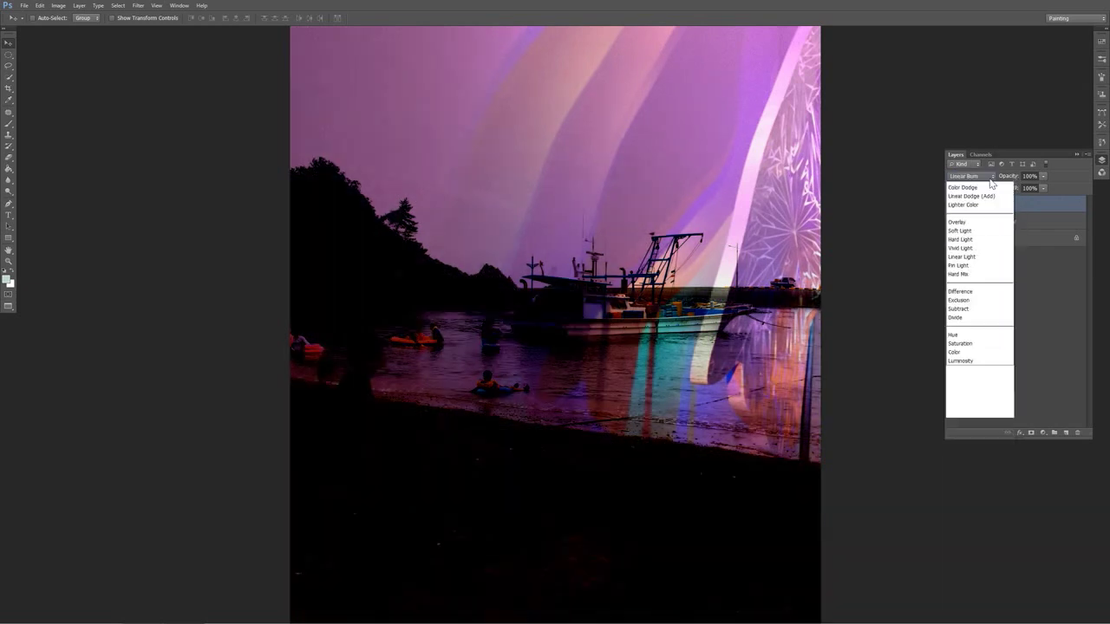
click(980, 246)
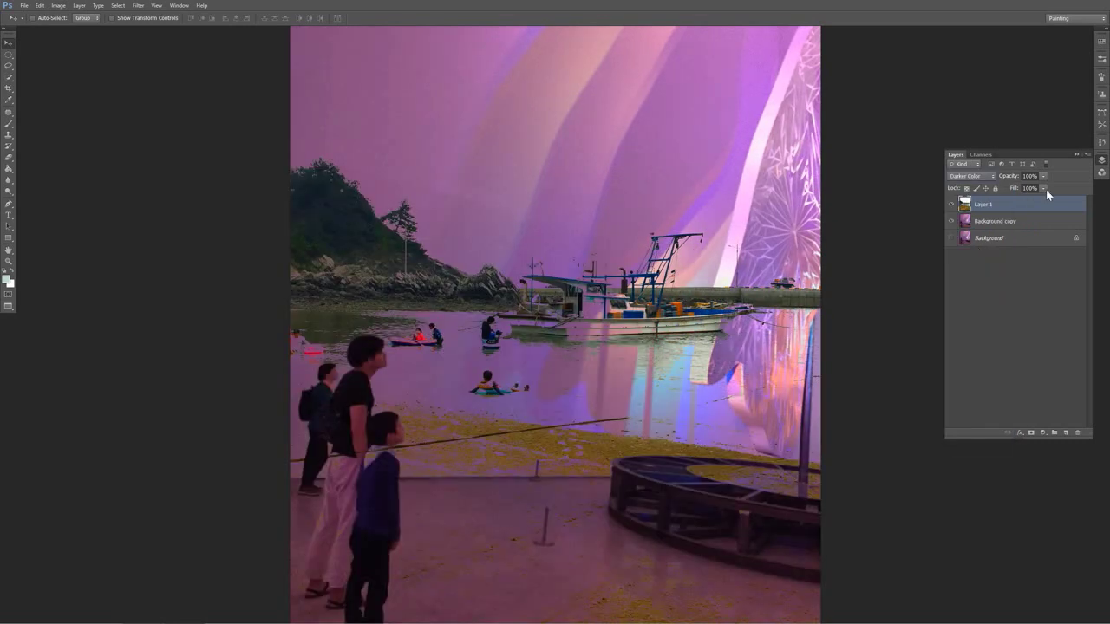
Try the lightening blending modes Lighten, Screen, Color Dodge, Linear Dodge (Add) and Lighter Color in turn on Layer 1.
click(994, 179)
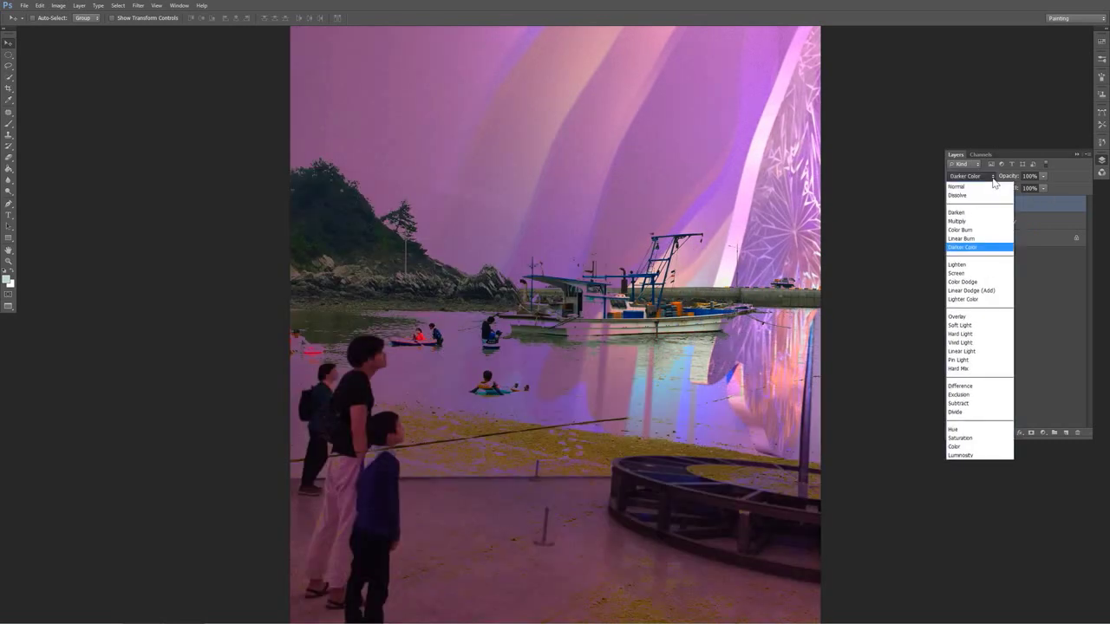
click(975, 264)
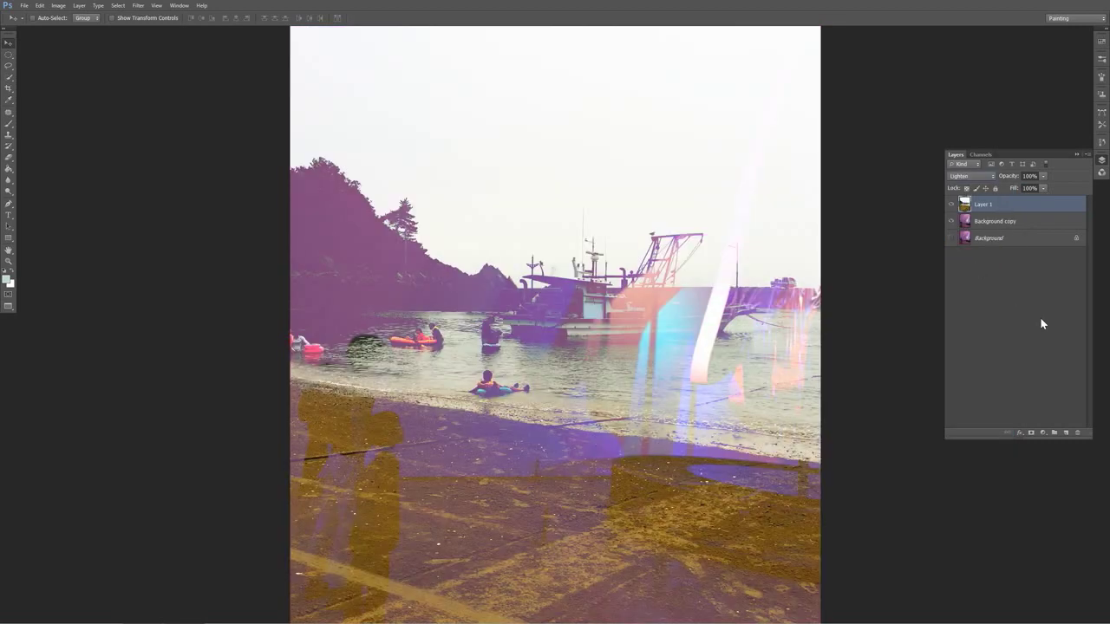
click(984, 178)
click(977, 272)
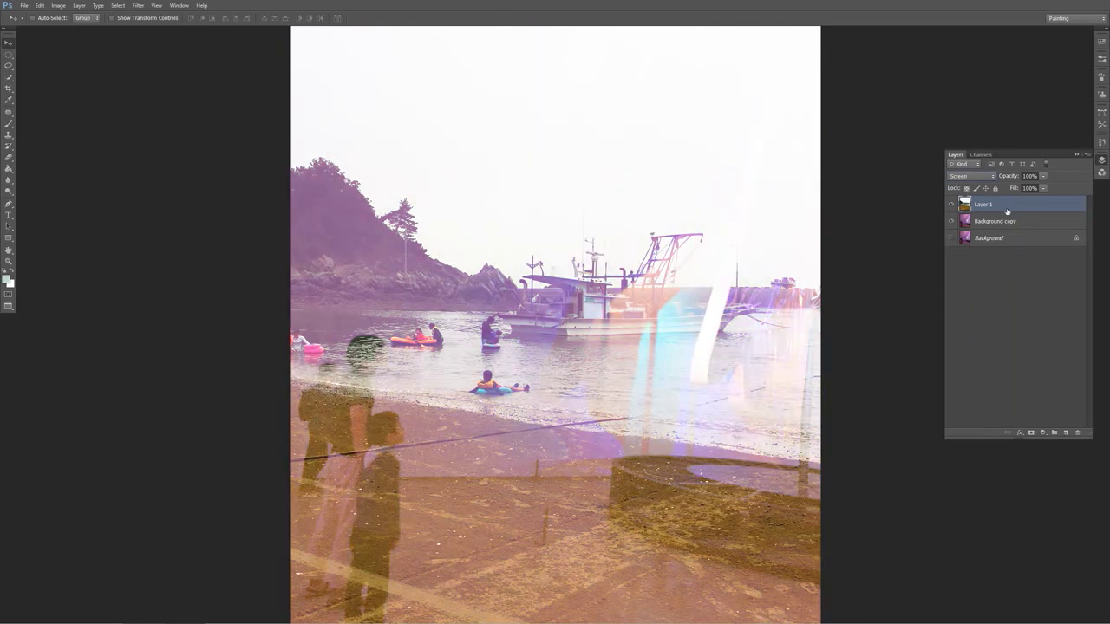
click(992, 176)
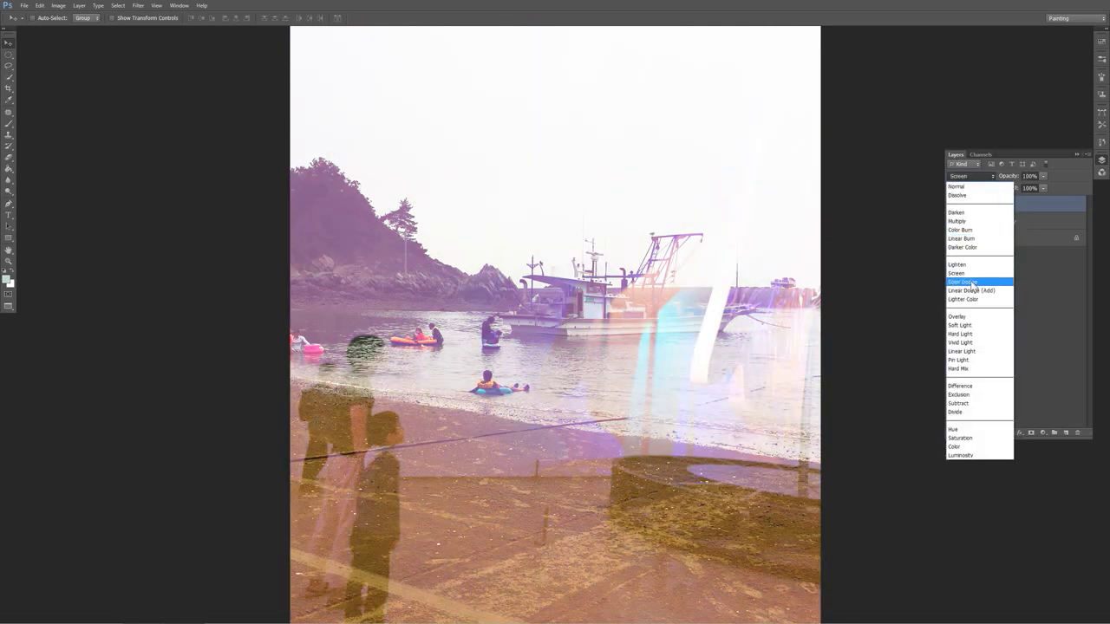
click(972, 283)
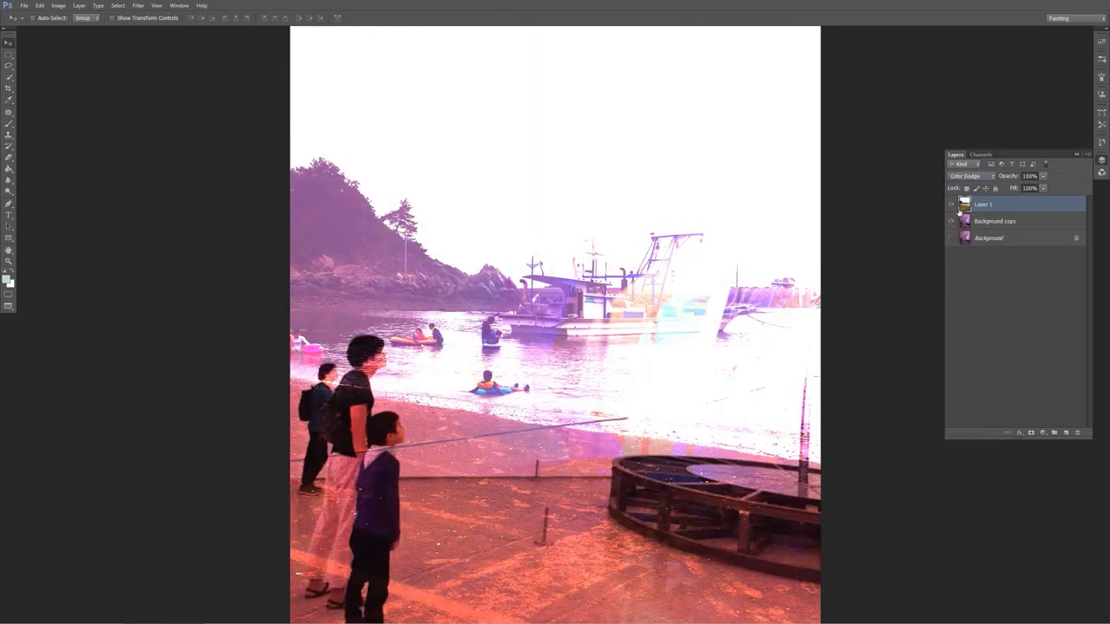
click(988, 179)
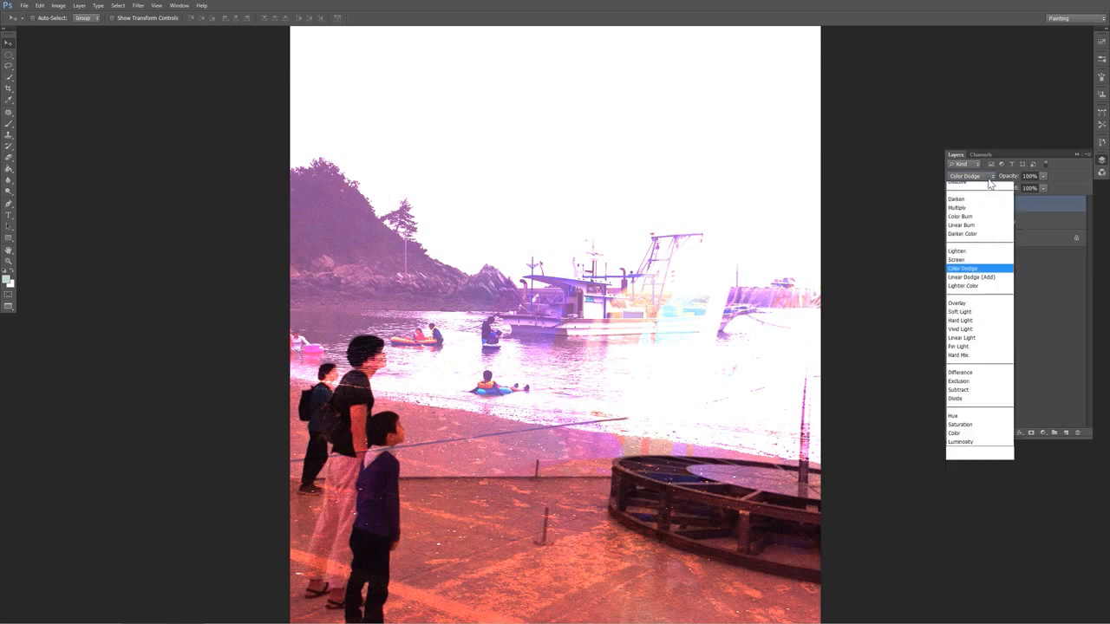
click(995, 292)
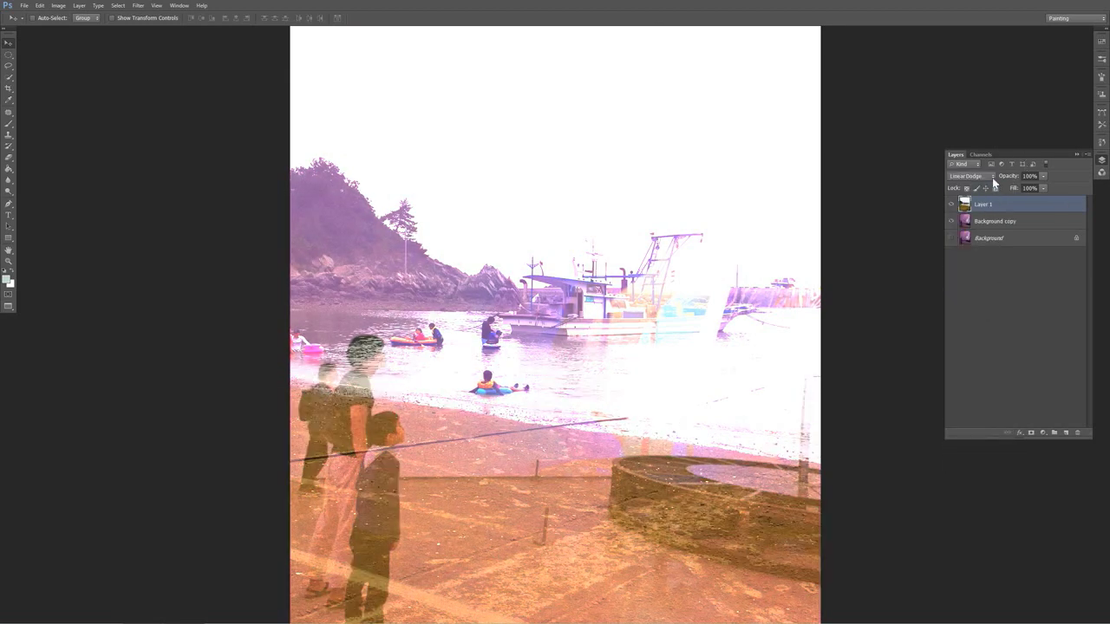
click(995, 179)
click(986, 302)
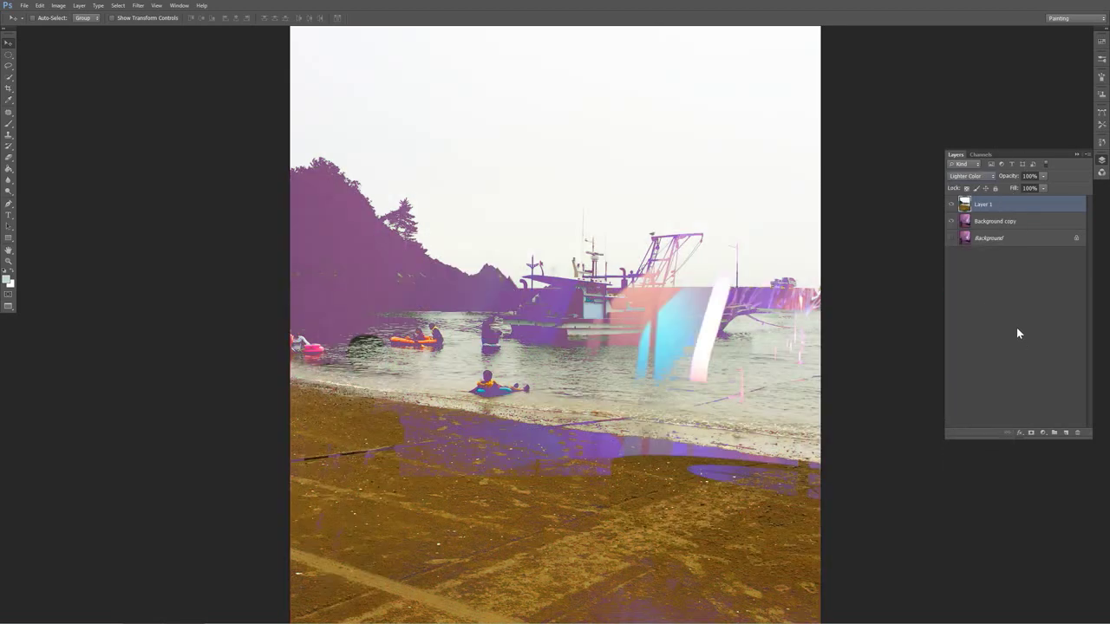
Cycle Layer 1 back and forth through the blending modes, including Vivid Light, Darker Color, Hard Light, Subtract and Hard Mix, stopping at Exclusion.
key(shift+minus)
key(shift+minus)
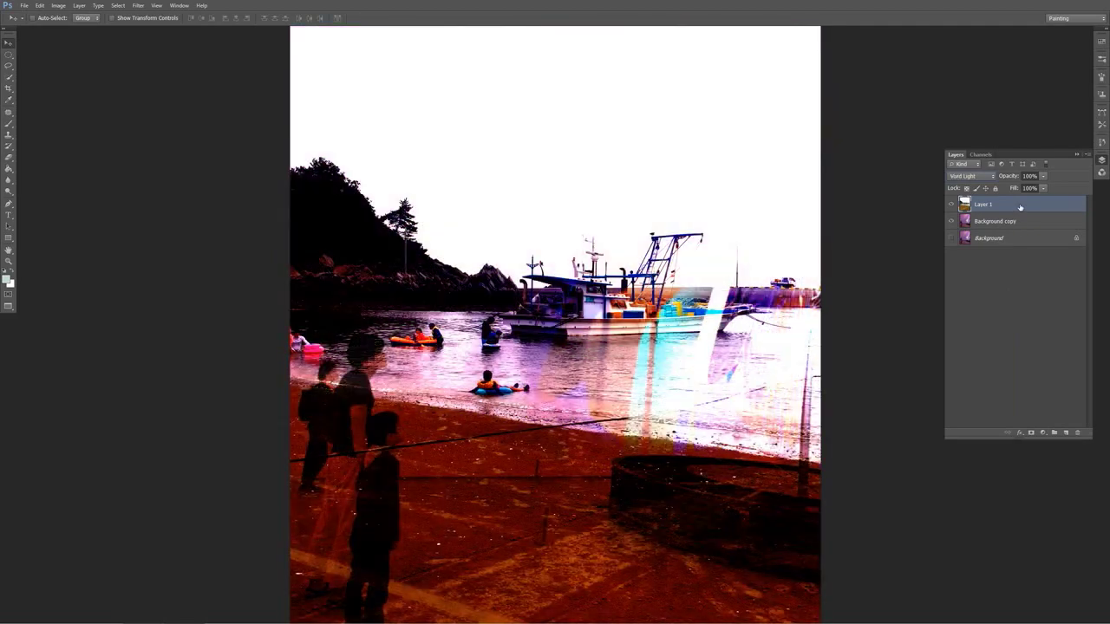
key(shift+plus)
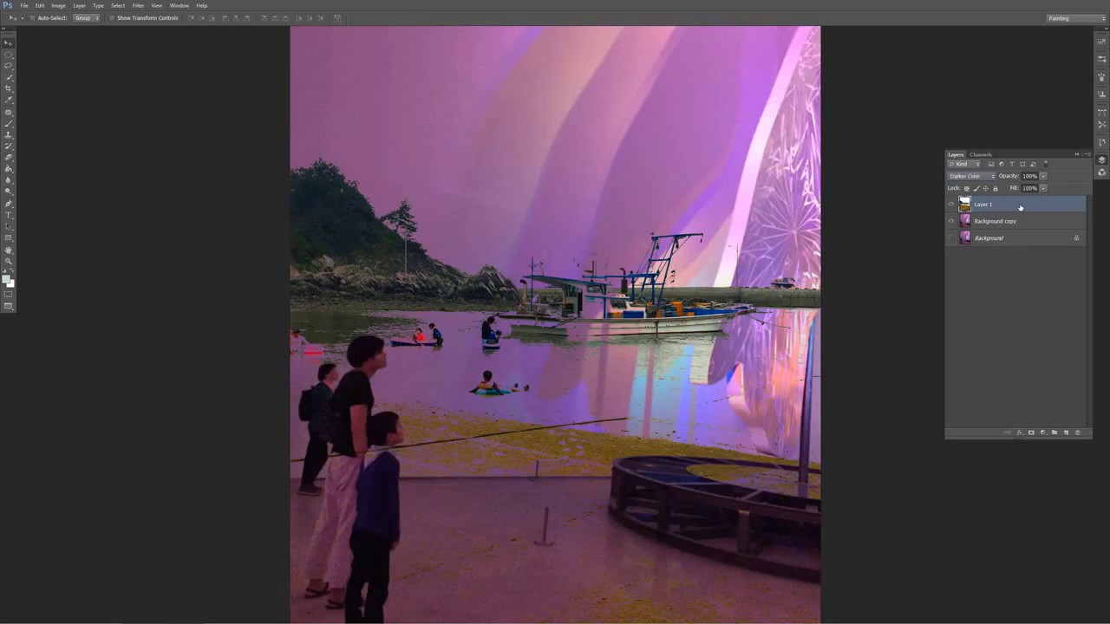
key(shift+minus)
key(shift+minus)
key(shift+plus)
key(shift+plus)
key(shift+plus)
key(shift+plus)
key(shift+plus)
key(shift+plus)
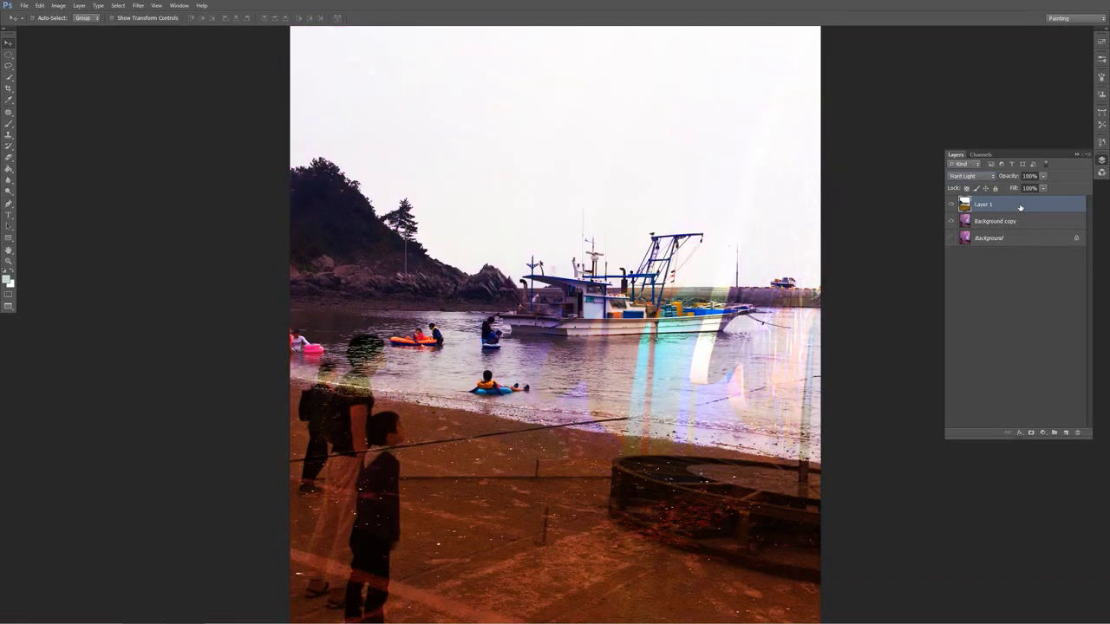
key(shift+plus)
key(shift+plus)
key(shift+plus)
key(shift+plus)
key(shift+plus)
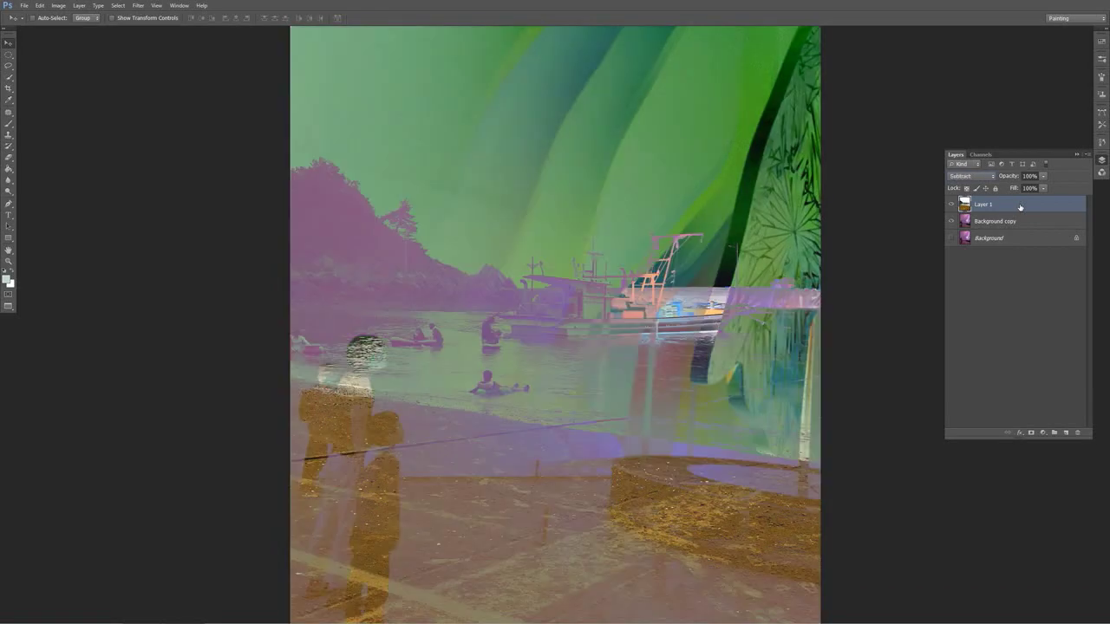
key(shift+minus)
key(shift+minus)
key(shift+minus)
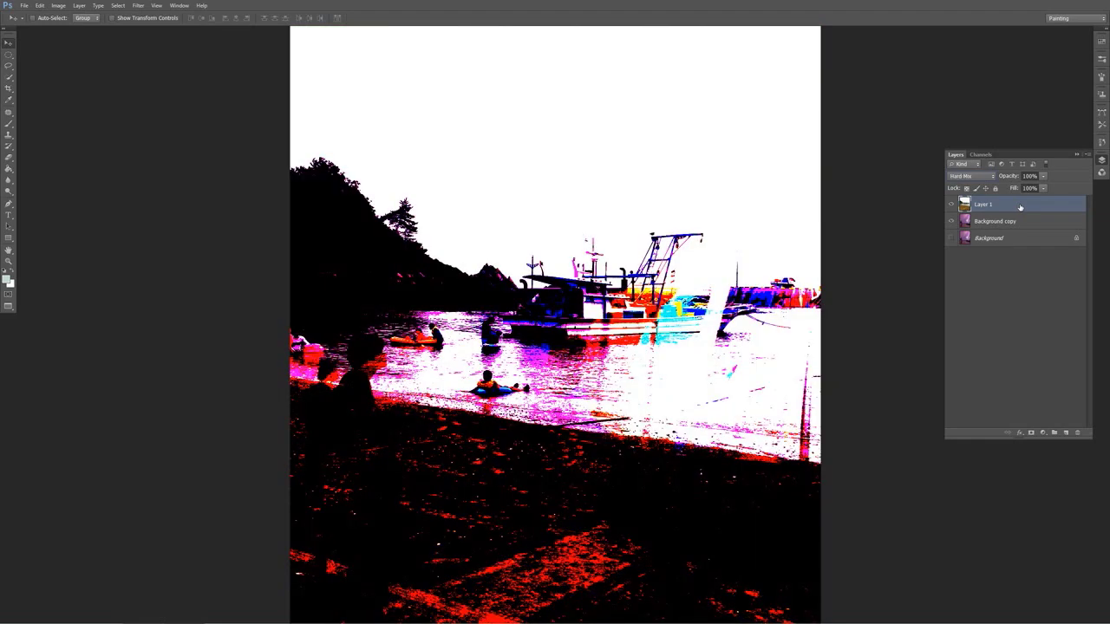
key(shift+plus)
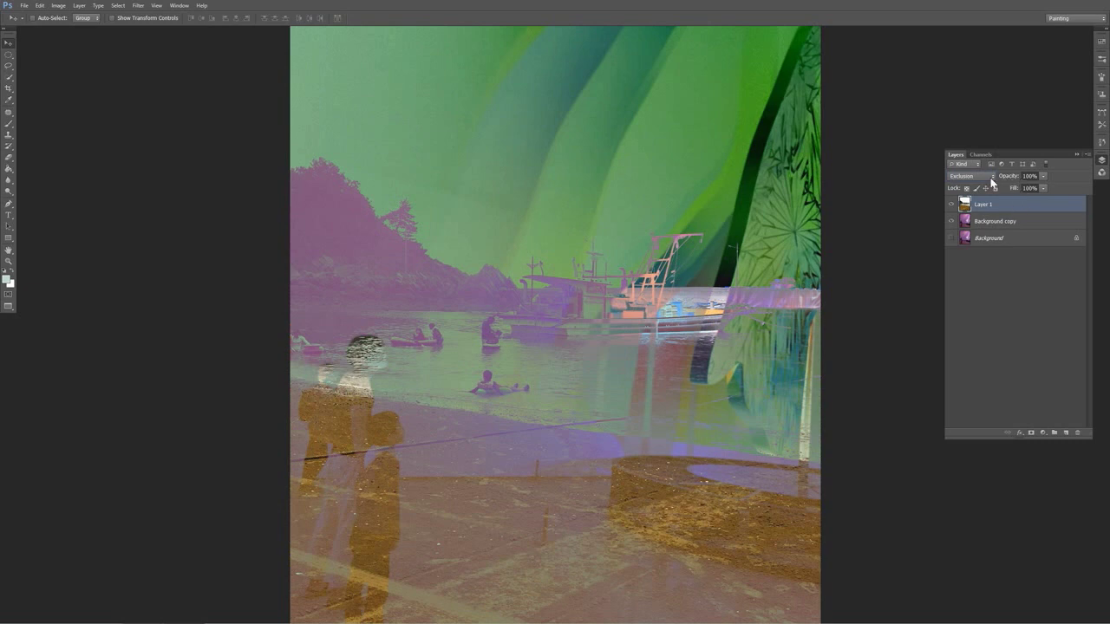
Try the Hue, Saturation and Luminosity blending modes on Layer 1, toggling the layer's visibility to compare the Saturation effect.
click(990, 178)
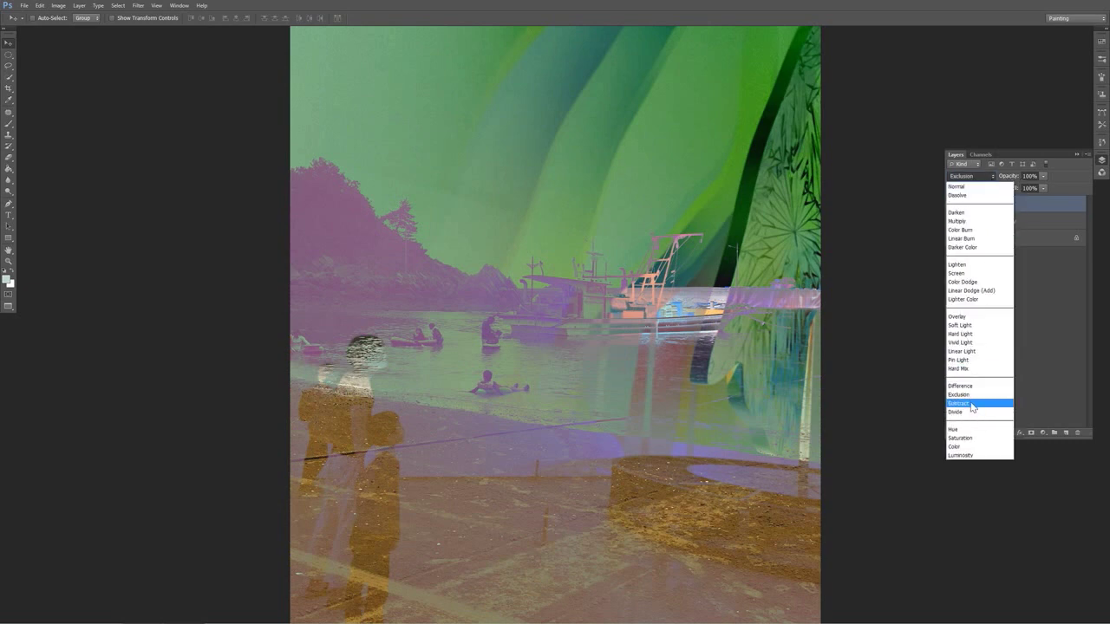
click(982, 431)
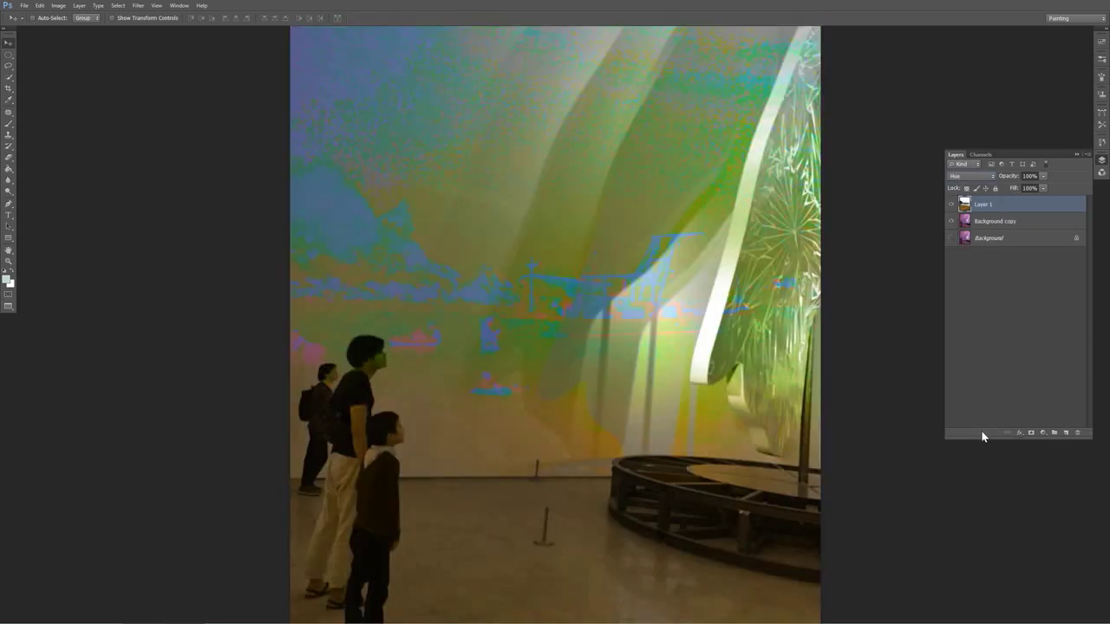
click(992, 176)
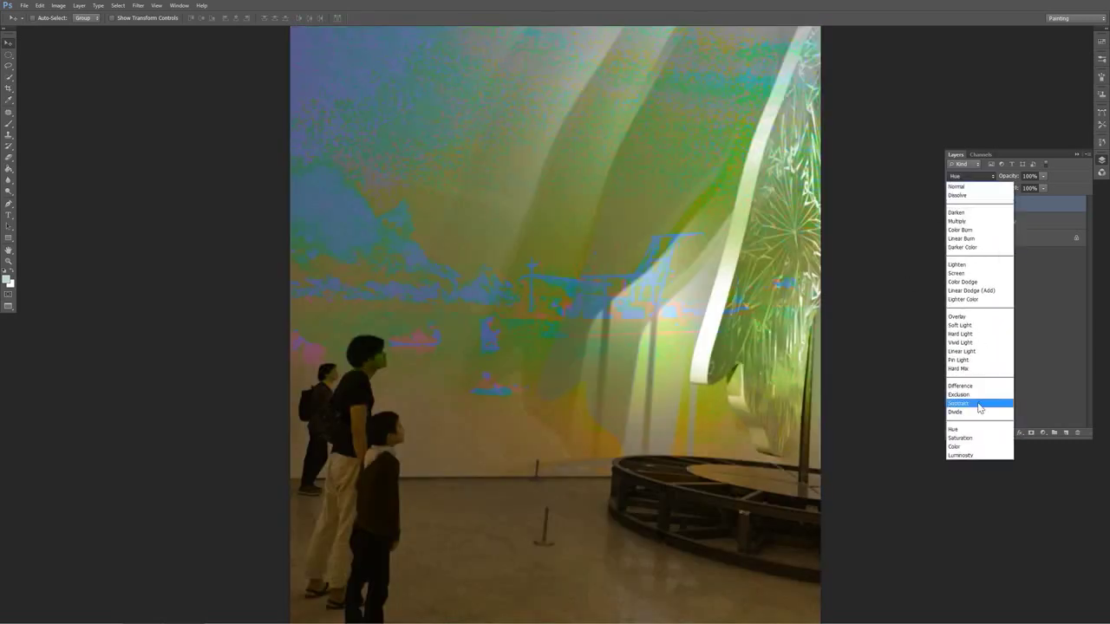
click(984, 439)
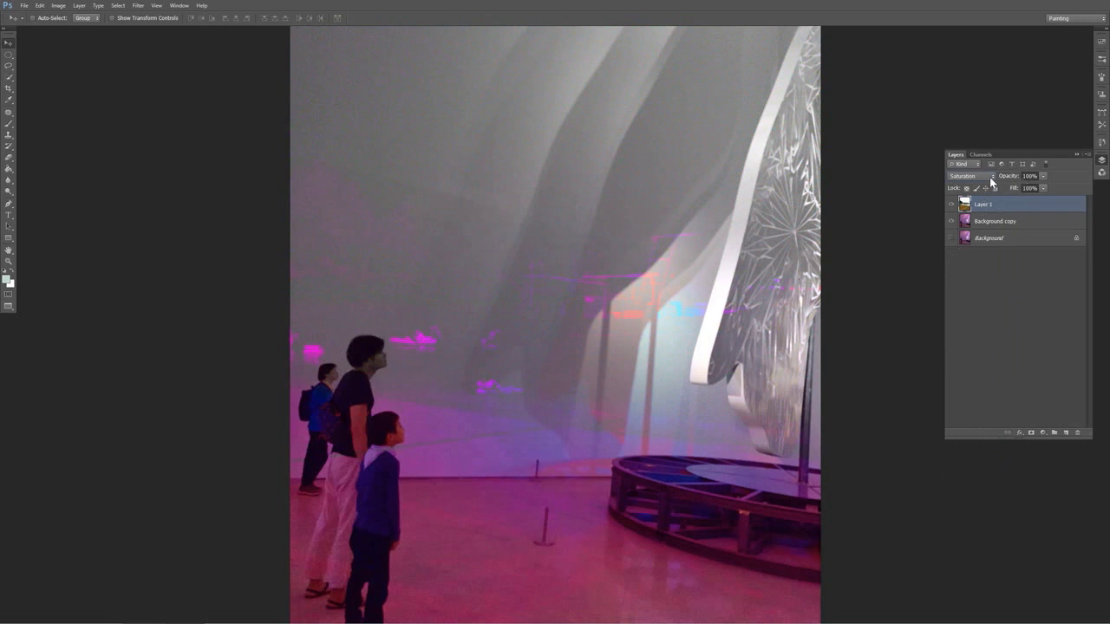
click(951, 204)
click(951, 204)
click(991, 177)
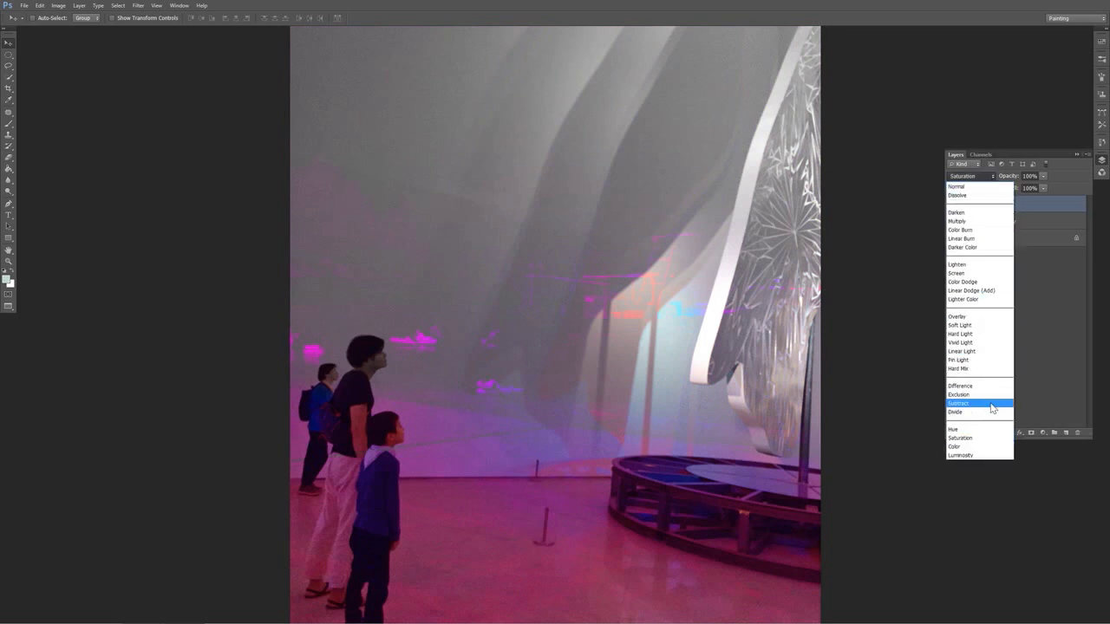
click(986, 456)
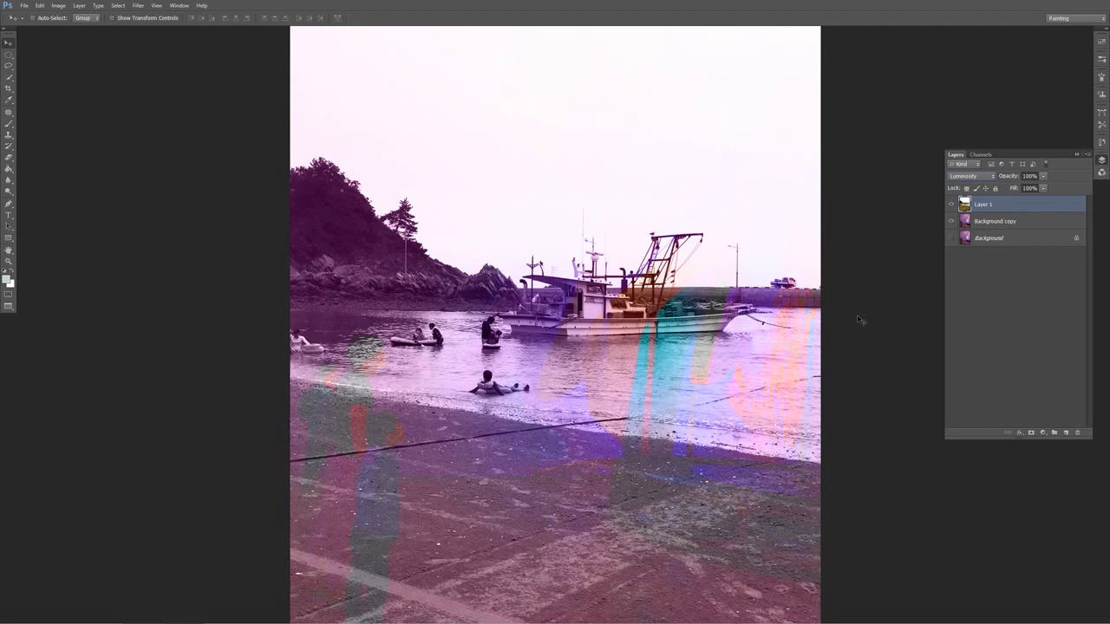
Set the blending mode of Layer 1 to Hard Light.
click(990, 177)
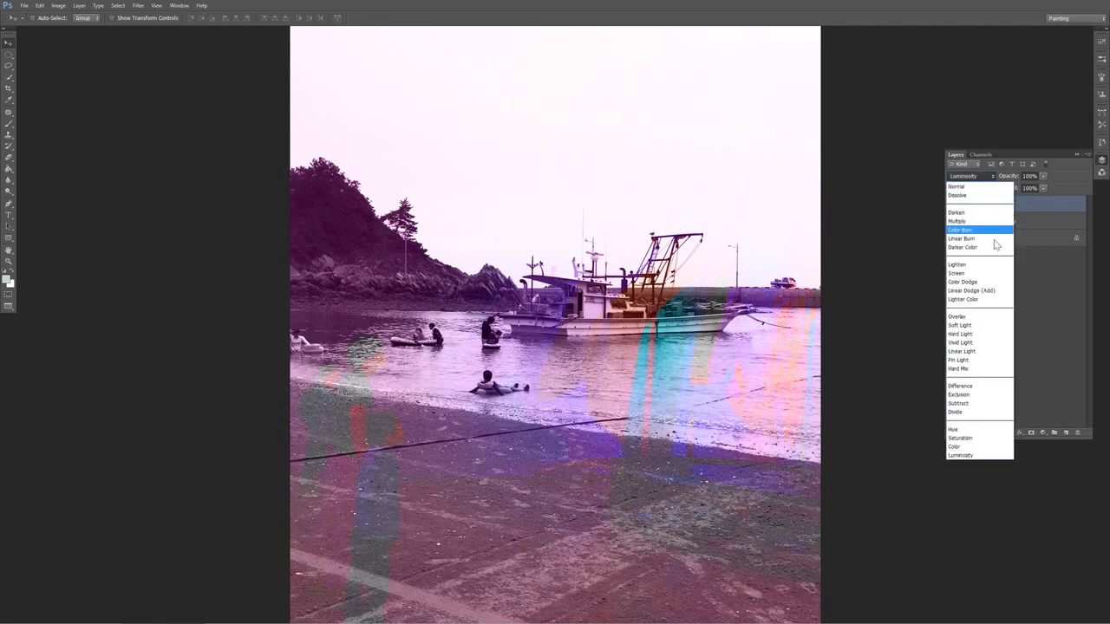
click(971, 334)
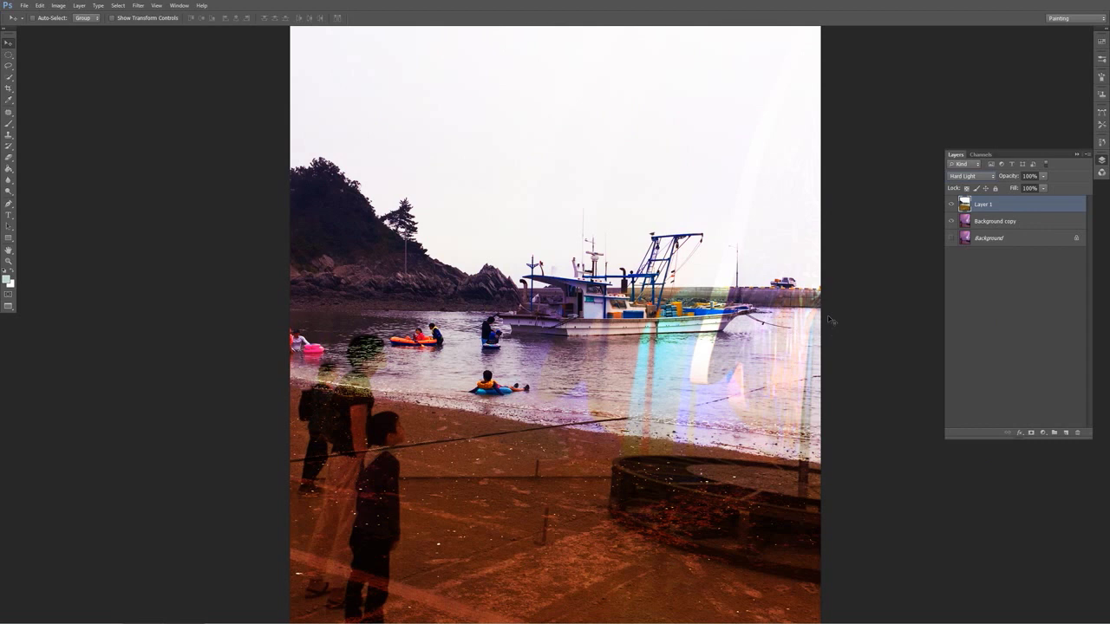
Try the Multiply blending mode on Layer 1 and switch it away again to compare the result.
click(986, 180)
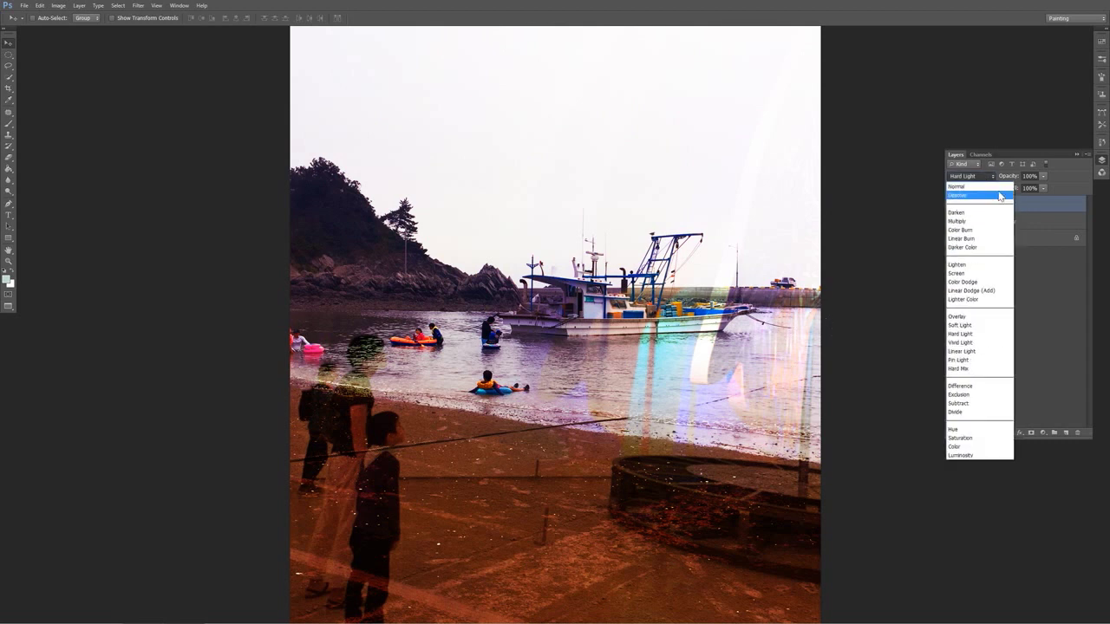
click(989, 223)
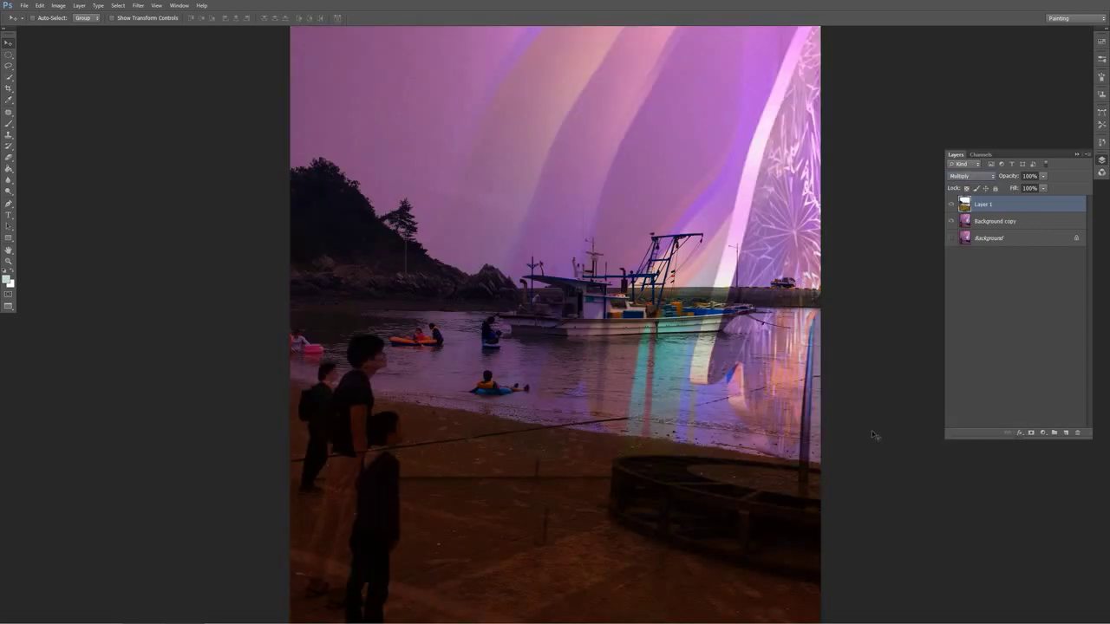
click(988, 178)
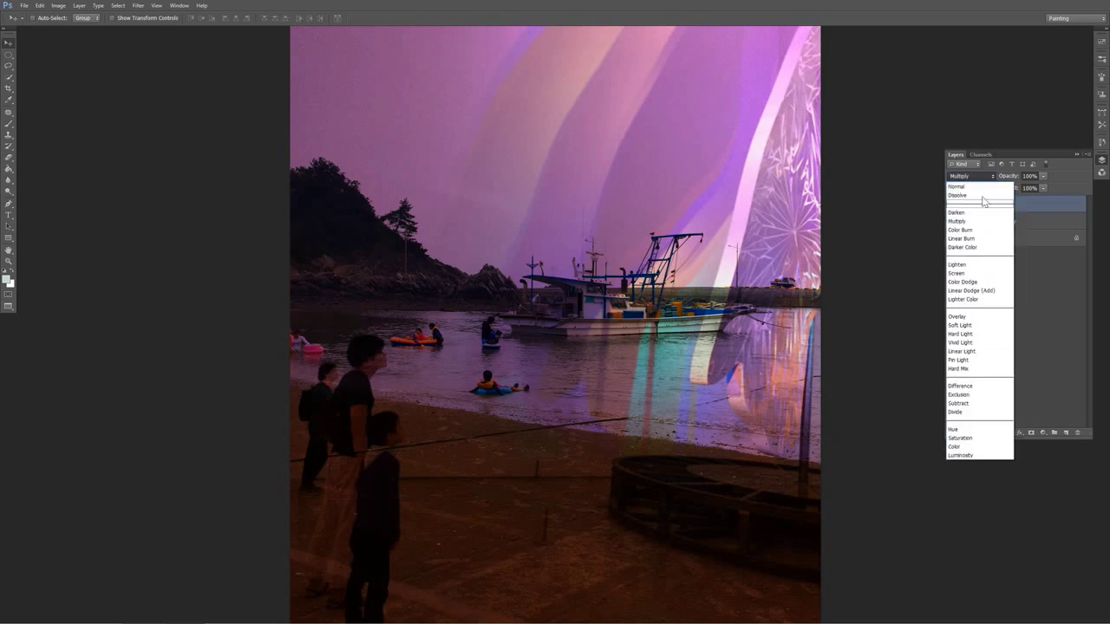
click(980, 187)
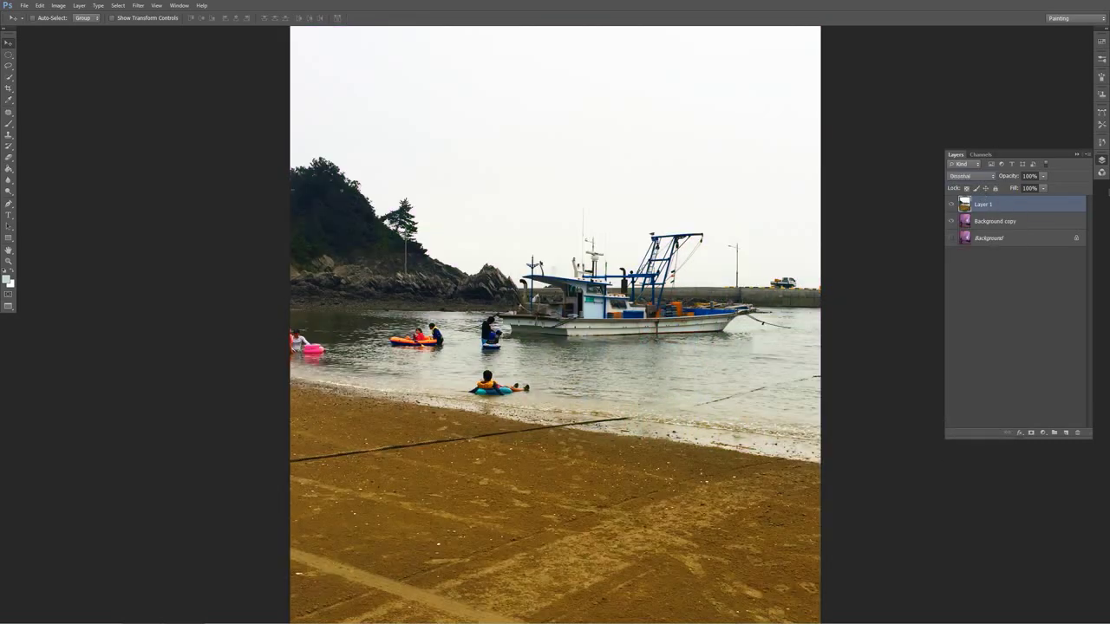
Cycle Layer 1 through the darkening, lightening, contrast and comparison blending modes up to Divide, stopping at Subtract.
key(Down)
key(Down)
key(Down)
key(Down)
key(Down)
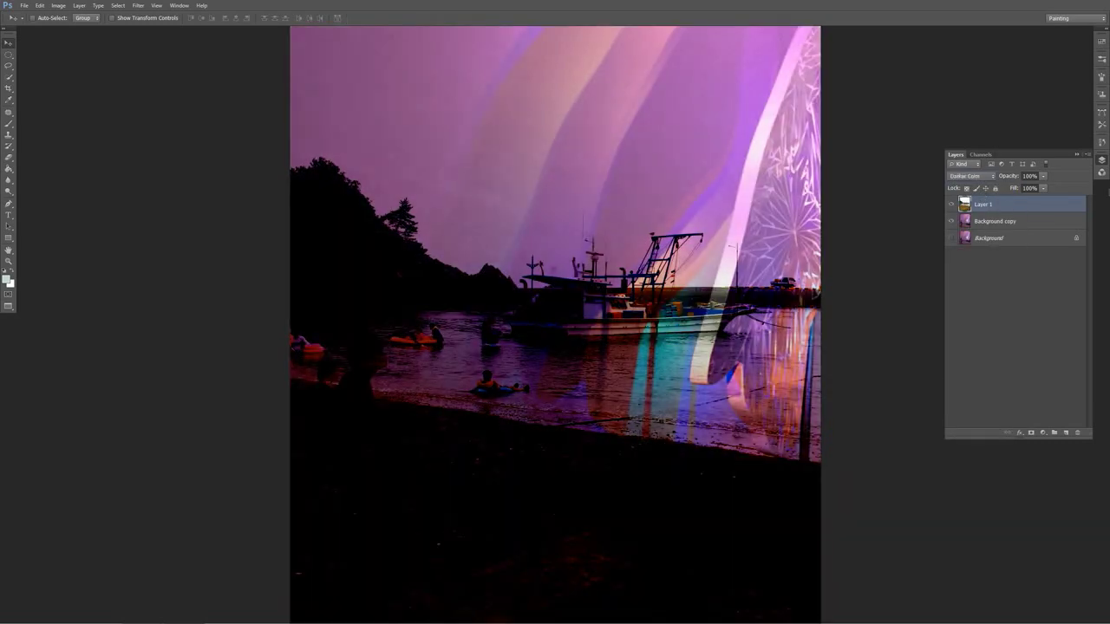
key(Down)
key(Down)
key(Down)
key(Down)
key(Down)
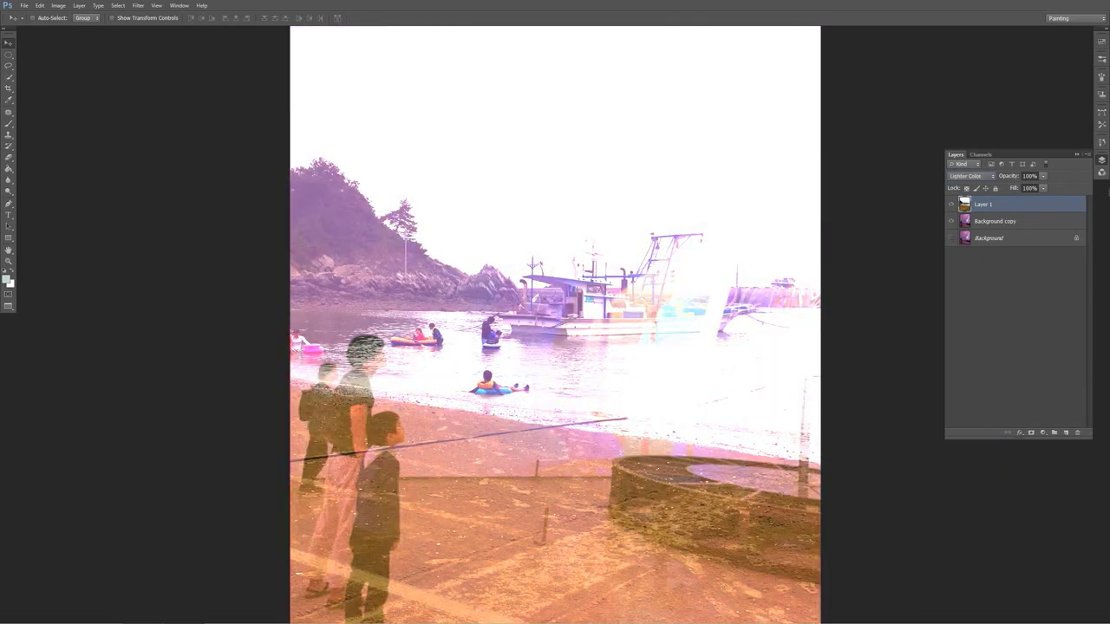
key(Down)
key(Down)
key(Down)
key(Down)
key(Down)
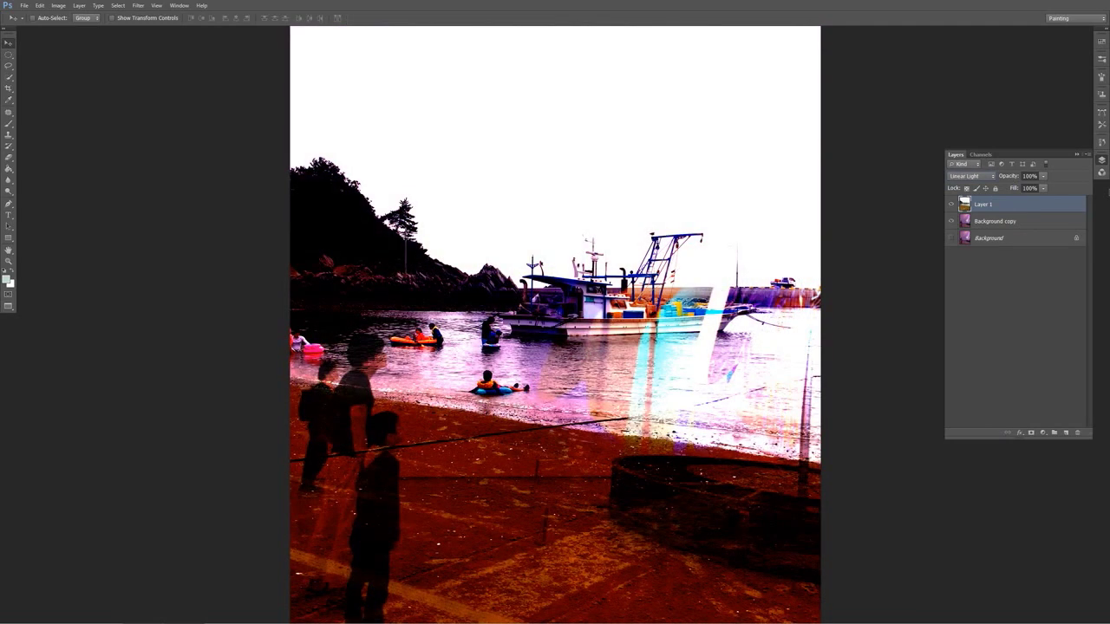
key(Down)
key(Down)
key(Down)
key(Down)
key(Down)
key(Down)
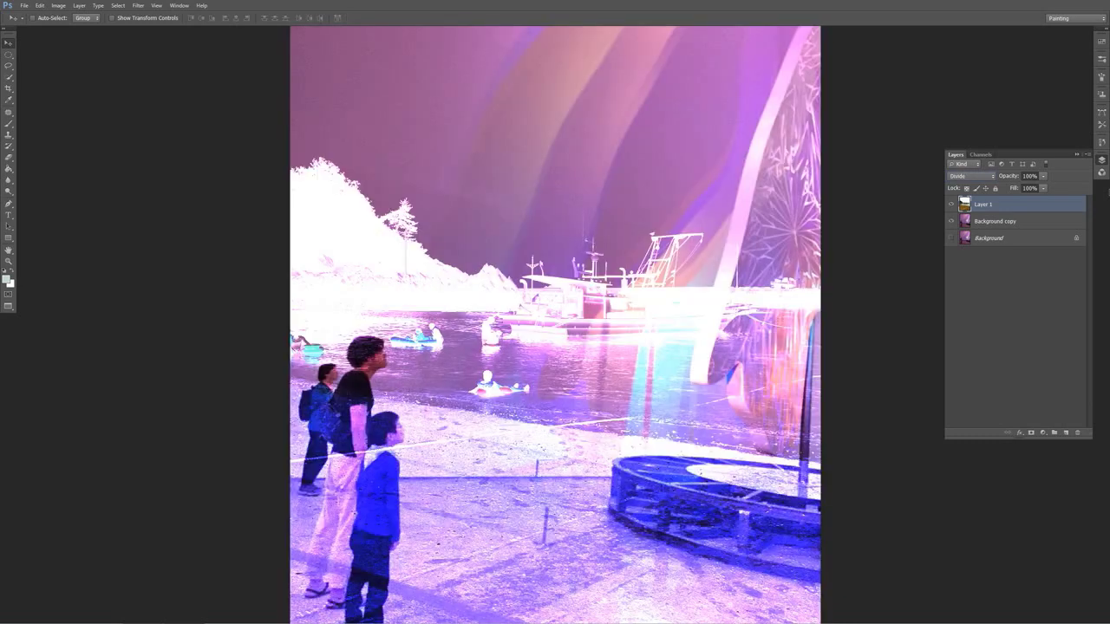
key(Up)
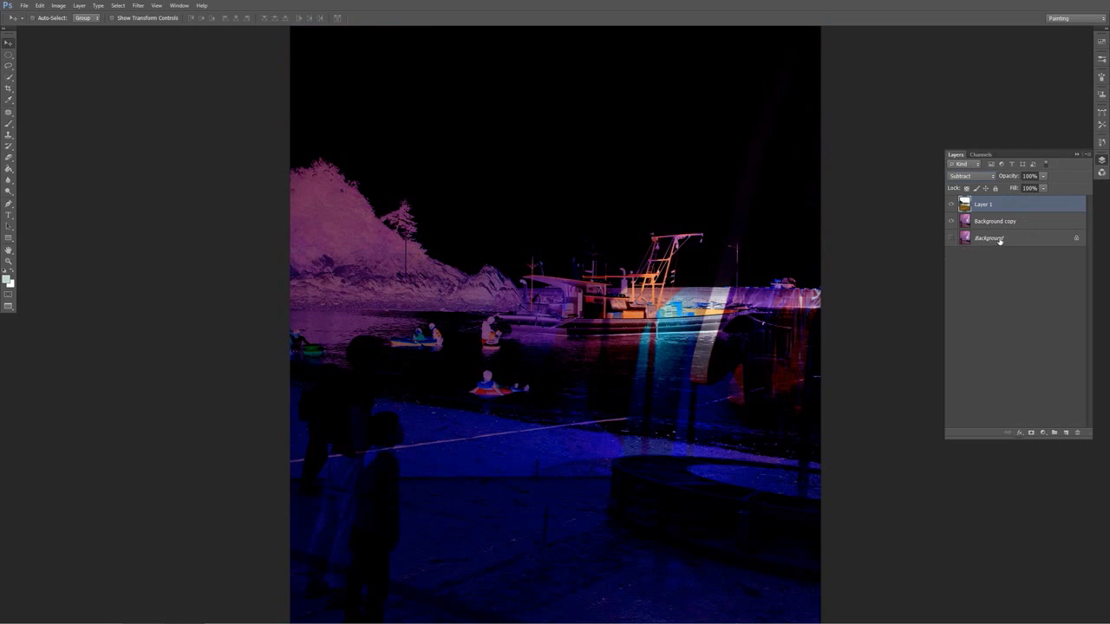
Reselect Layer 1 and set its blending mode to Normal.
click(1014, 299)
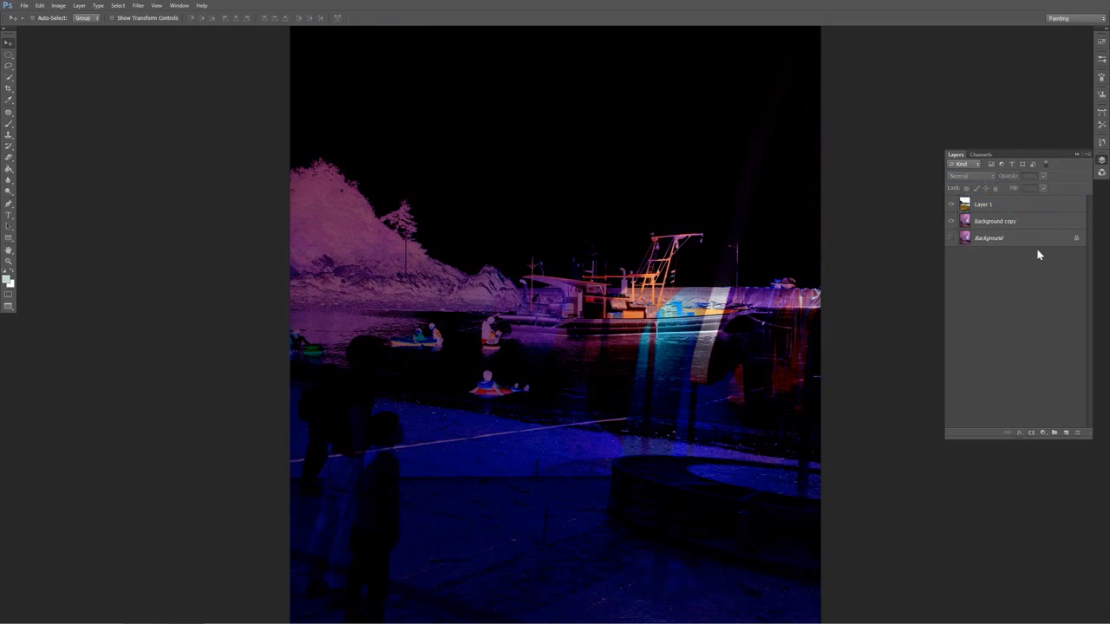
click(971, 205)
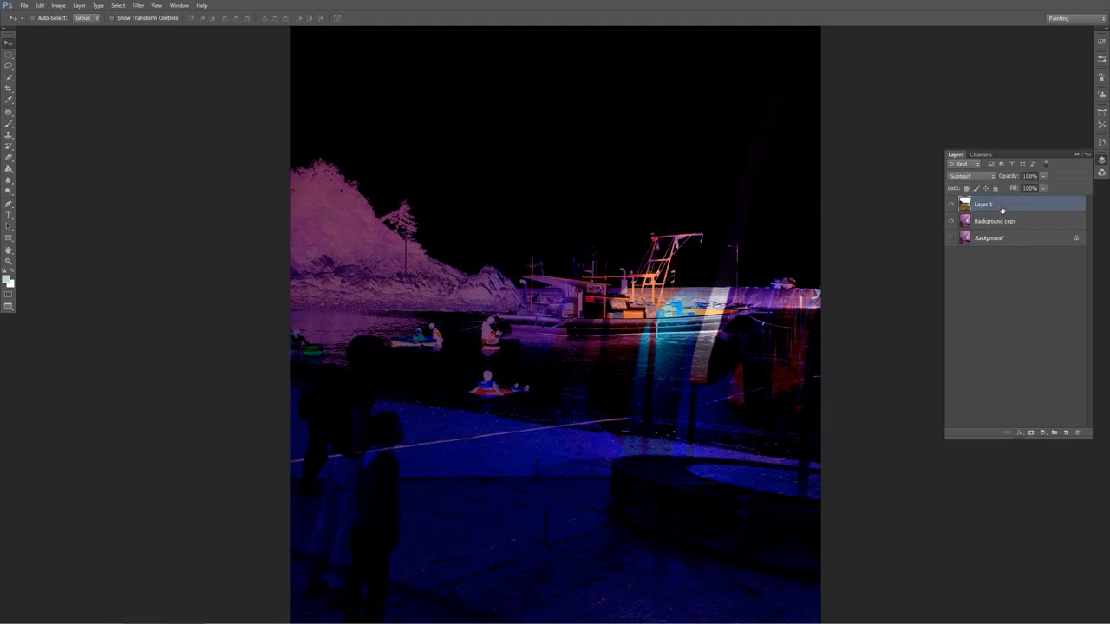
click(984, 182)
click(984, 178)
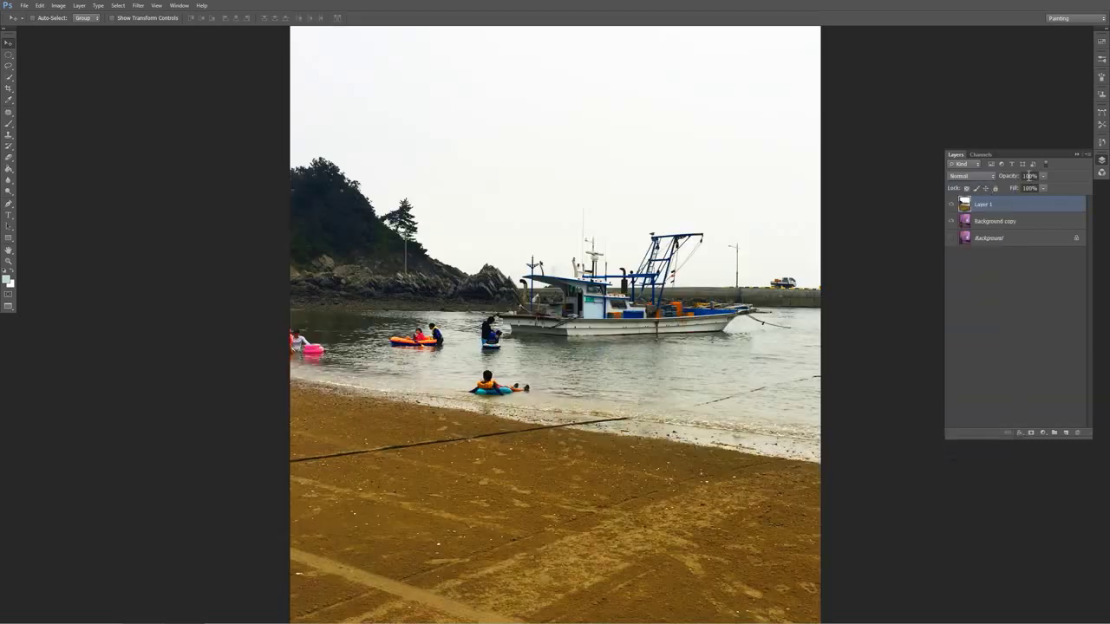
Try a lower opacity on Layer 1, restore it to 100% and reveal its Fill slider.
drag(1012, 177, 1001, 180)
mouse_move(988, 180)
mouse_down()
mouse_move(1005, 181)
mouse_move(971, 181)
mouse_move(1006, 182)
mouse_move(984, 184)
mouse_up()
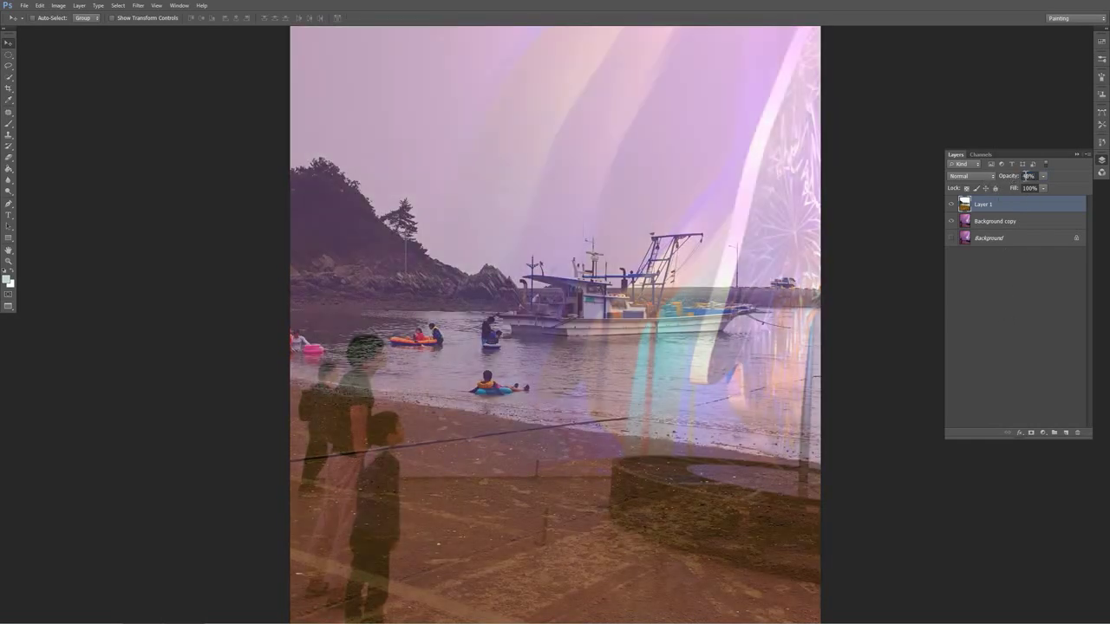
click(1042, 189)
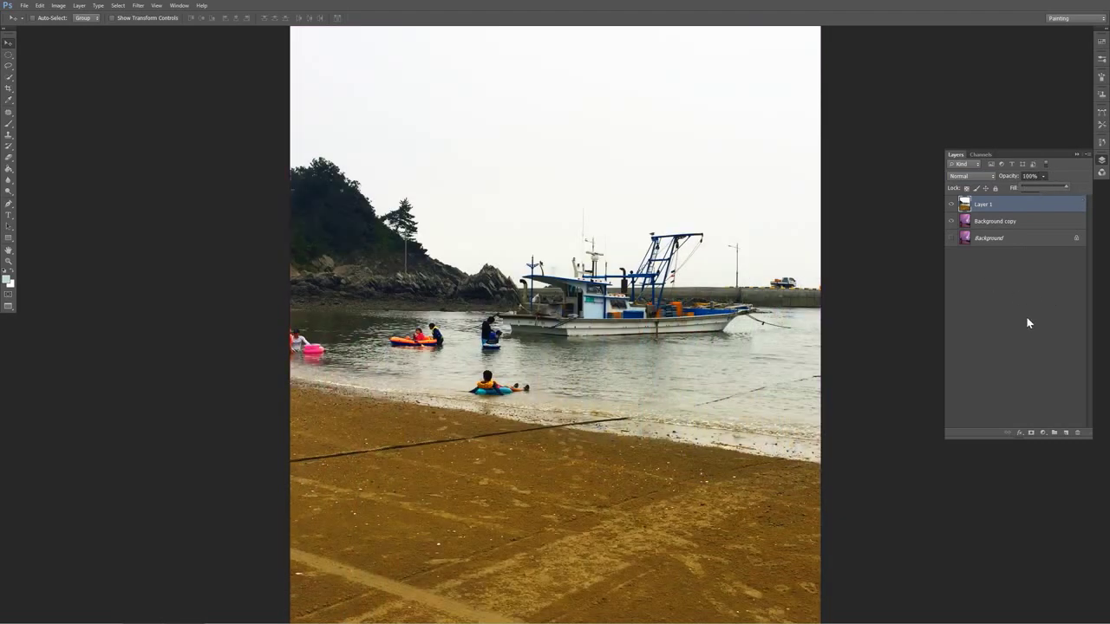
Add eight new empty layers above Layer 1.
click(1065, 433)
click(1066, 432)
click(1065, 433)
click(1065, 433)
click(1065, 433)
click(1066, 432)
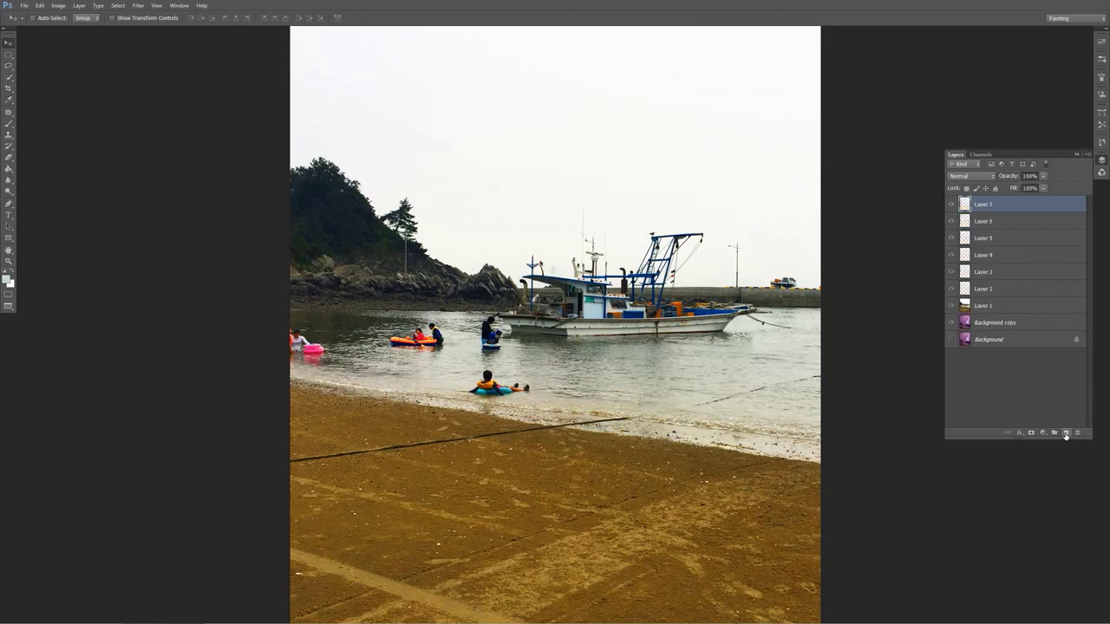
click(1065, 432)
click(1066, 432)
Undo the creation of all the empty layers above Layer 1.
key(ctrl+z)
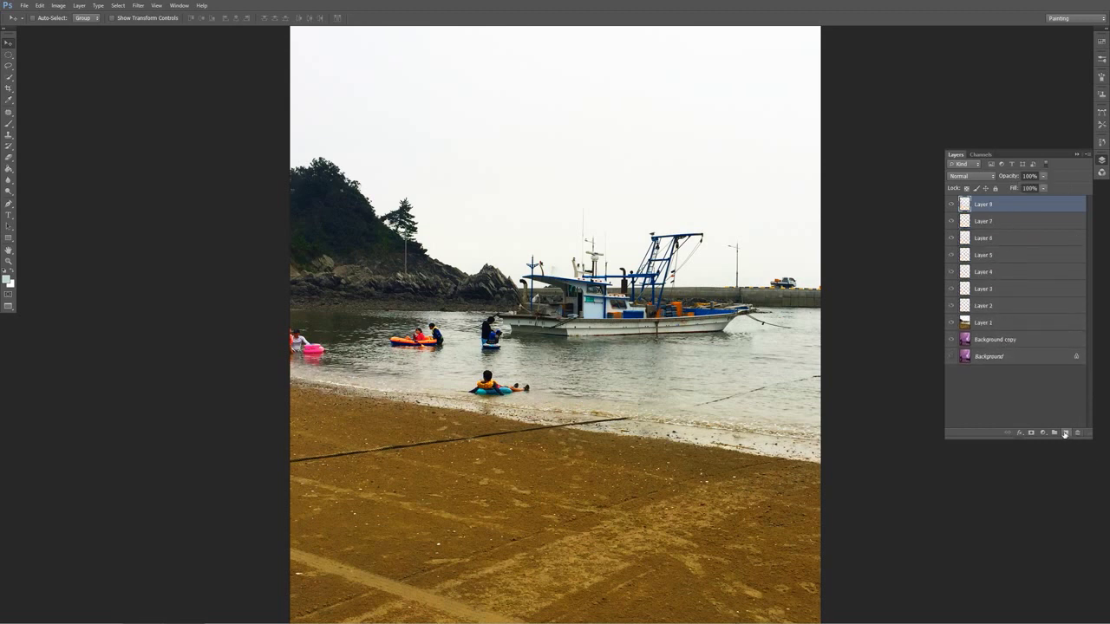
key(ctrl+alt+z)
key(ctrl+alt+z)
key(ctrl+alt+z)
key(ctrl+alt+z)
key(ctrl+alt+z)
key(ctrl+alt+z)
key(ctrl+alt+z)
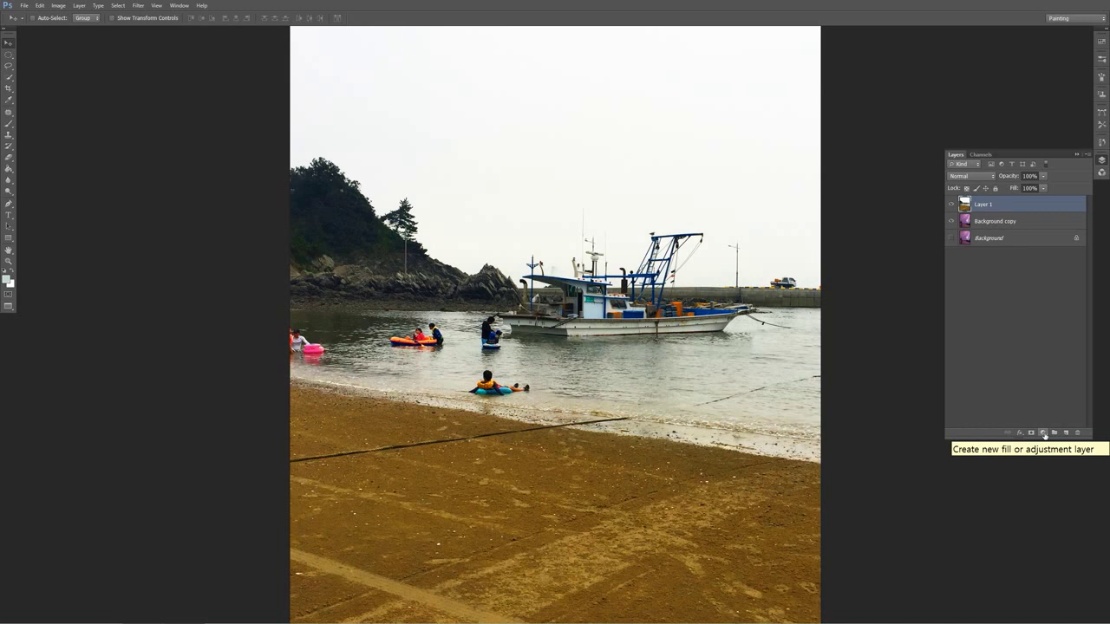
click(1043, 434)
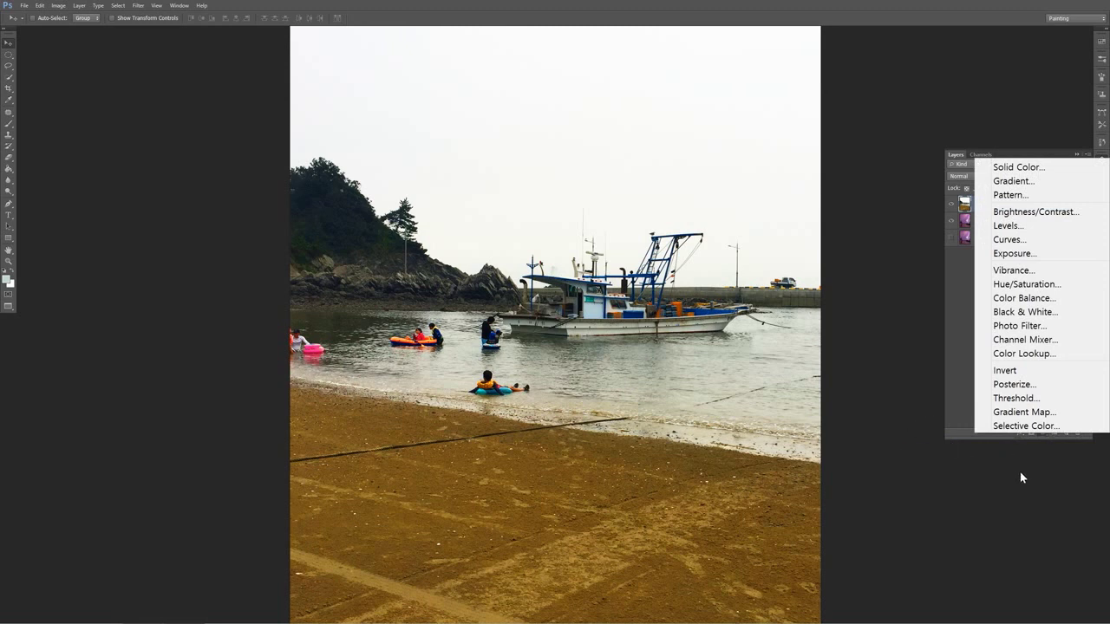
click(1035, 449)
click(1042, 434)
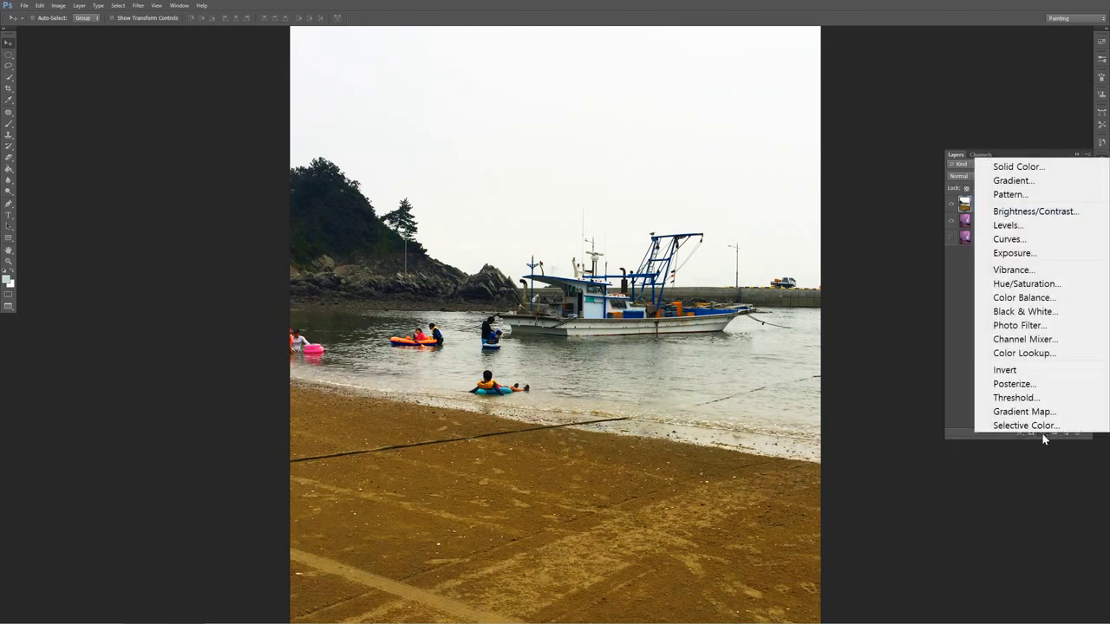
click(1045, 446)
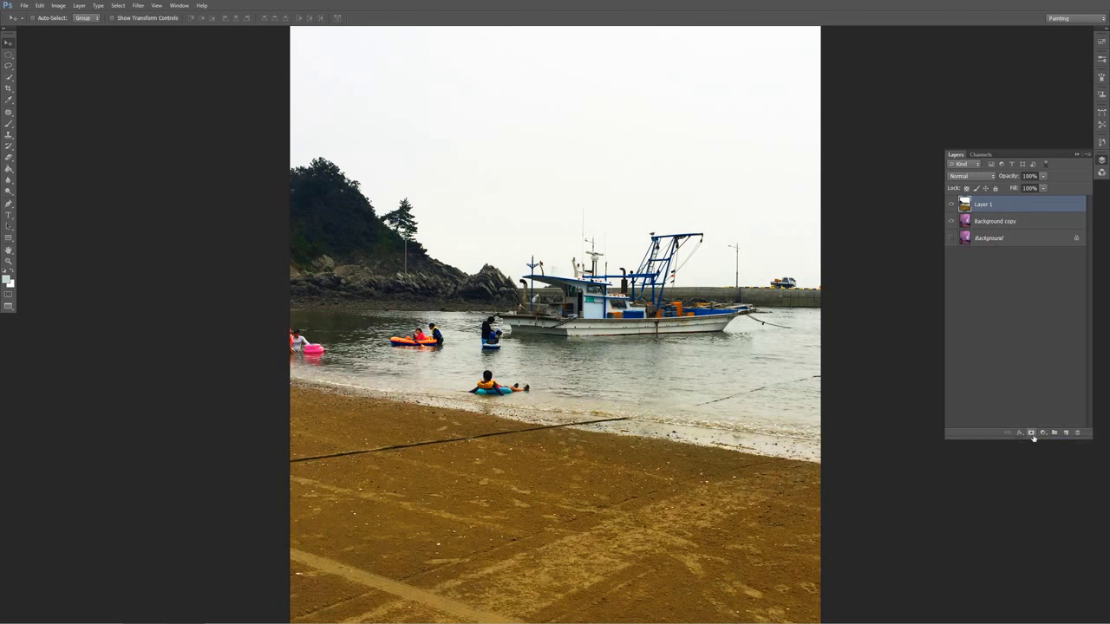
Create a Solid Color fill layer above Layer 1 using pure red (ff0000).
click(1043, 433)
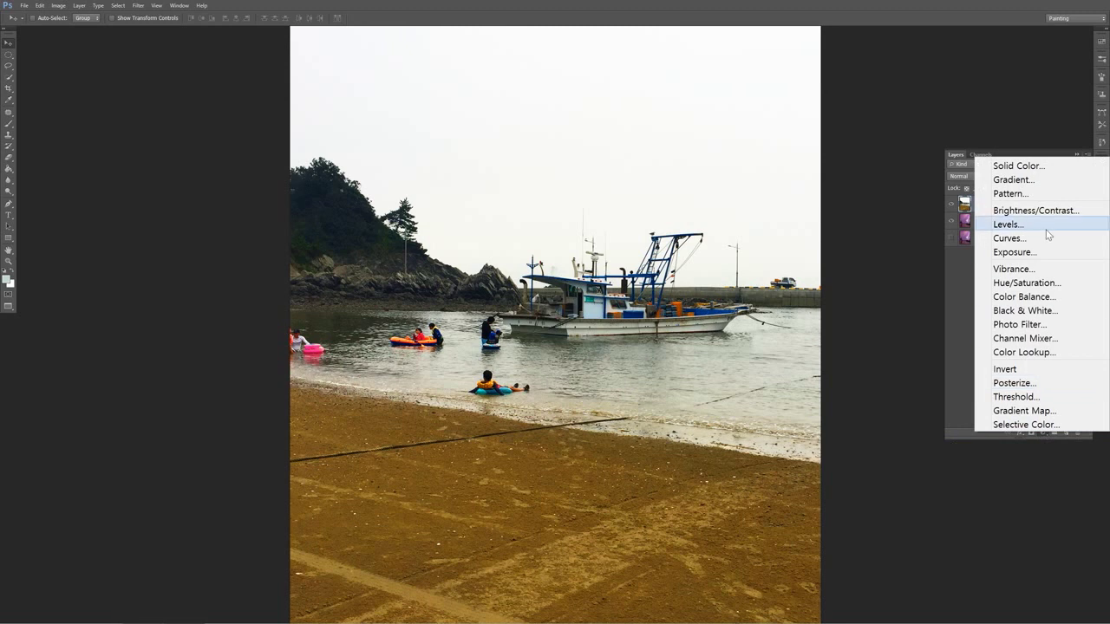
click(1038, 167)
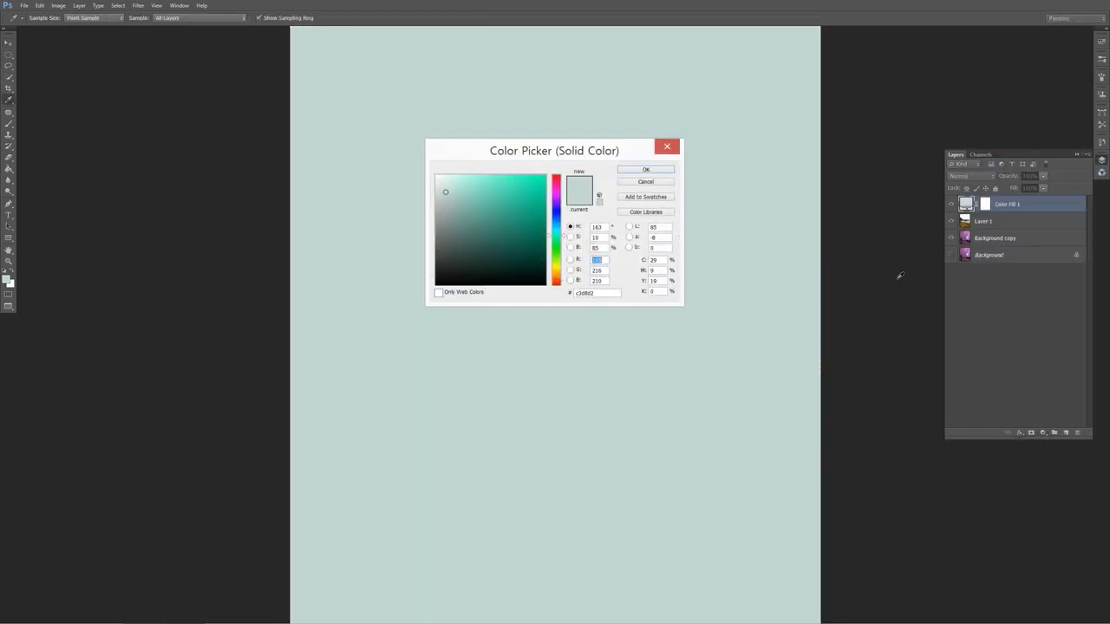
drag(505, 229, 488, 249)
drag(559, 264, 562, 279)
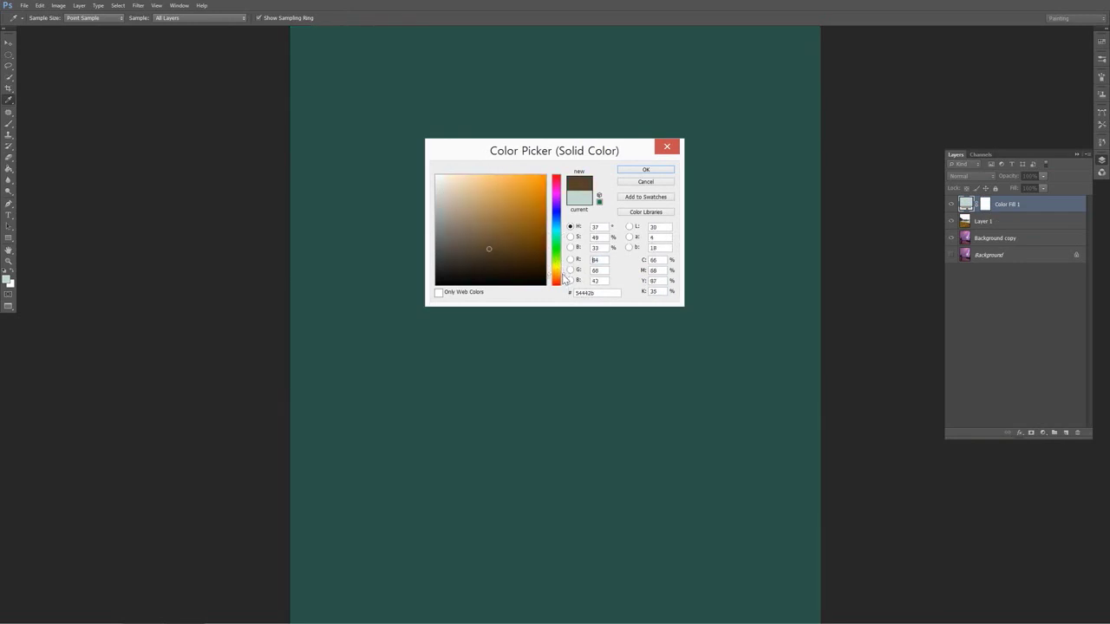
click(546, 175)
click(556, 175)
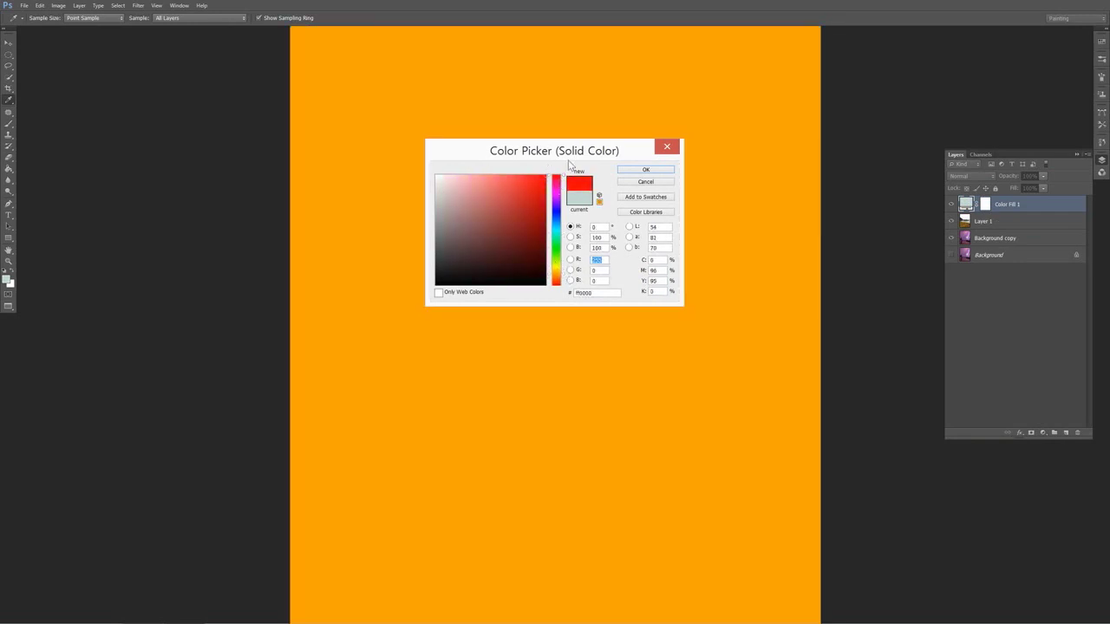
click(656, 171)
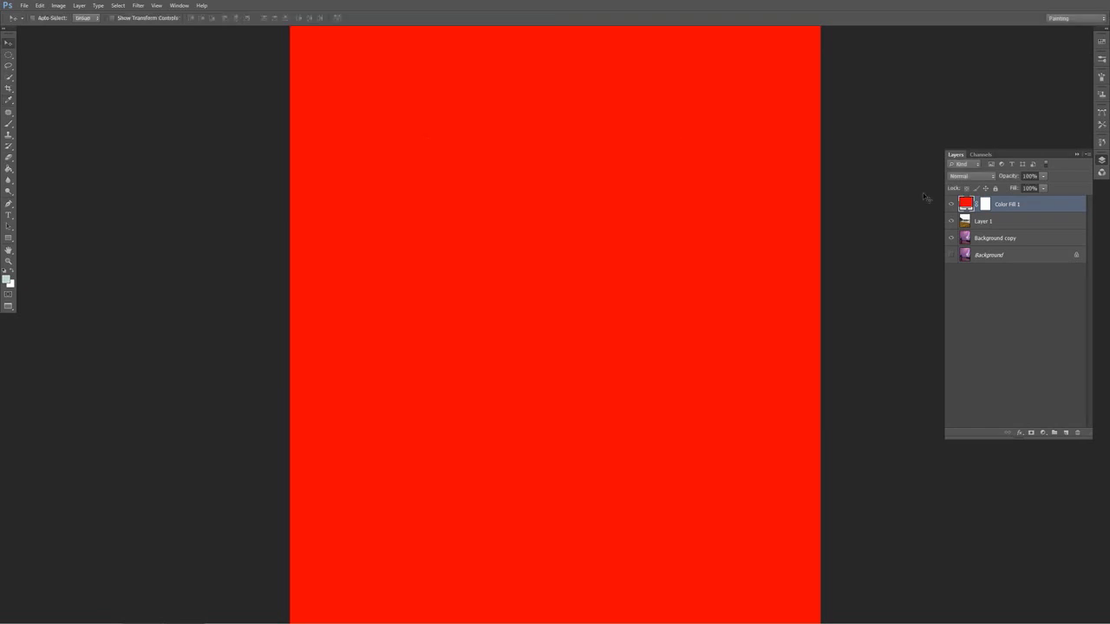
Lower the red fill layer's opacity to 57%, and delete that layer.
drag(1012, 178, 995, 183)
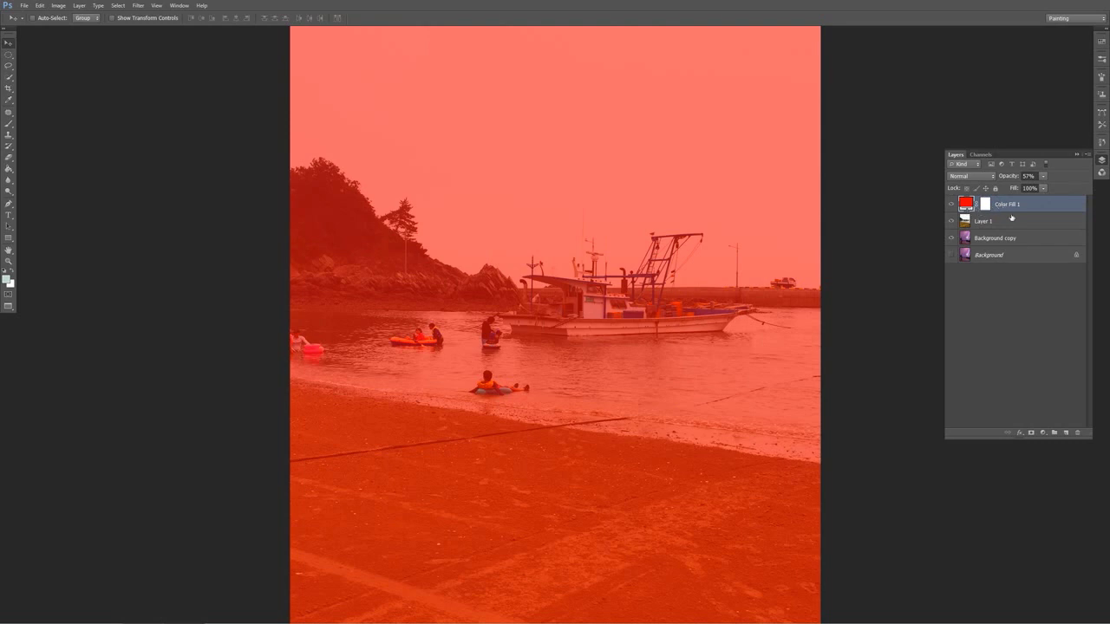
click(1077, 433)
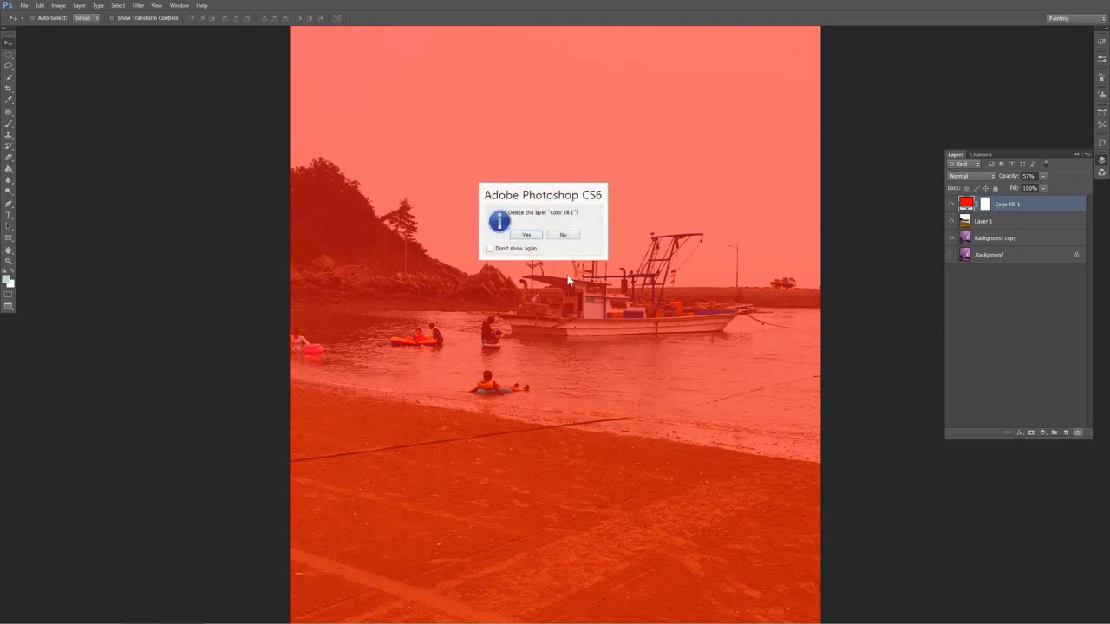
click(526, 236)
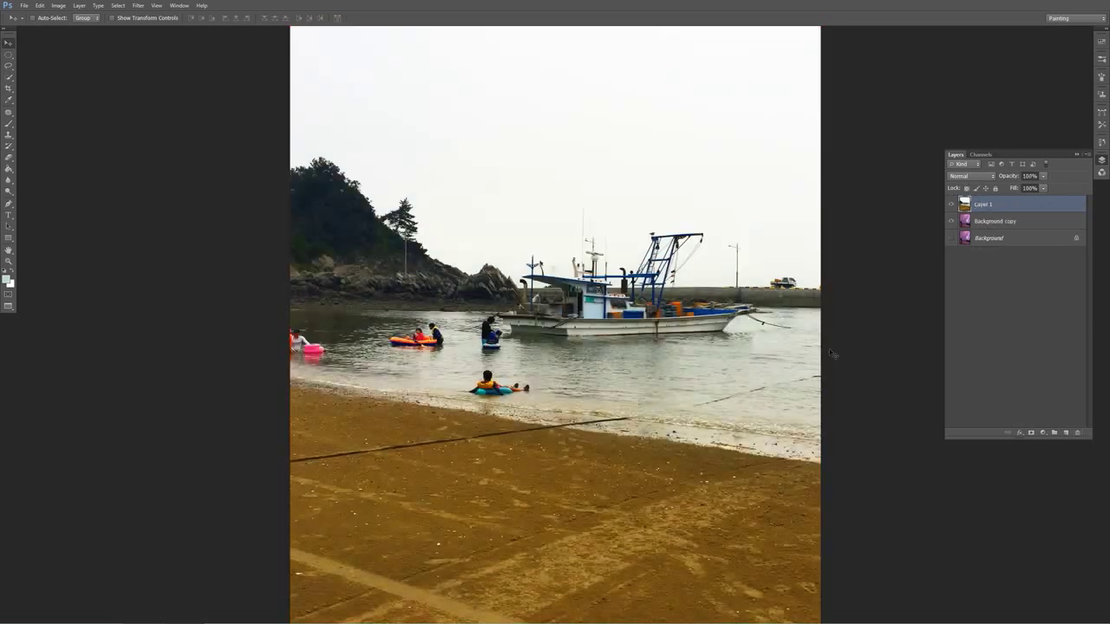
Compare the available fill and adjustment layer types with the Image Adjustments commands, both with no layer selected and with Layer 1 selected.
click(1043, 433)
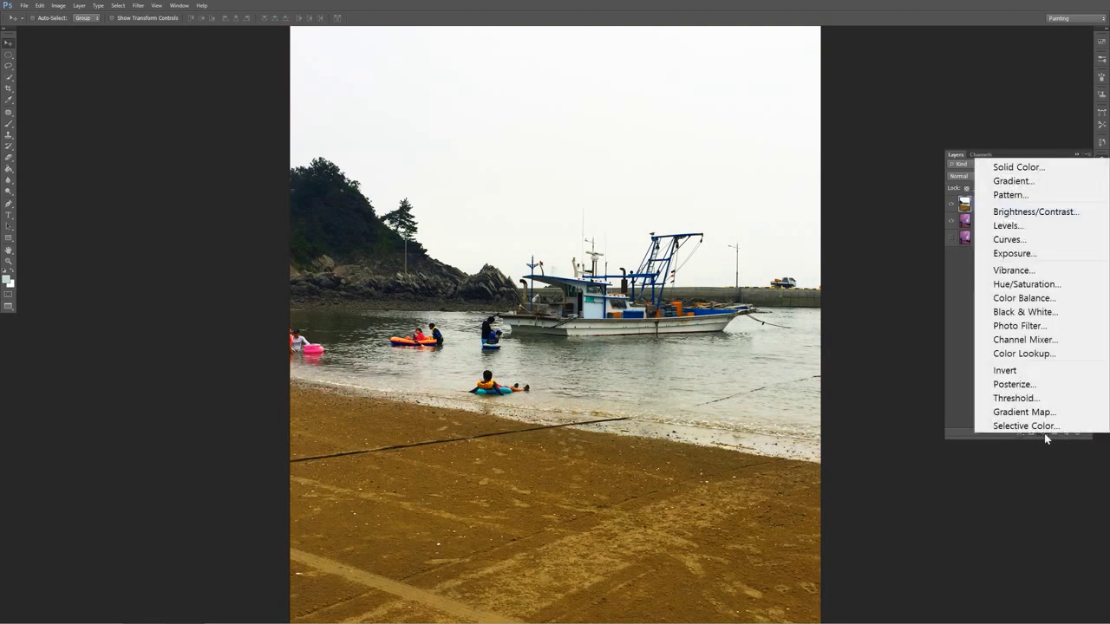
click(1043, 432)
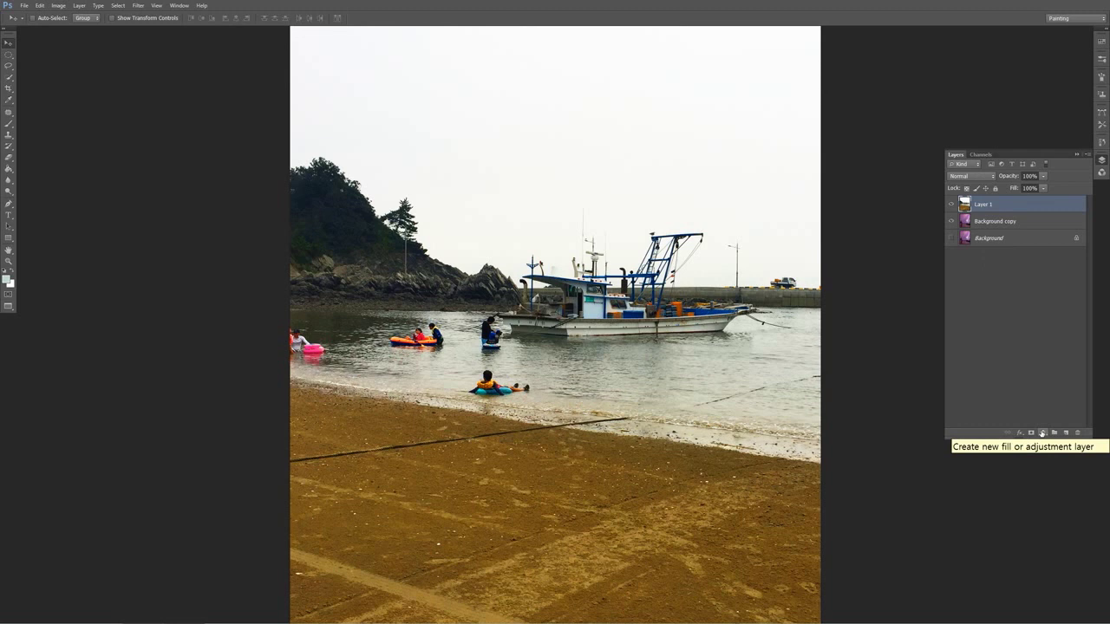
click(995, 340)
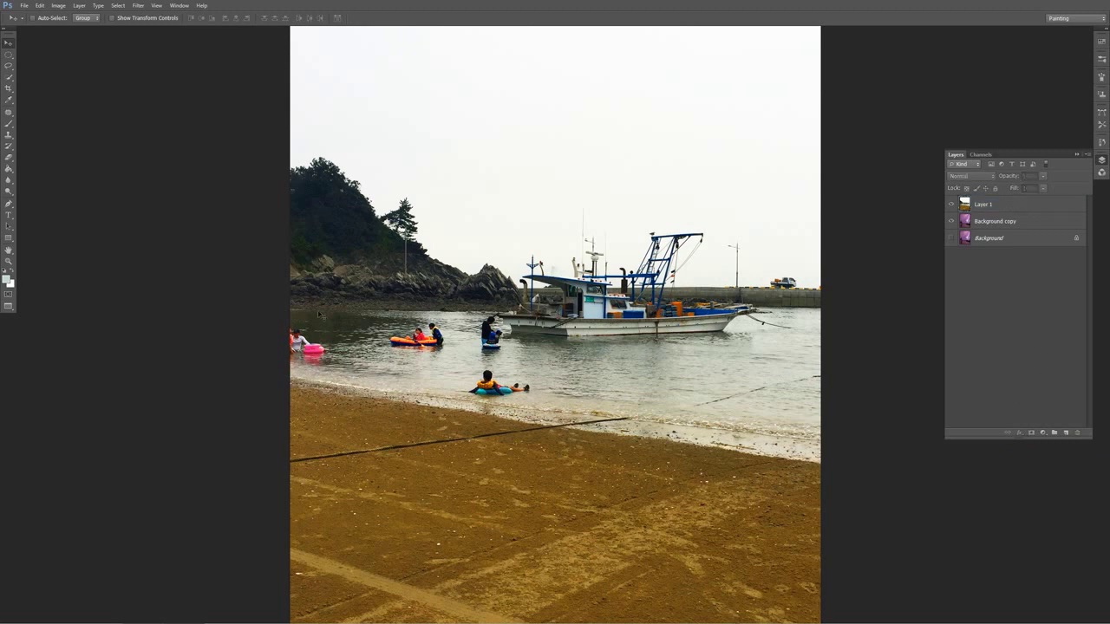
click(58, 6)
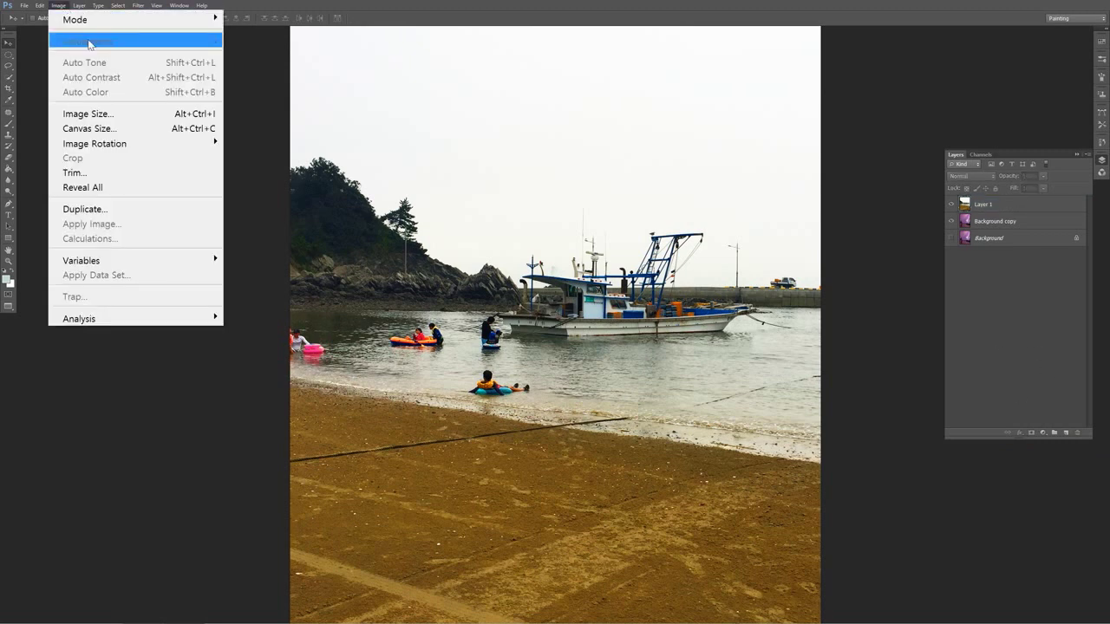
click(1016, 357)
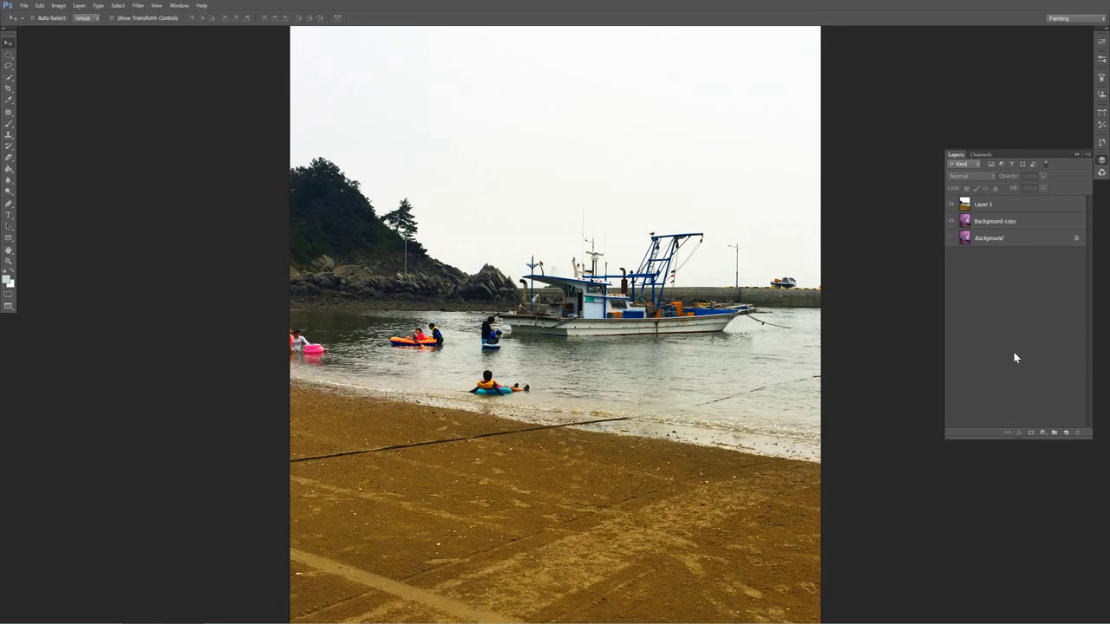
click(1045, 434)
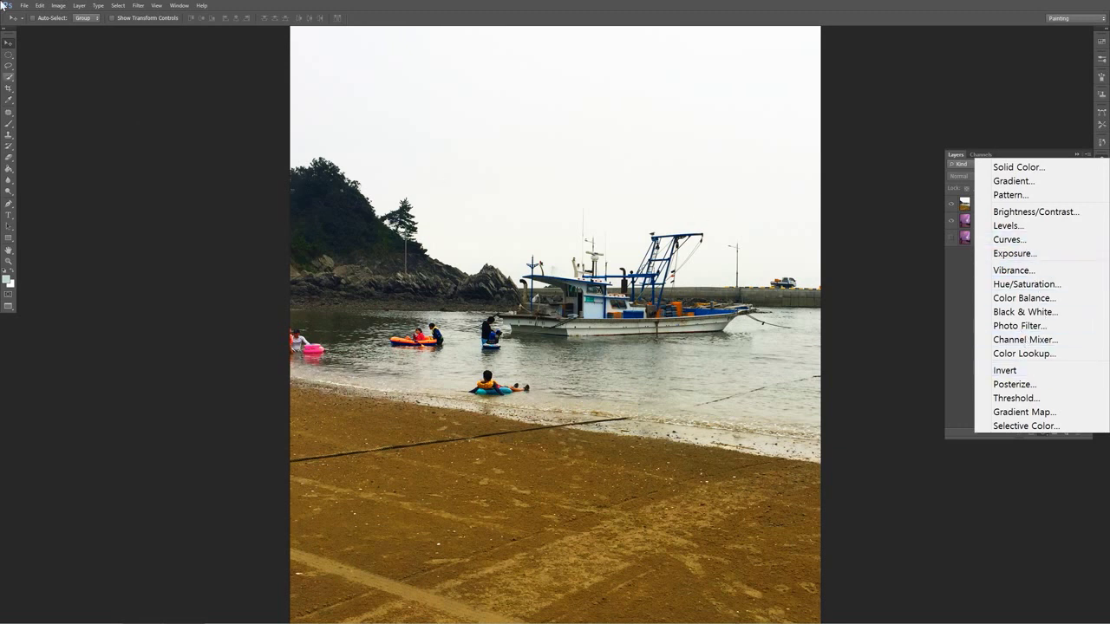
click(57, 5)
click(57, 5)
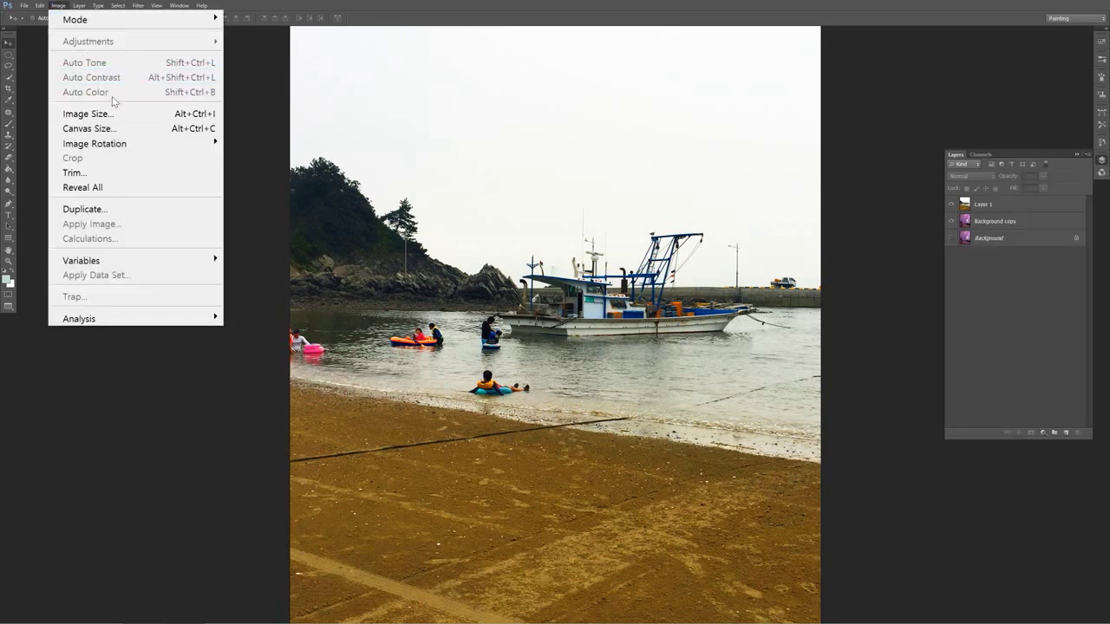
click(761, 314)
click(981, 204)
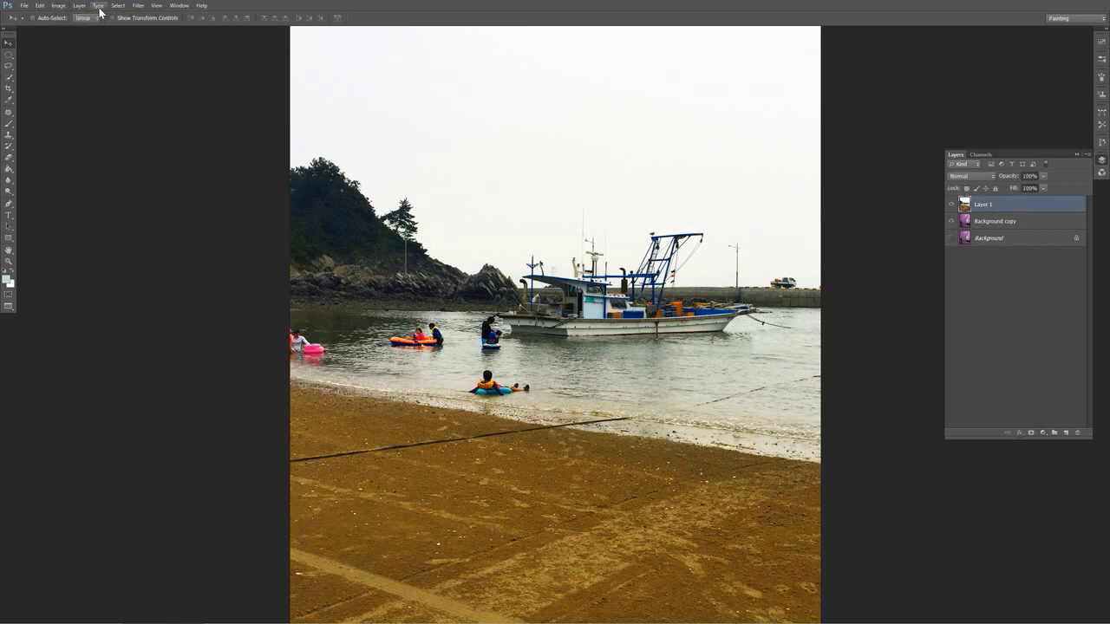
click(57, 5)
mouse_move(84, 40)
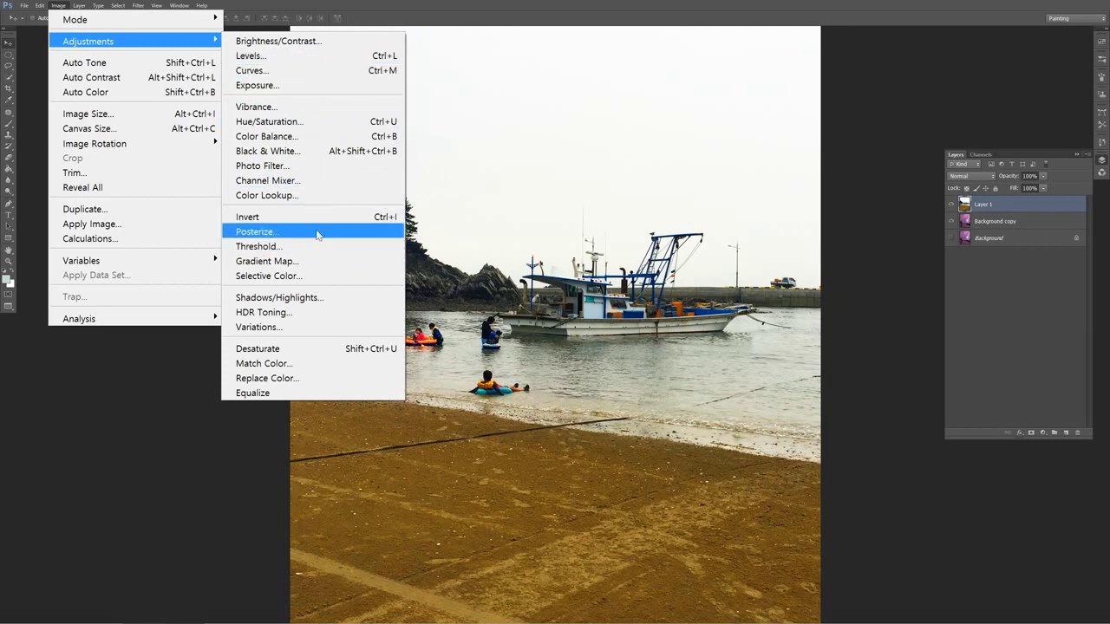
click(909, 419)
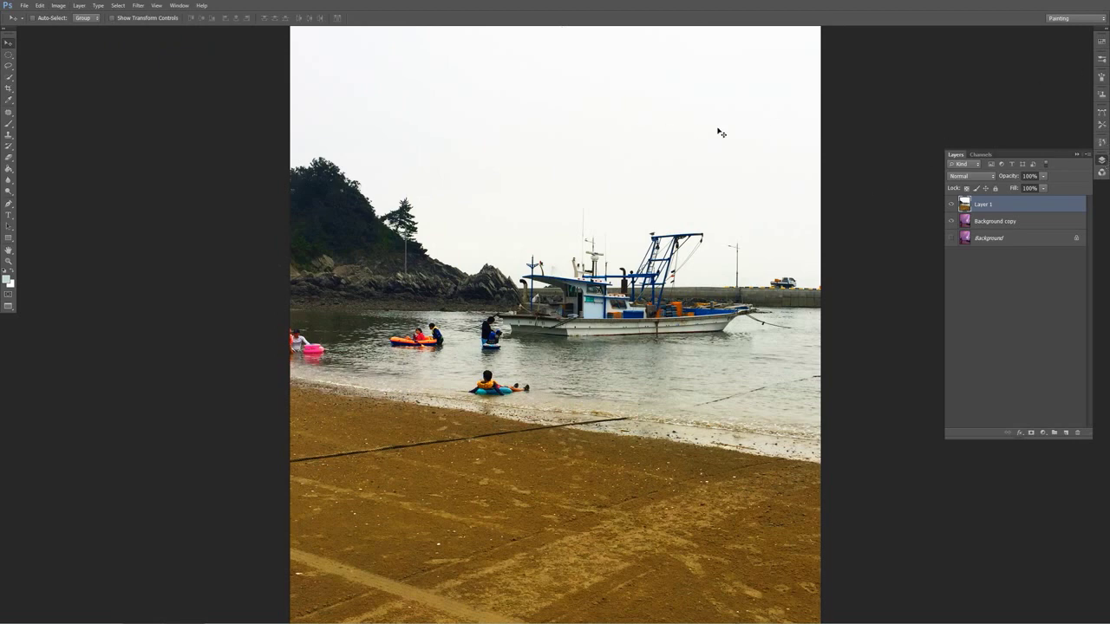
Leave full-screen view and close IMG_7722.JPG and IMG_7046.jpg without saving the changes.
key(f)
key(f)
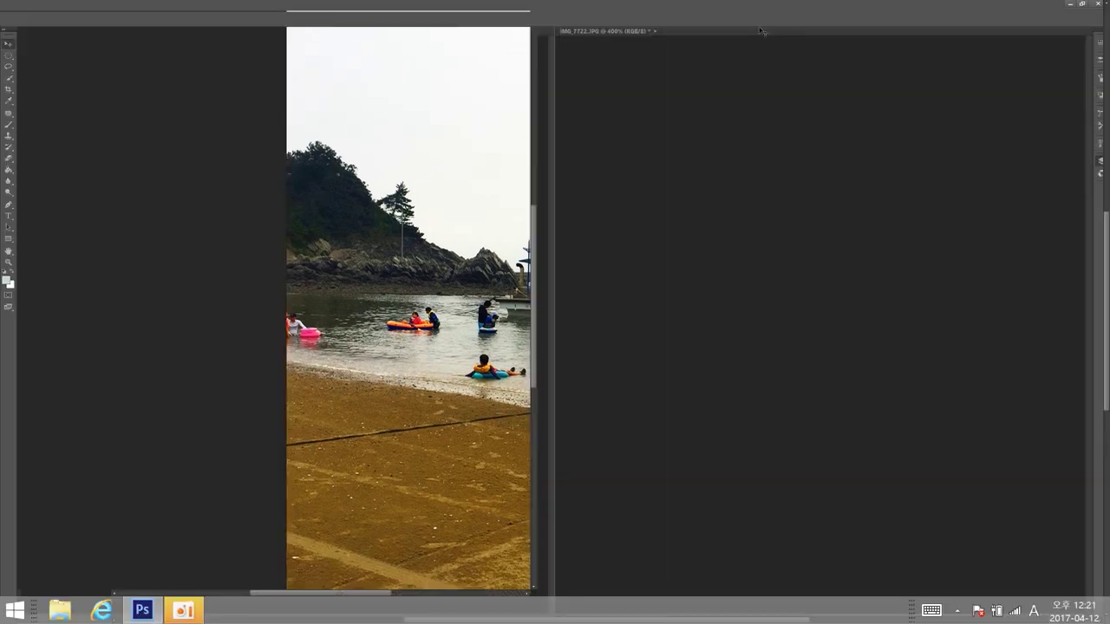
key(F7)
click(655, 32)
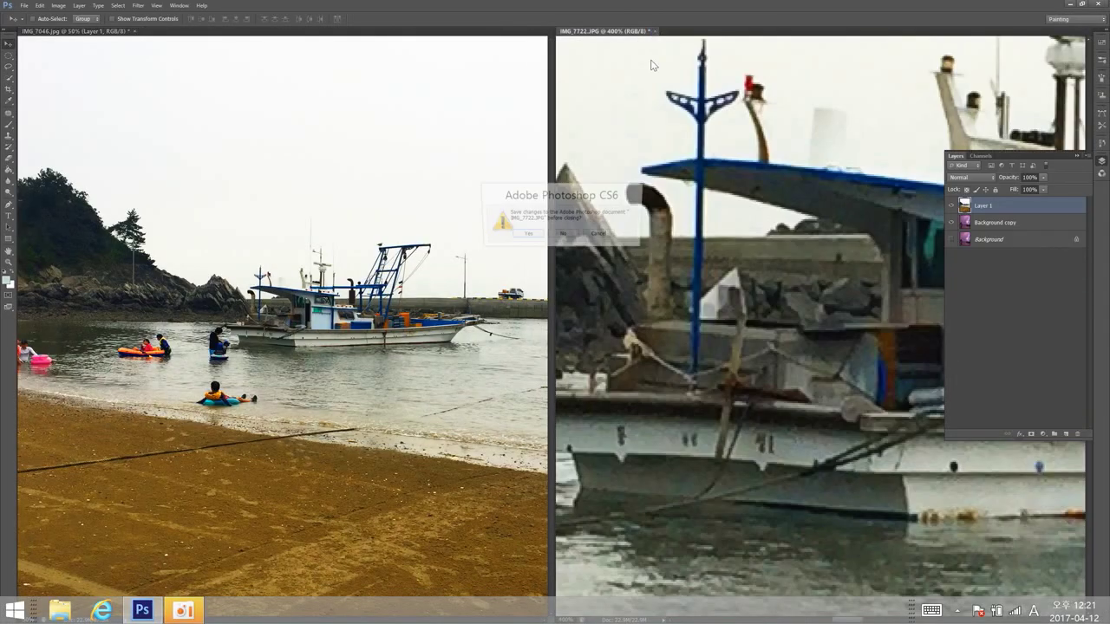
click(563, 235)
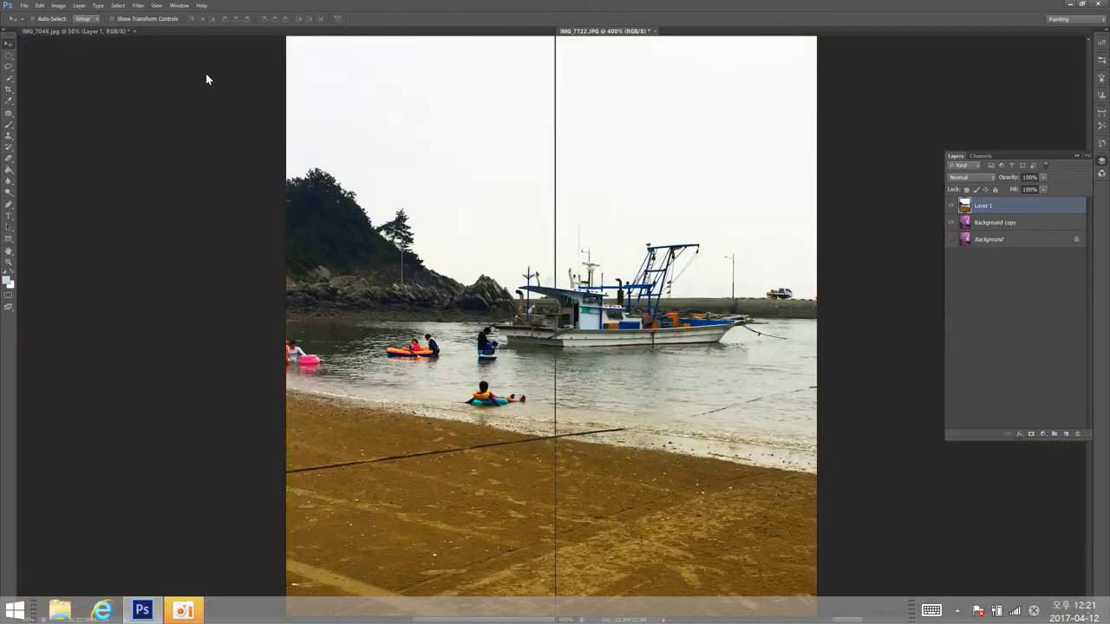
click(134, 31)
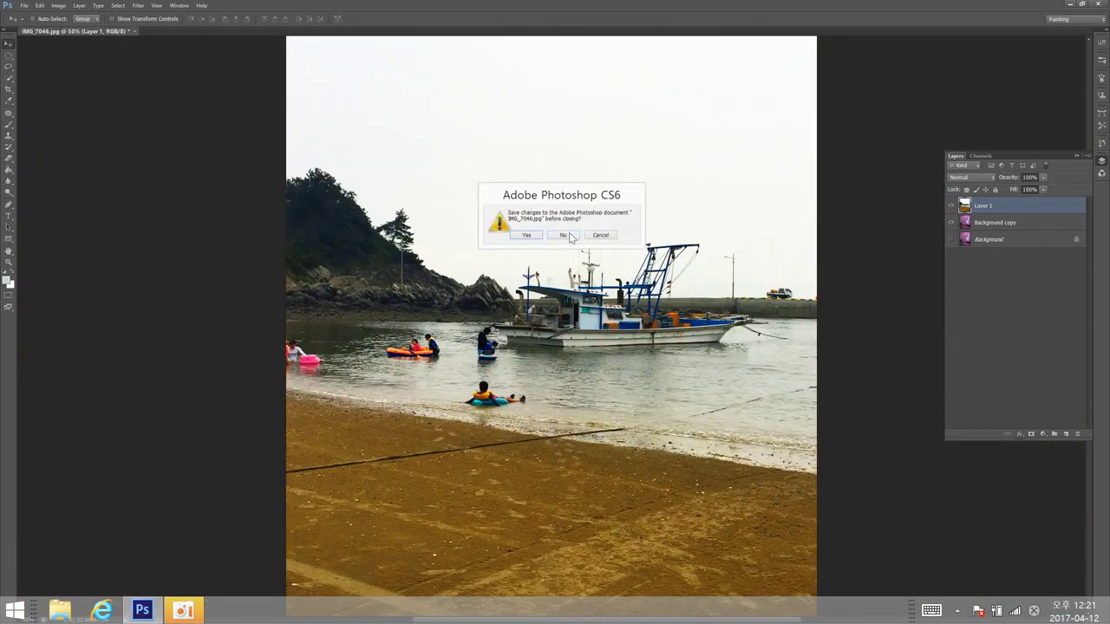
click(568, 235)
Open the photo IMG_7722 and duplicate its Background layer, hiding the original.
click(25, 5)
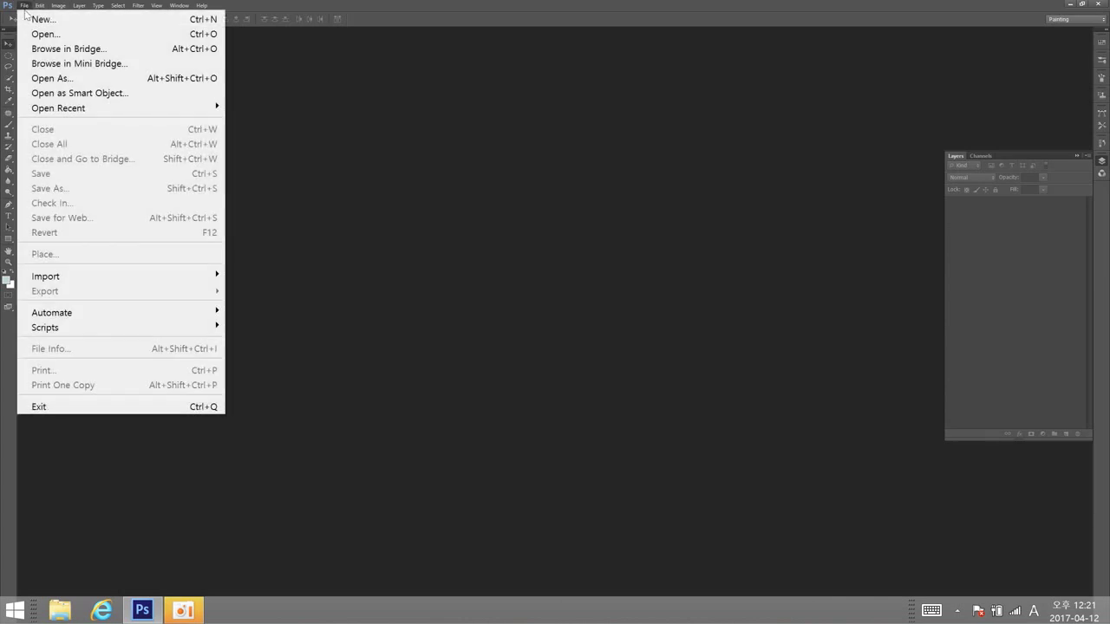
click(41, 35)
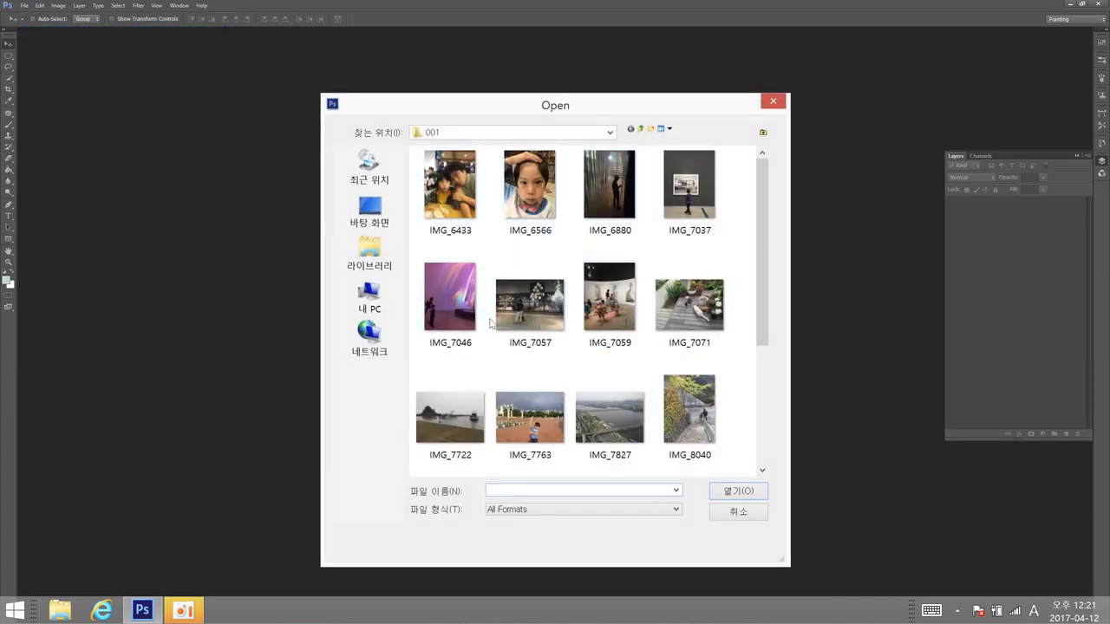
double_click(451, 424)
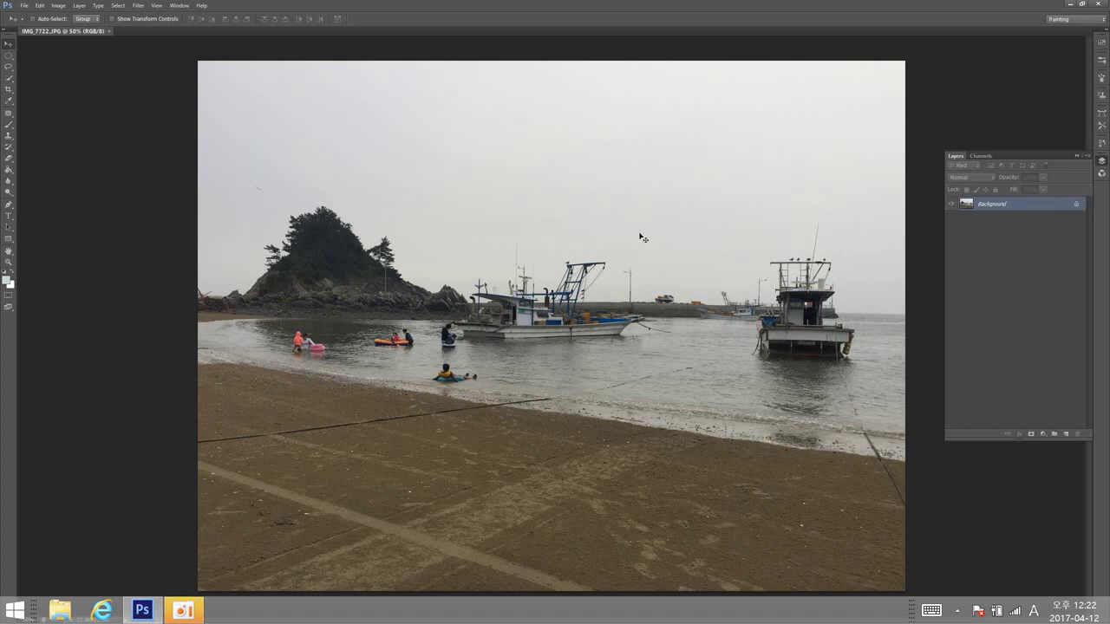
drag(991, 207, 1065, 434)
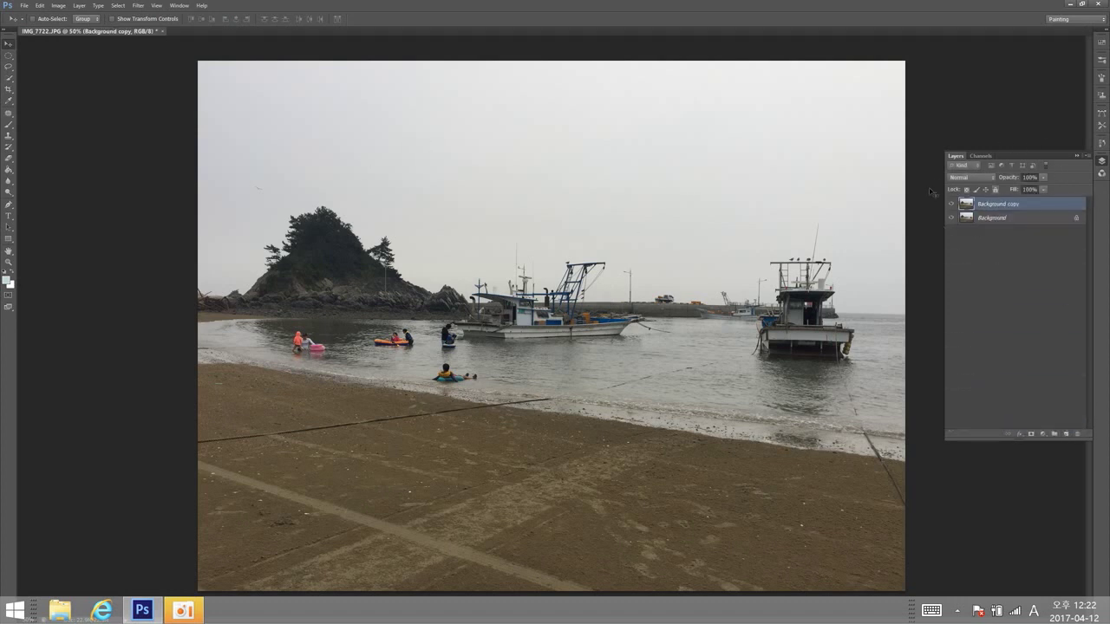
Apply Curves to the Background copy with an RGB point at input 137, output 212 and another at input 46, output 31.
click(58, 5)
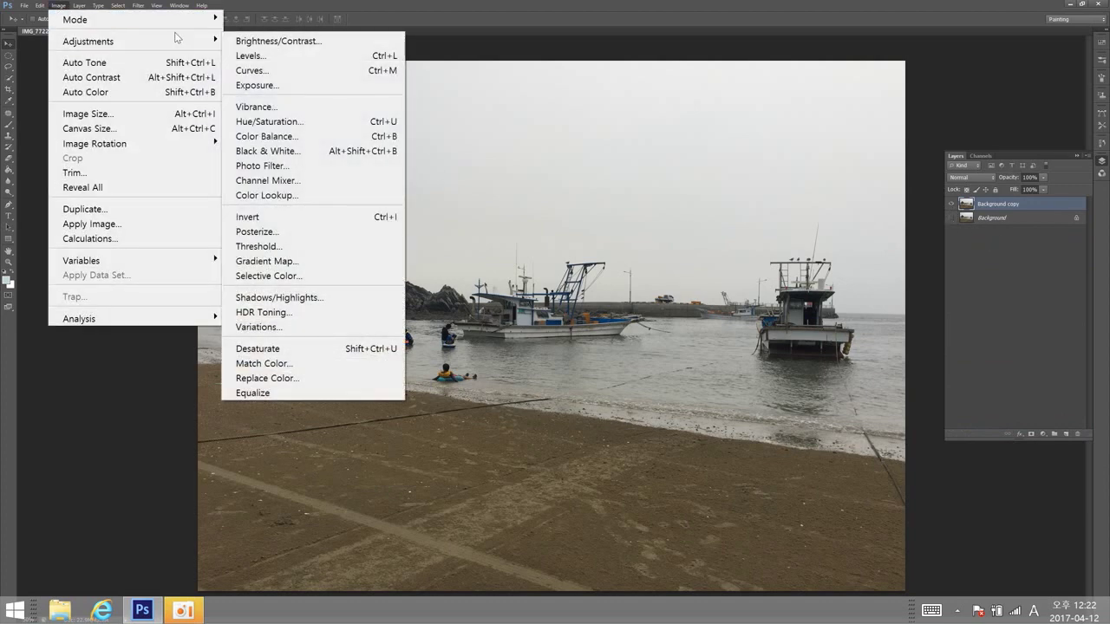
click(293, 70)
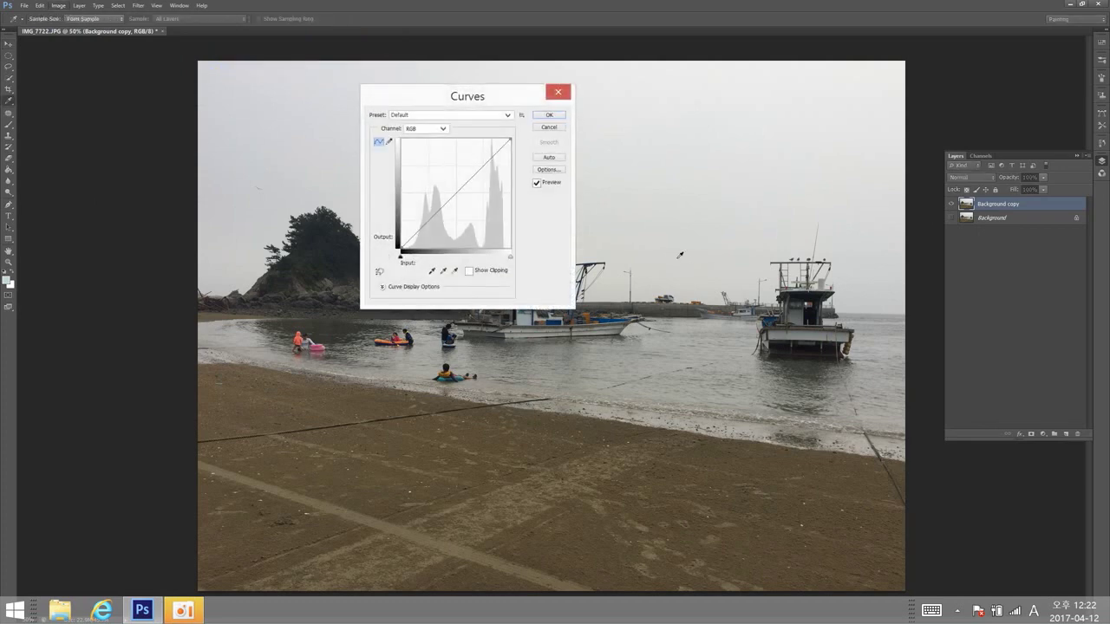
drag(472, 185, 459, 157)
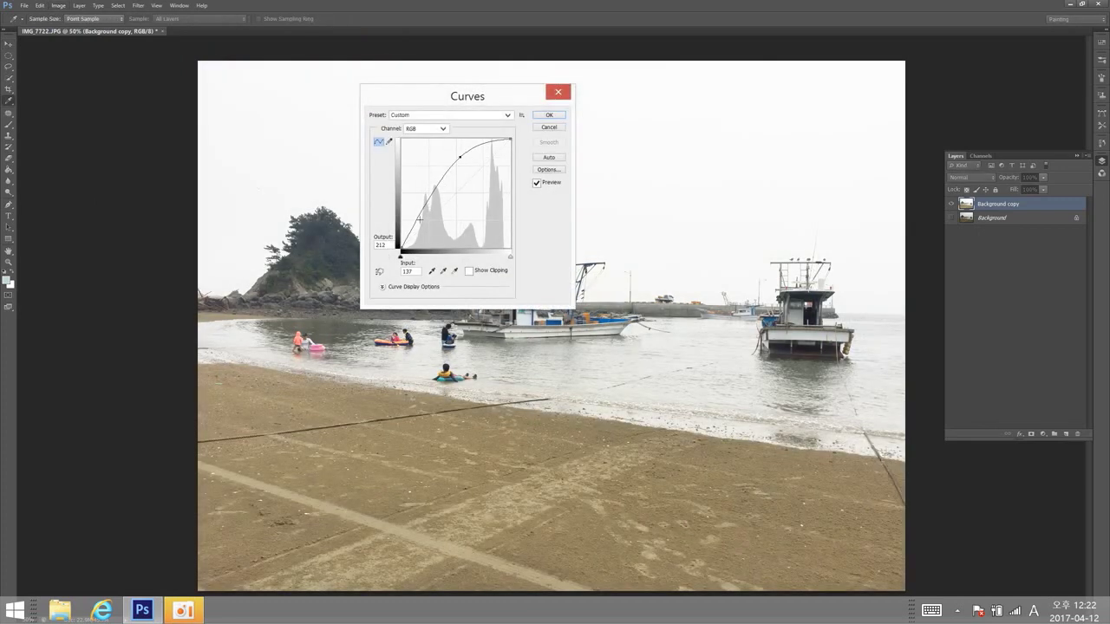
drag(414, 228, 421, 234)
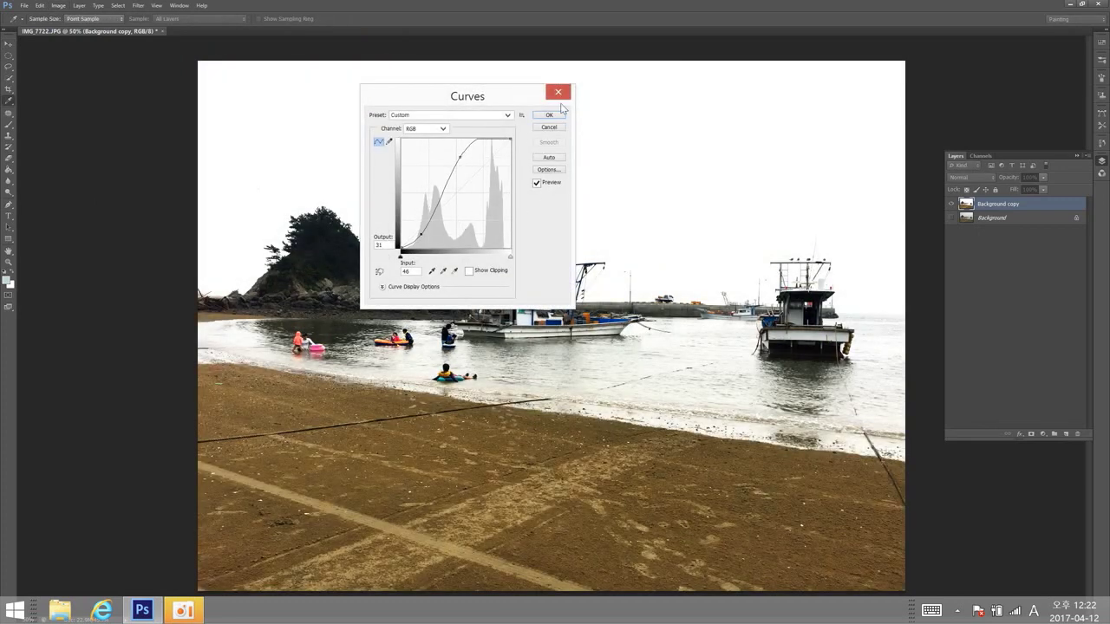
click(550, 115)
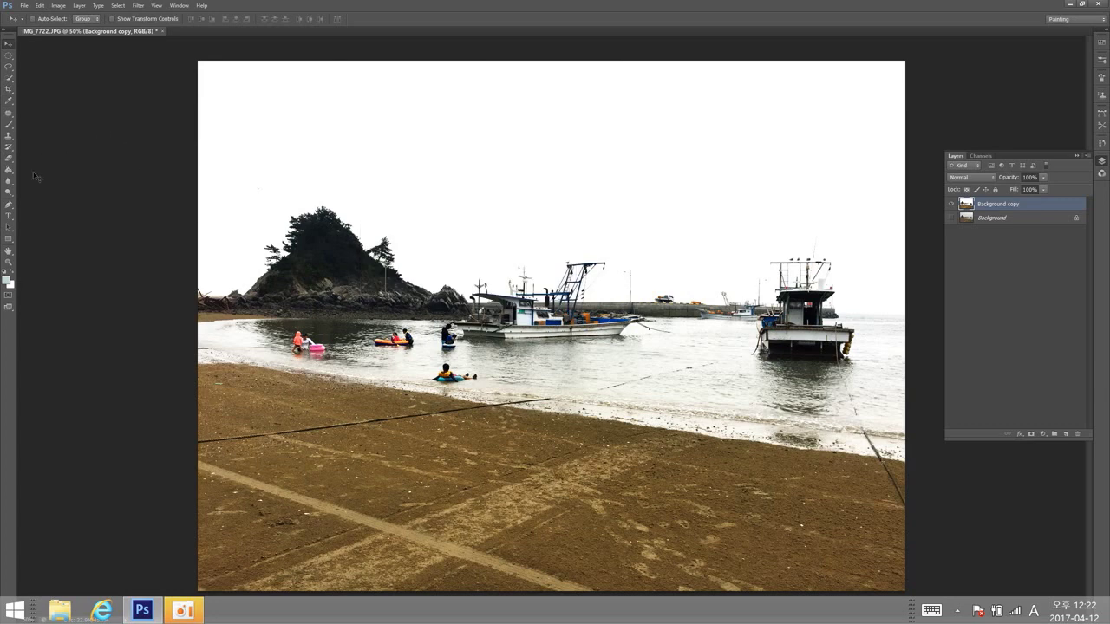
Paint several freehand strokes across the sky of the Background copy with a 175 px brush in the pale grey-green foreground colour.
click(9, 126)
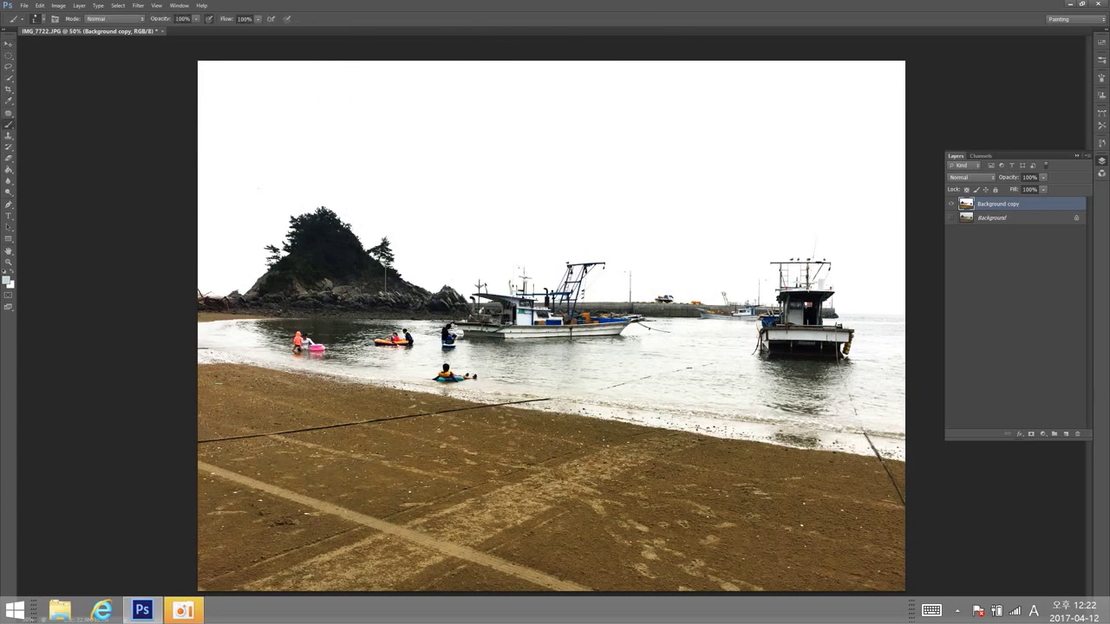
mouse_move(528, 171)
mouse_down()
mouse_move(580, 149)
mouse_move(694, 173)
mouse_move(772, 168)
mouse_move(799, 206)
mouse_up()
mouse_move(487, 211)
mouse_down()
mouse_move(512, 218)
mouse_move(490, 210)
mouse_up()
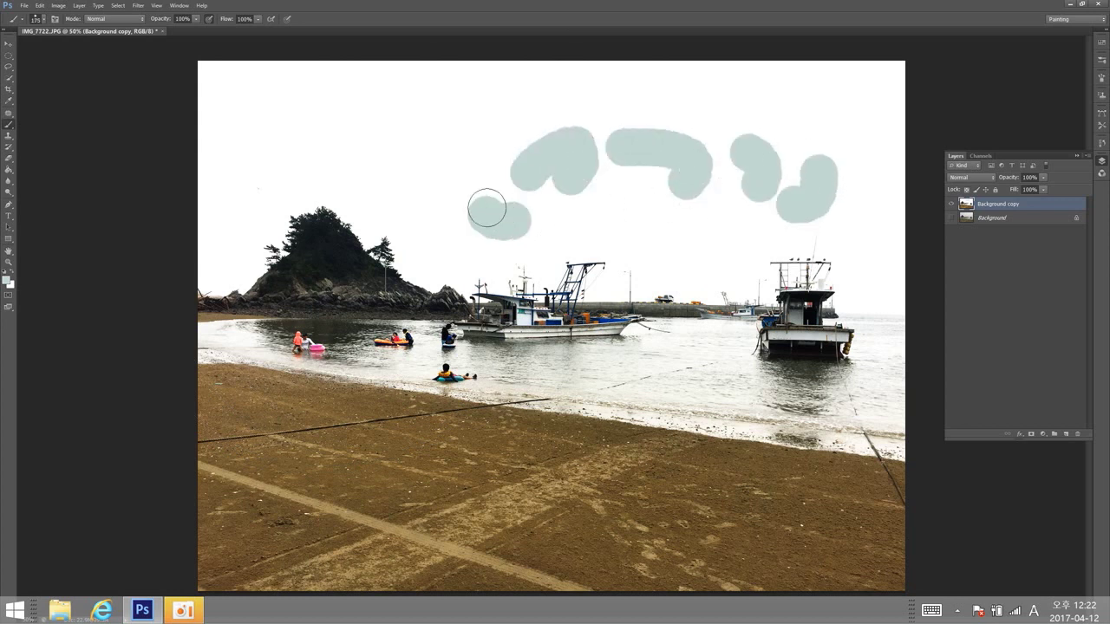
drag(285, 138, 757, 137)
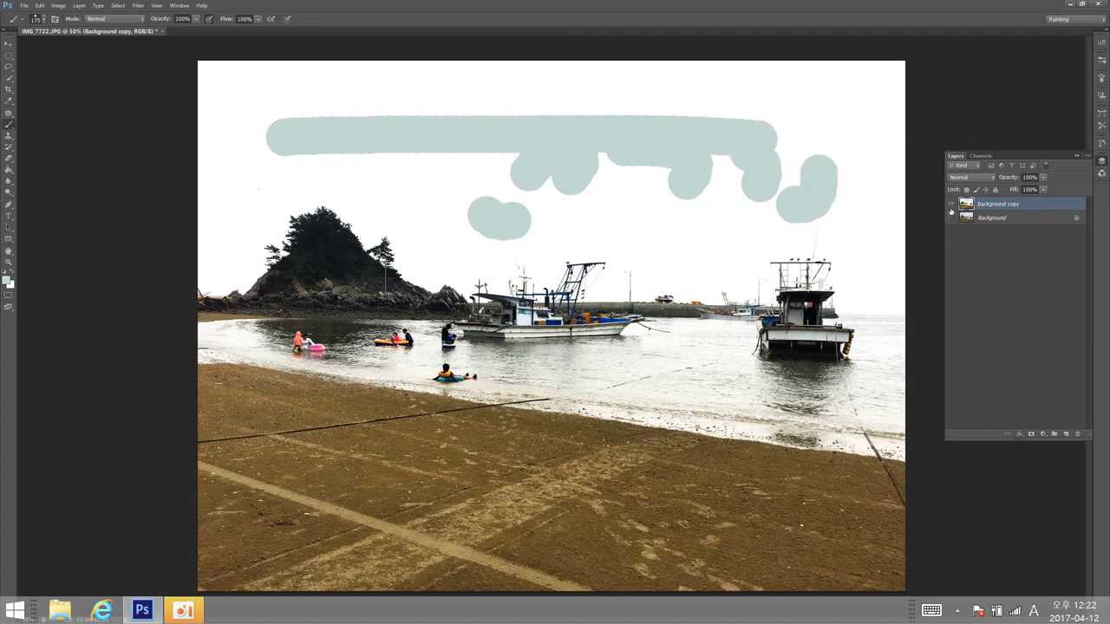
Step back through the document history to the Duplicate Layer state, undoing the brush strokes and the Curves adjustment.
click(1102, 142)
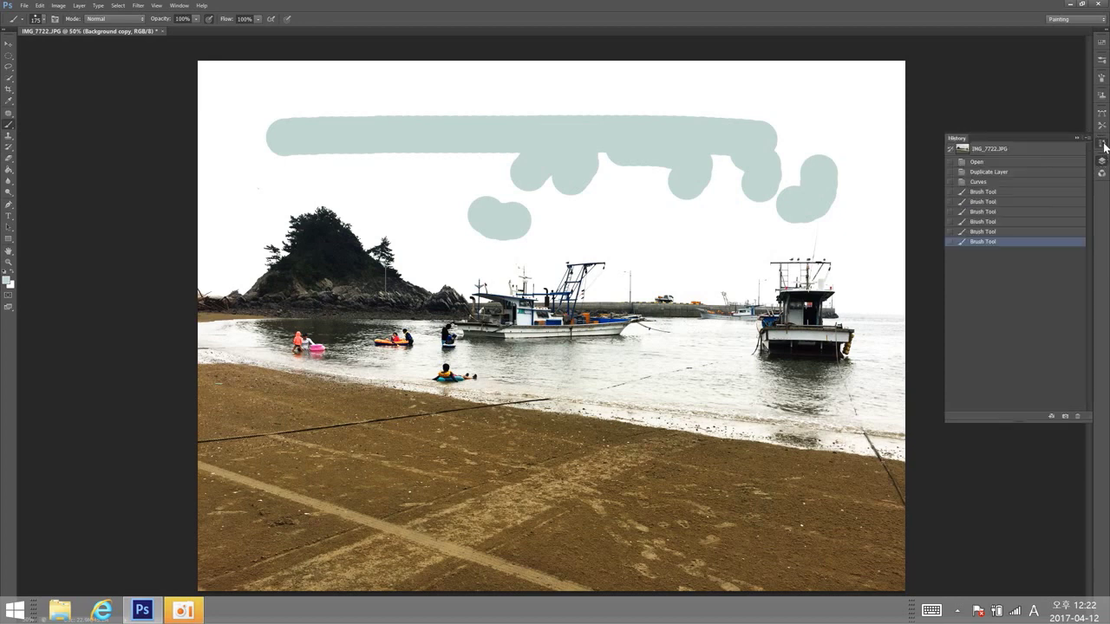
click(1011, 233)
click(1012, 221)
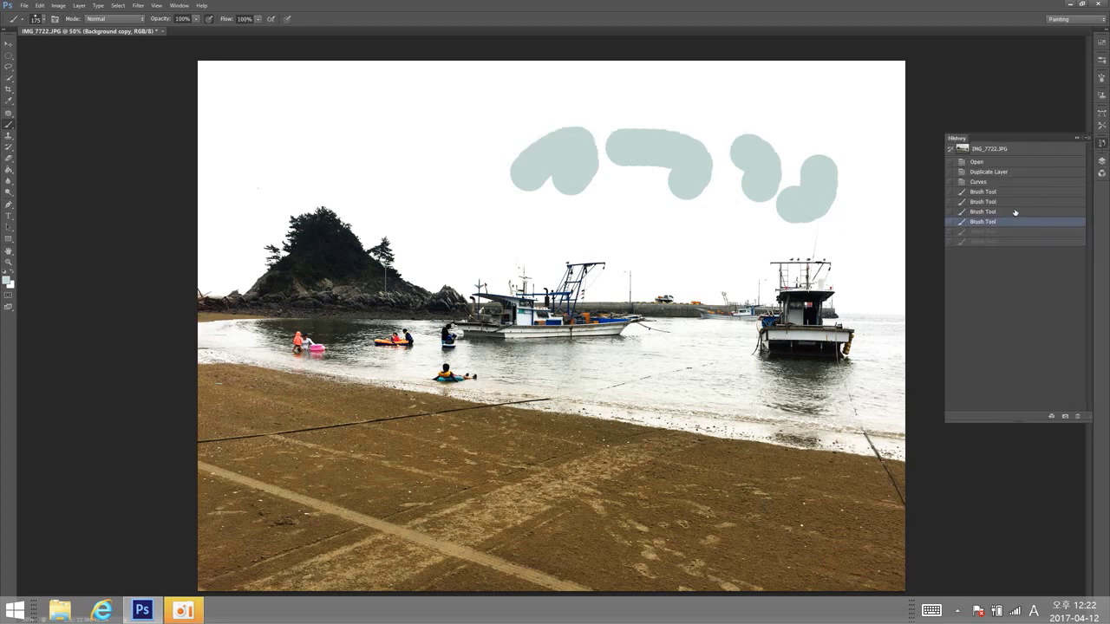
click(1012, 212)
click(1013, 202)
click(1012, 183)
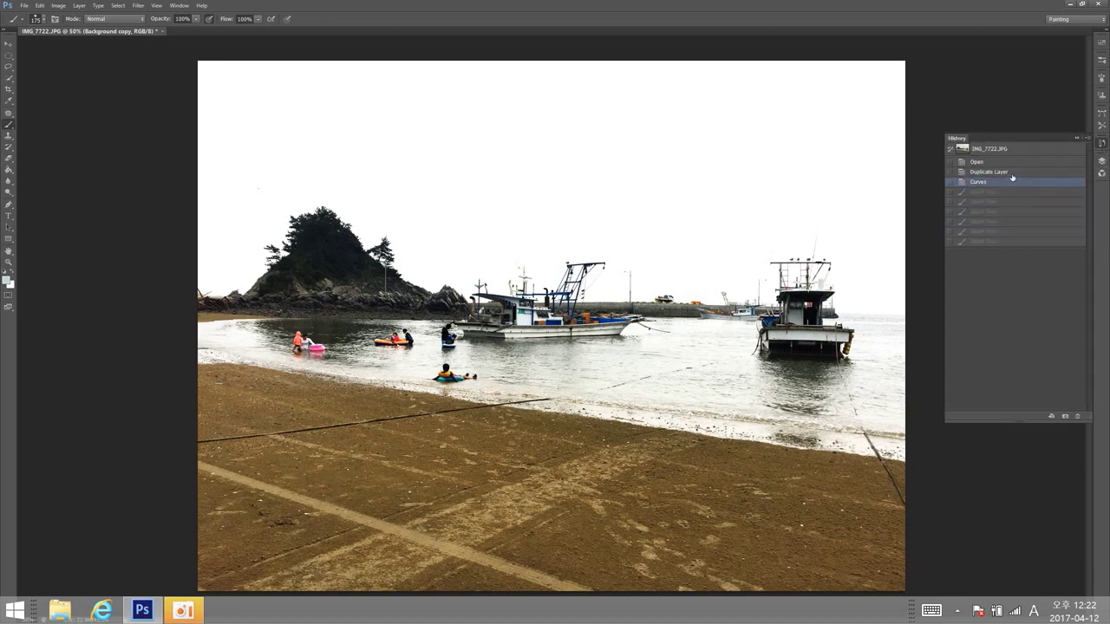
click(1011, 172)
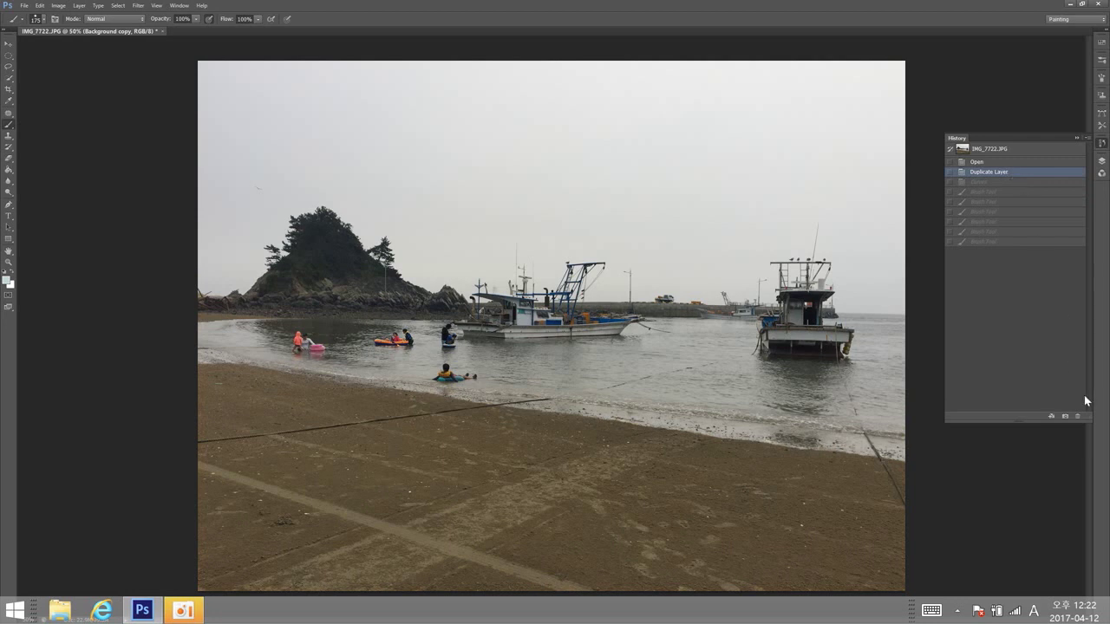
click(1099, 145)
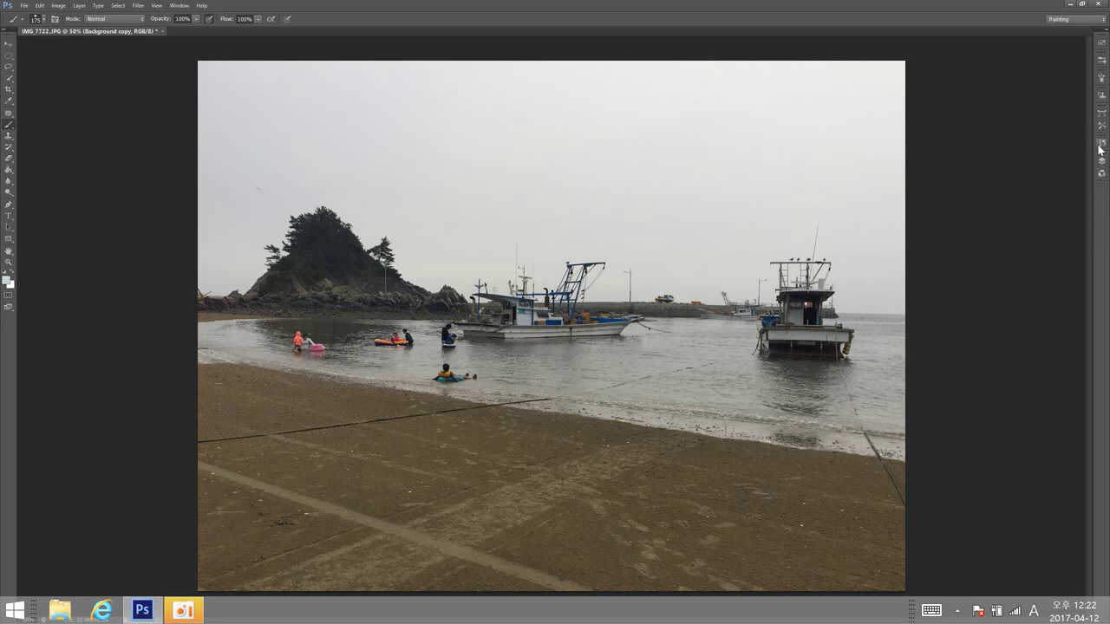
Add a Curves adjustment layer directly above the Background copy layer.
click(1101, 165)
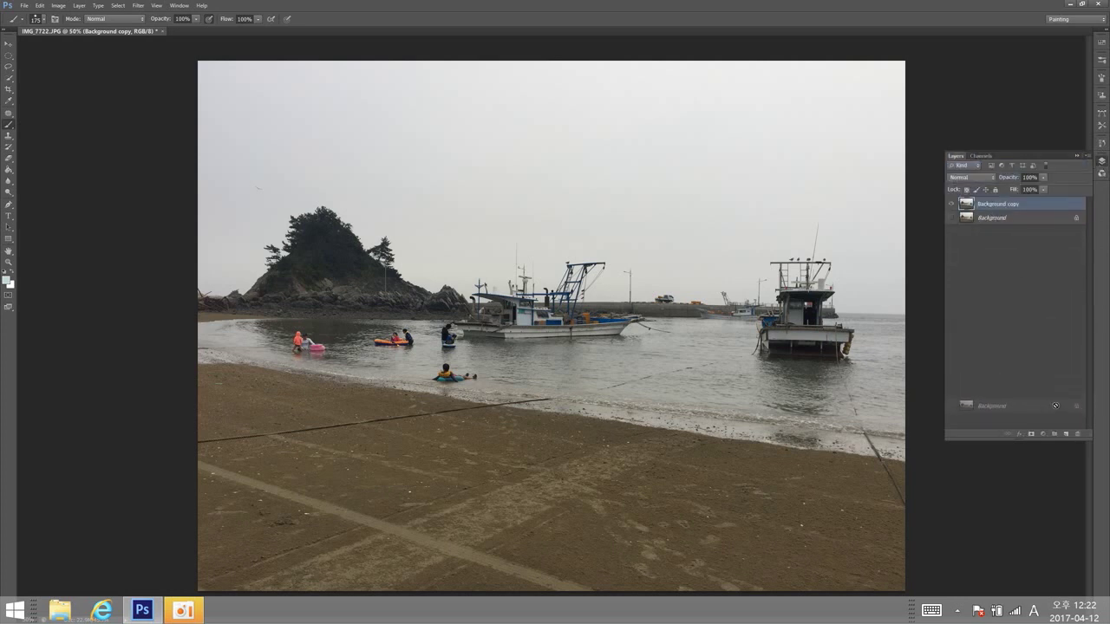
click(984, 220)
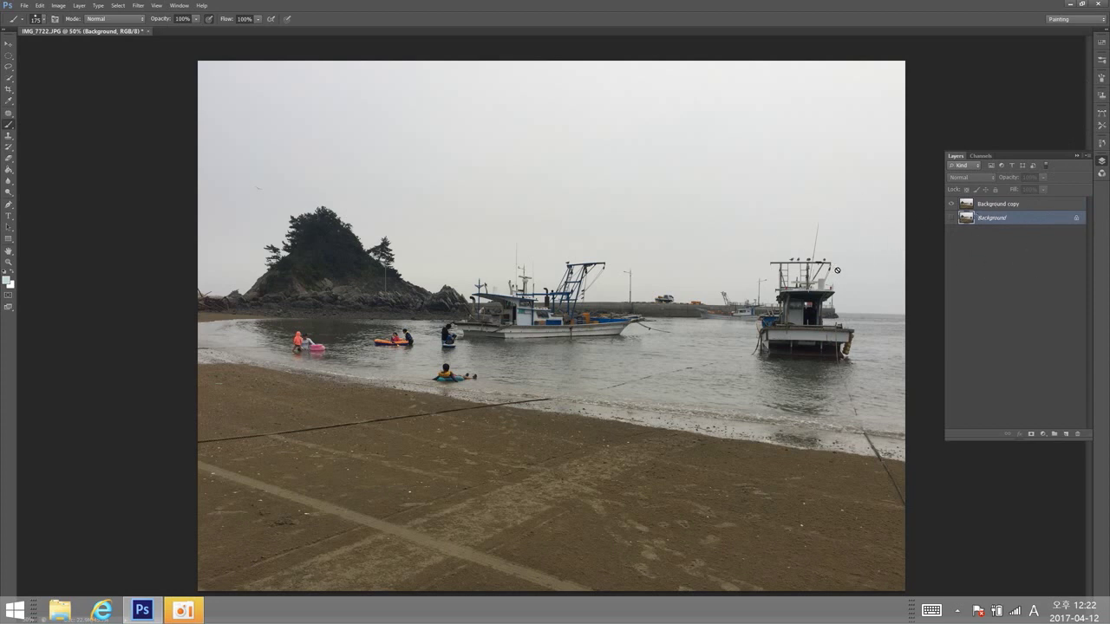
click(1001, 204)
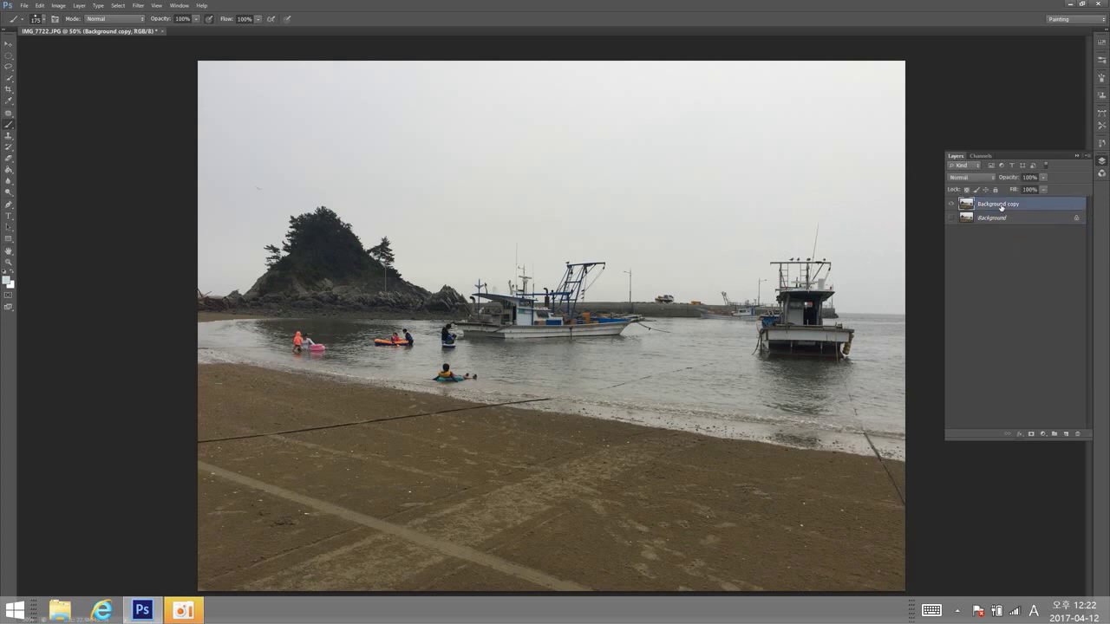
click(1042, 435)
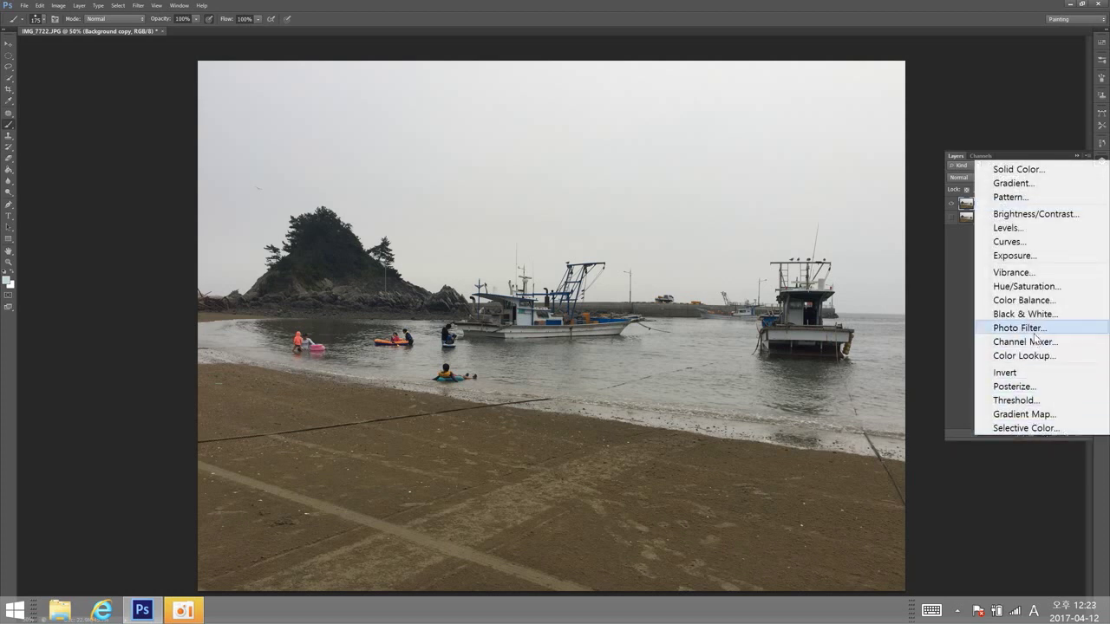
click(1023, 242)
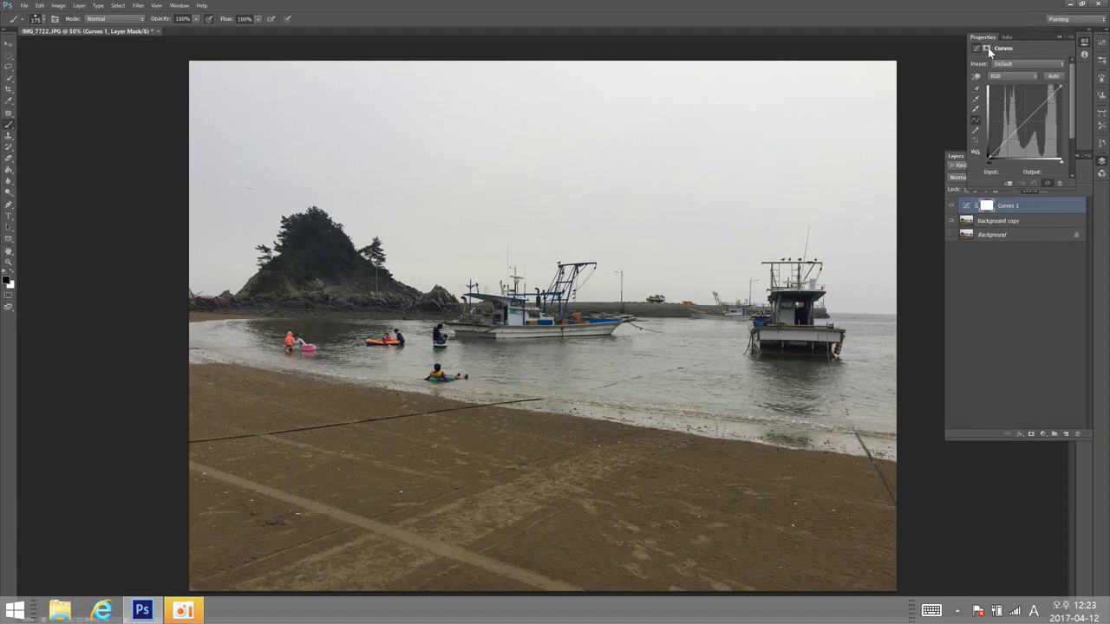
Shape the Curves 1 RGB curve with a point at input 160, output 226 and another at input 49, output 28.
drag(982, 39, 788, 120)
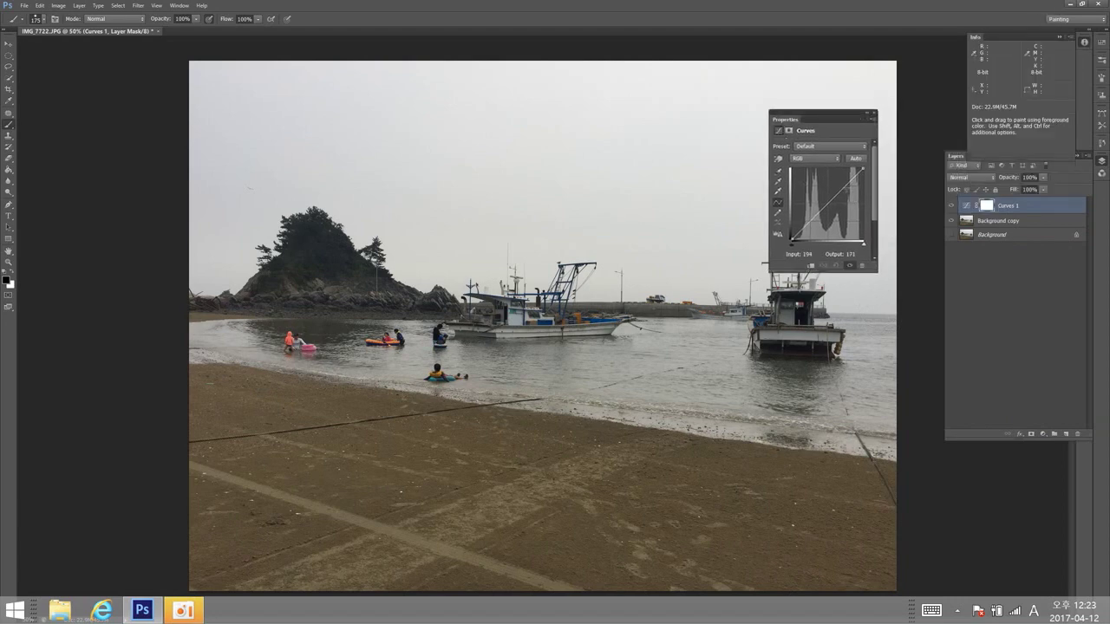
drag(840, 191, 840, 178)
drag(804, 222, 805, 233)
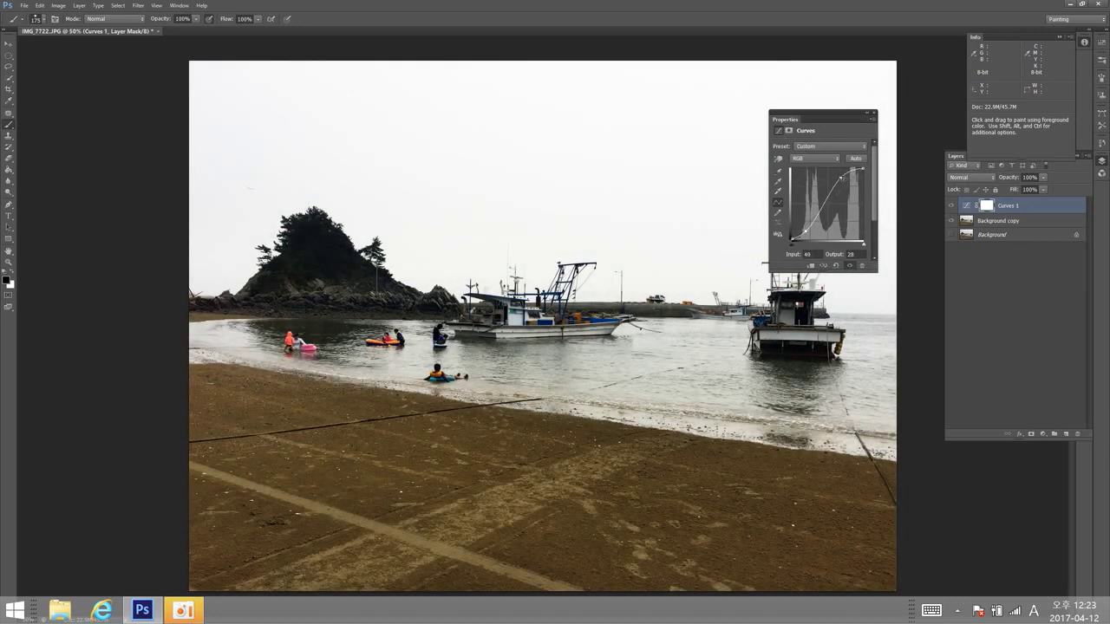
drag(840, 178, 838, 173)
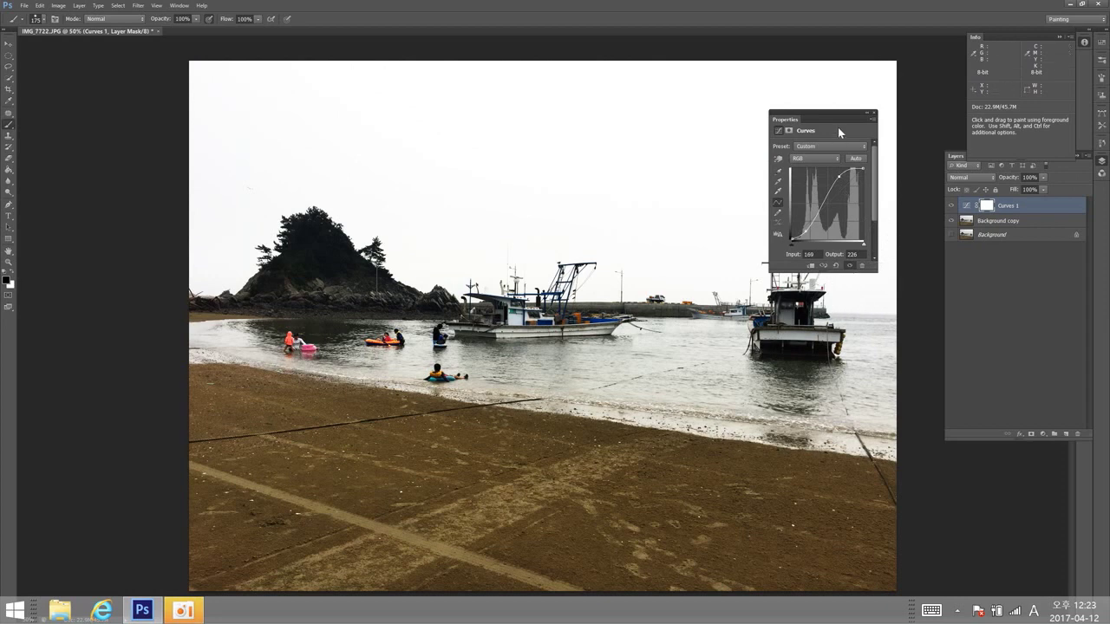
click(873, 113)
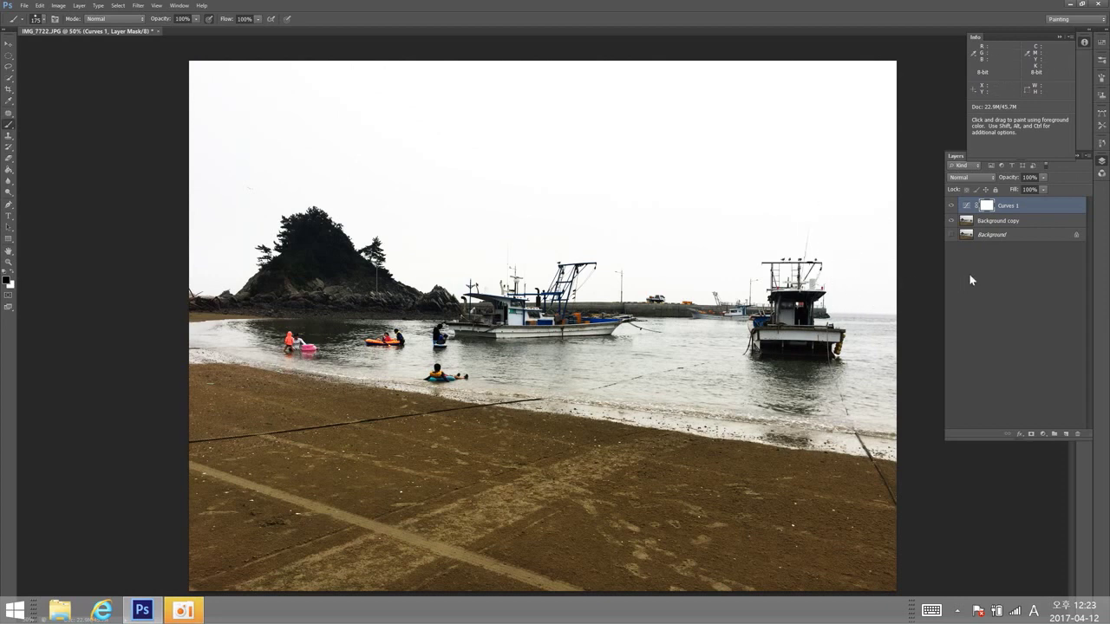
click(1023, 292)
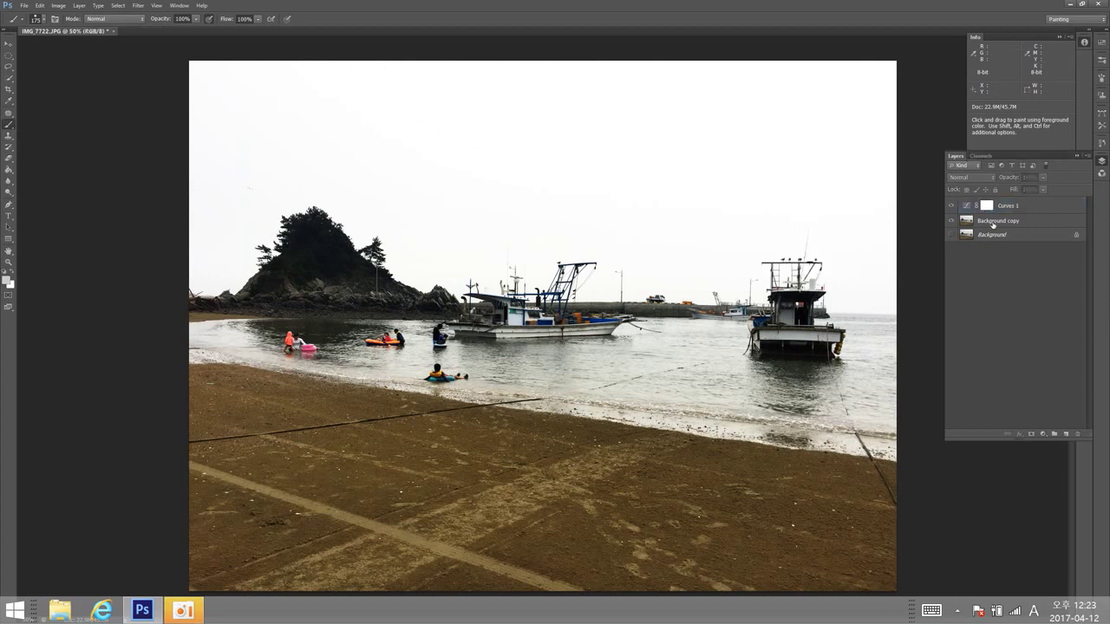
click(993, 223)
click(1008, 207)
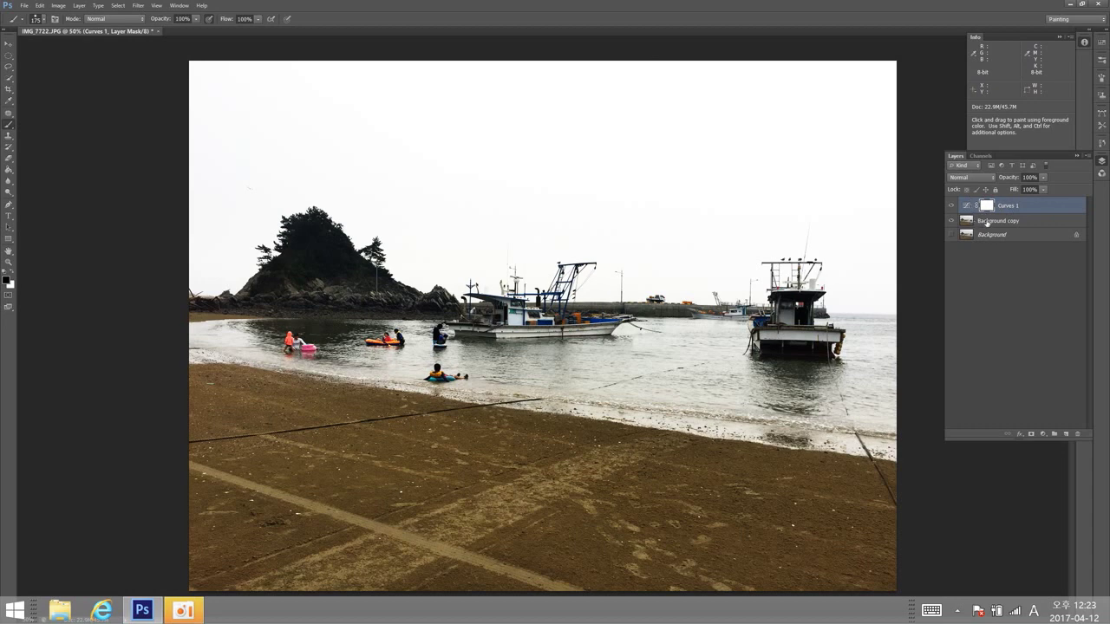
click(986, 222)
Reopen the Curves 1 settings and move the highlight point to input 197, output 192 and the shadow point to input 74, output 19.
click(1006, 207)
double_click(966, 206)
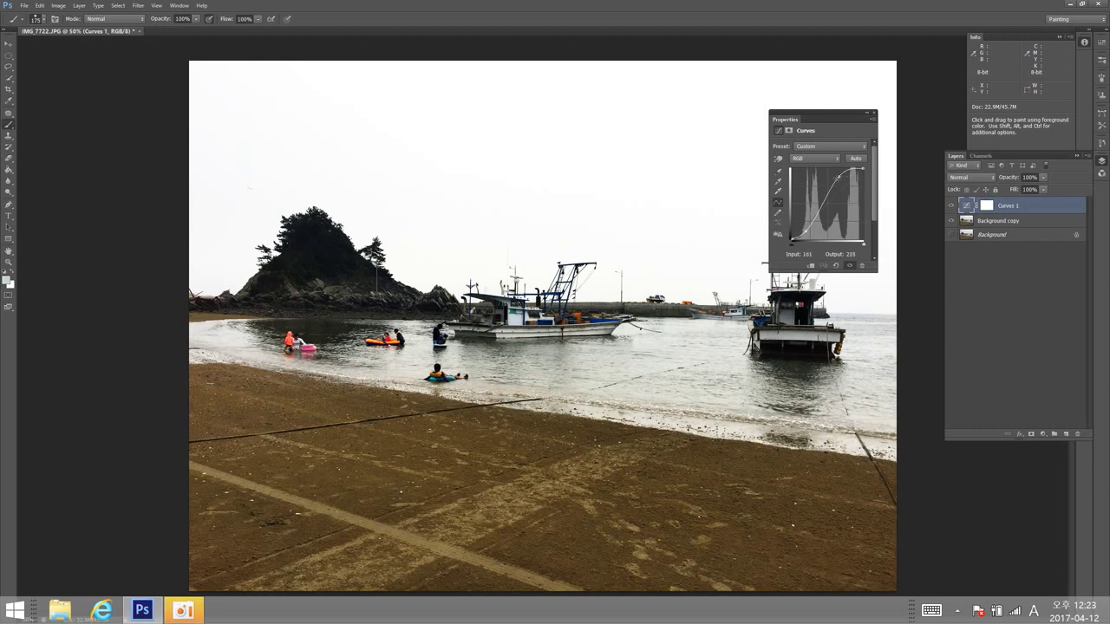
drag(835, 179, 846, 186)
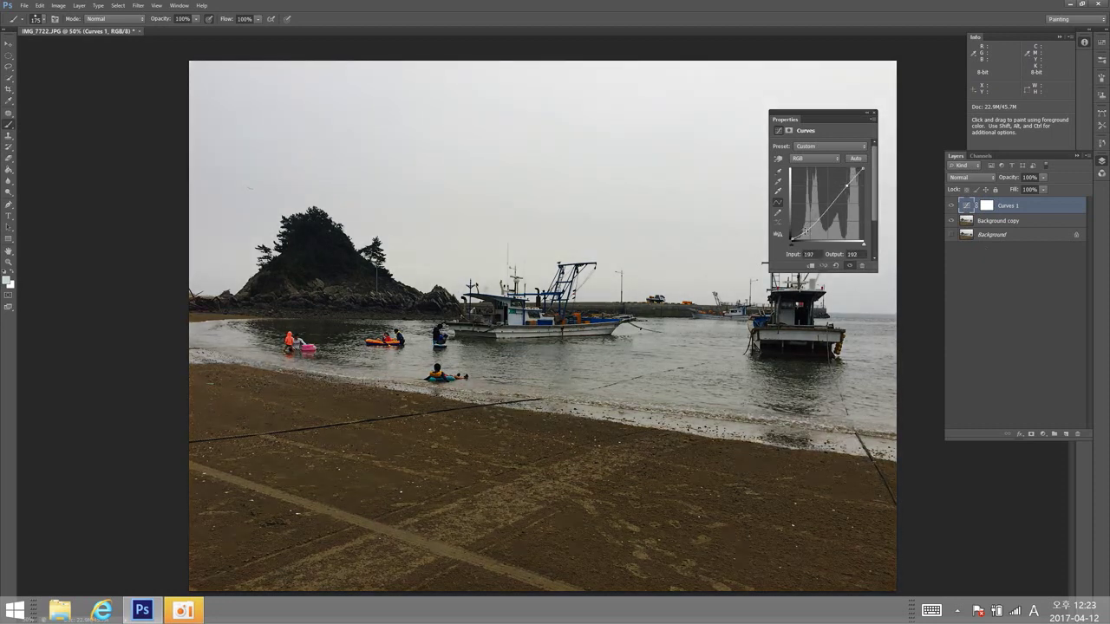
drag(803, 232, 811, 235)
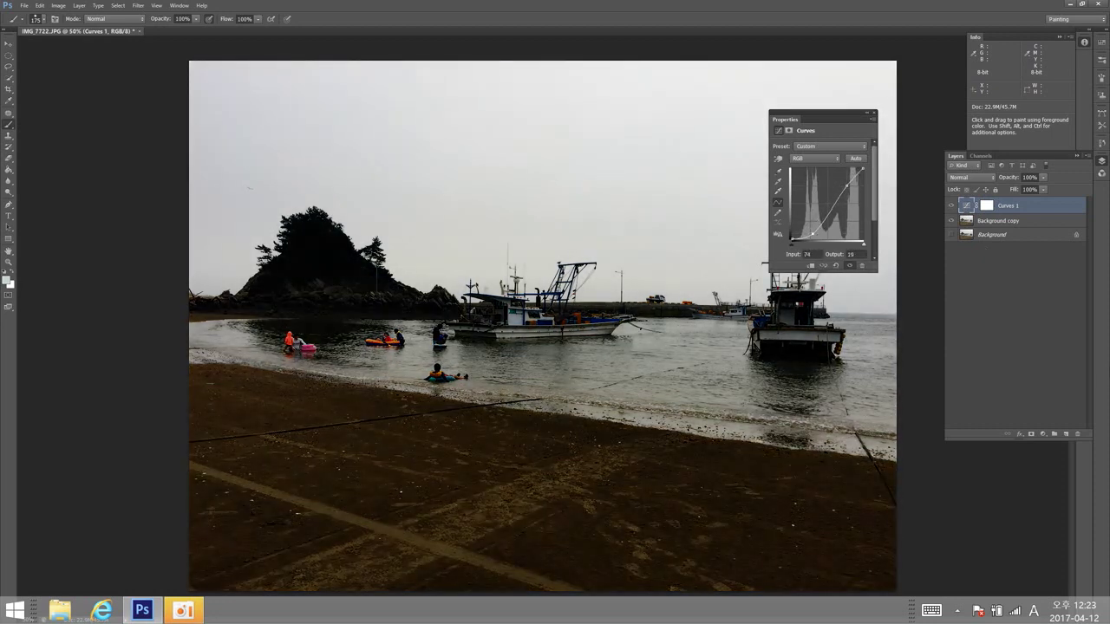
click(1016, 355)
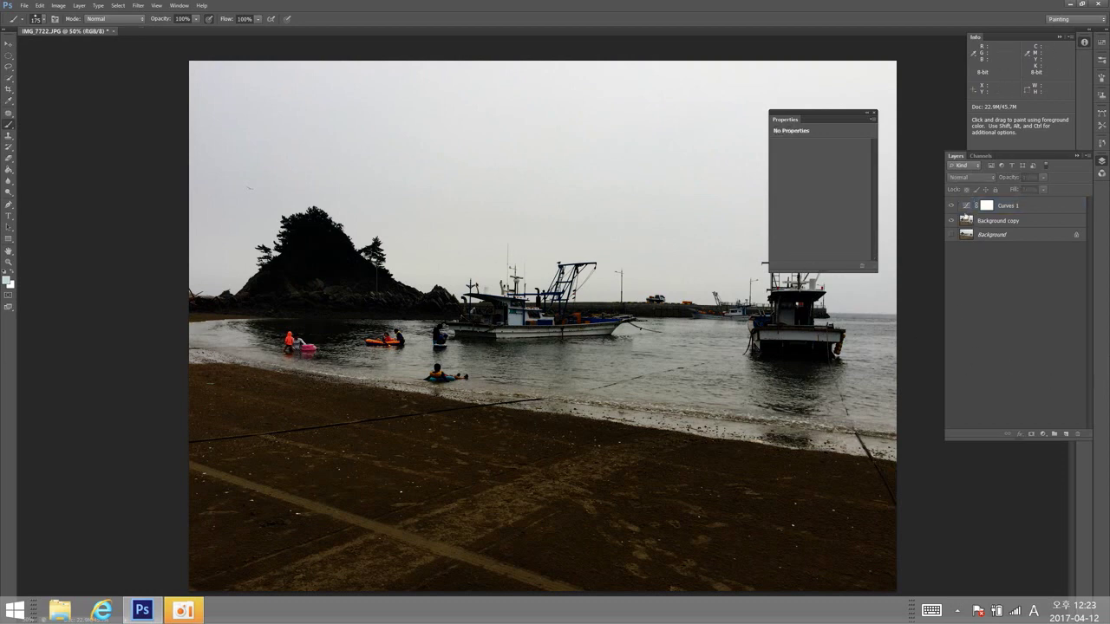
Readjust the Curves 1 layer by moving the highlight point to about input 161, output 192, then deselect the layer.
click(964, 207)
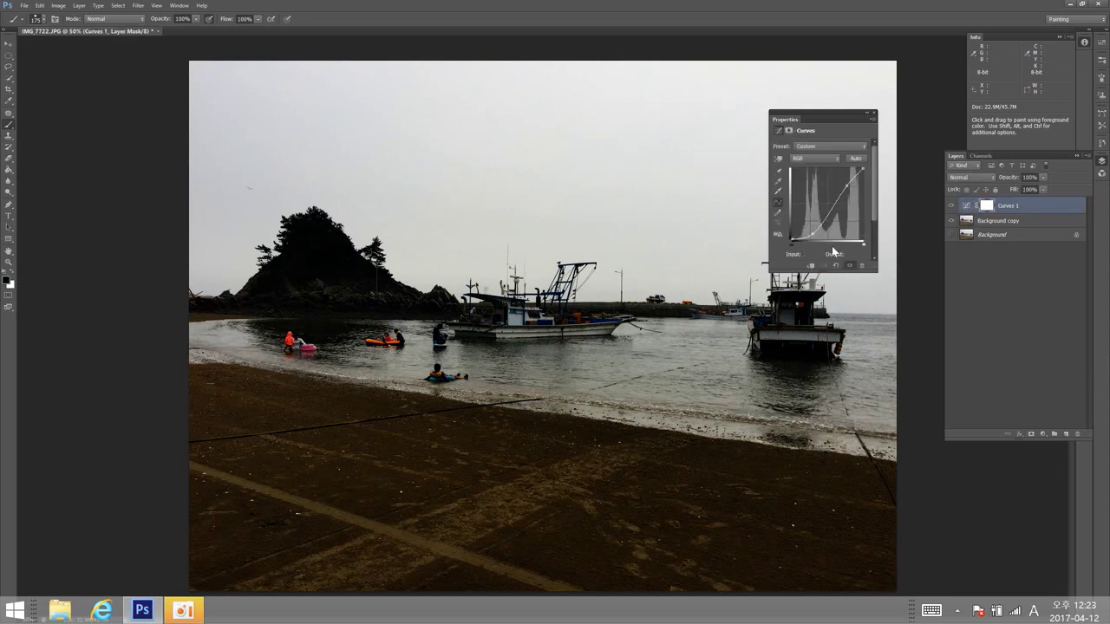
drag(846, 186, 838, 183)
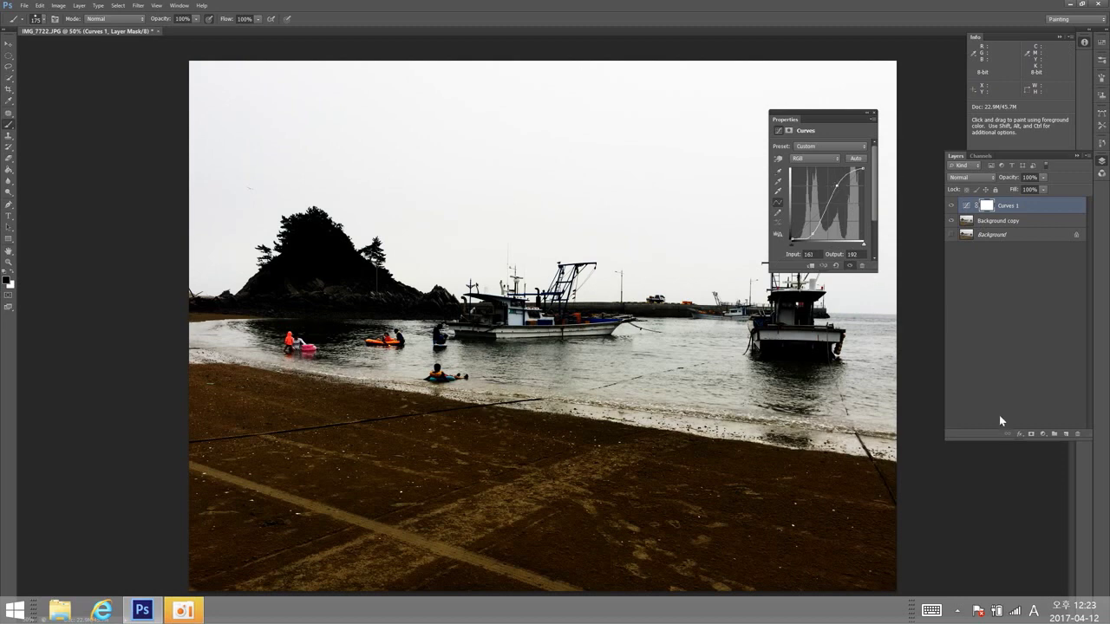
click(1008, 364)
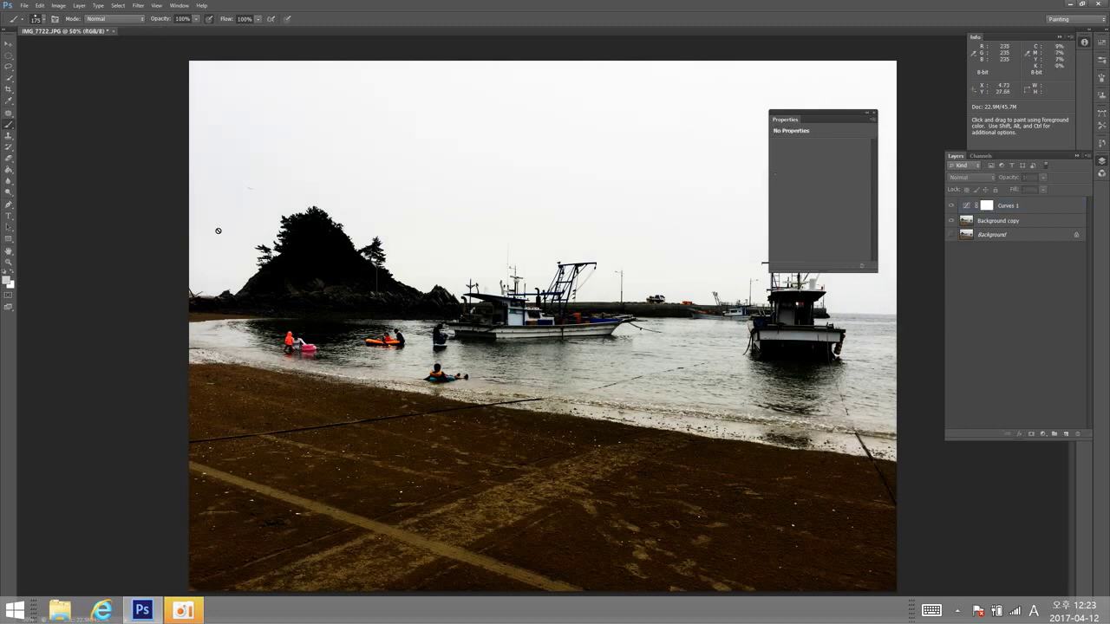
click(58, 5)
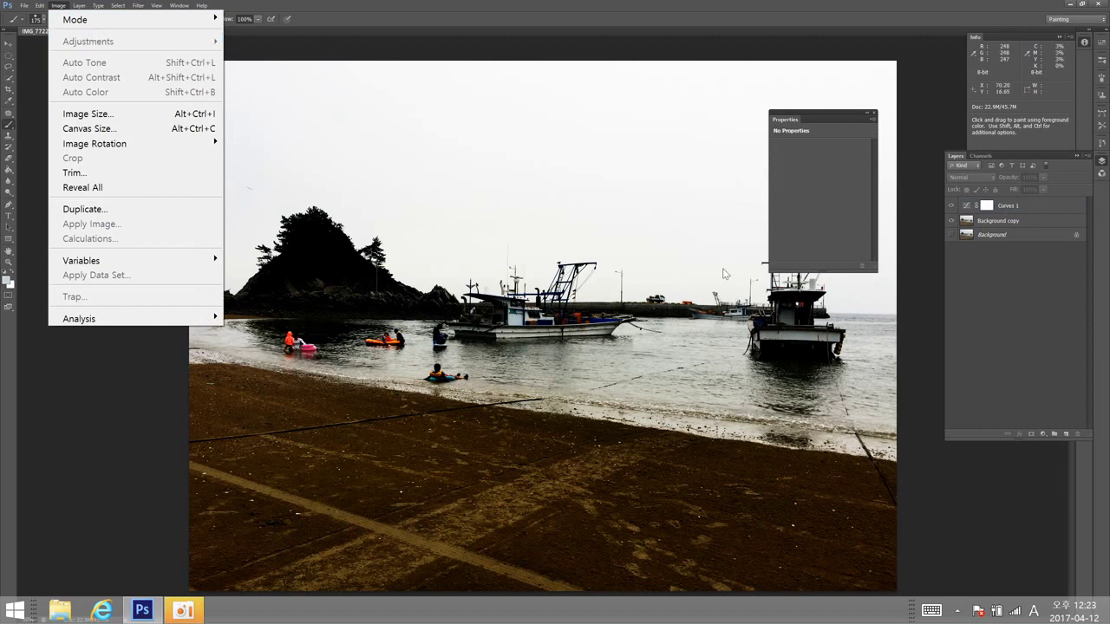
click(992, 315)
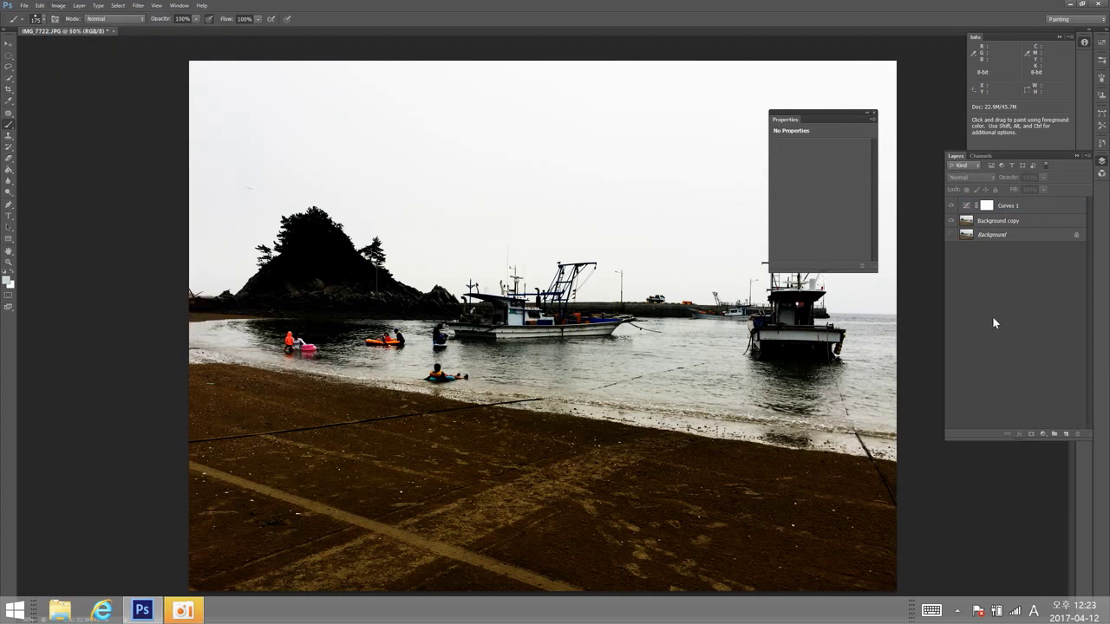
click(1043, 434)
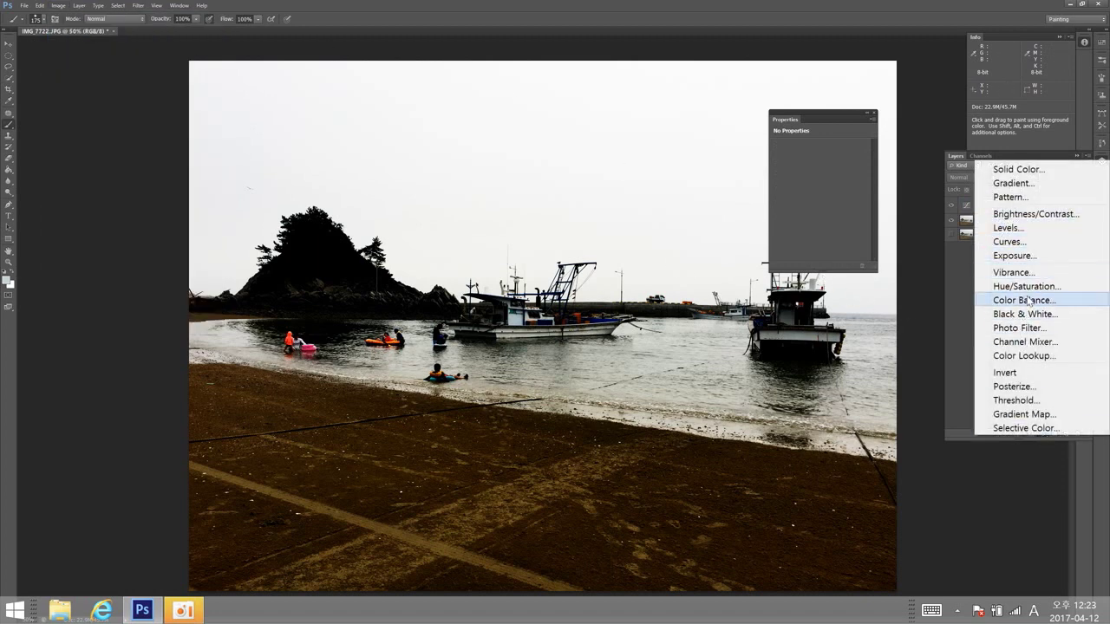
click(1008, 242)
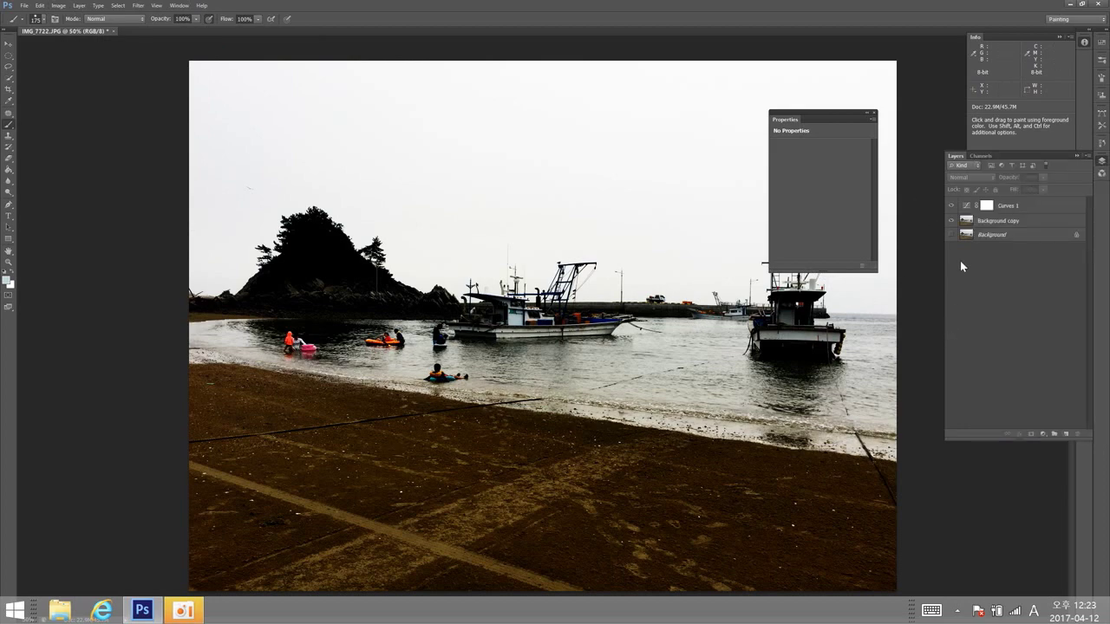